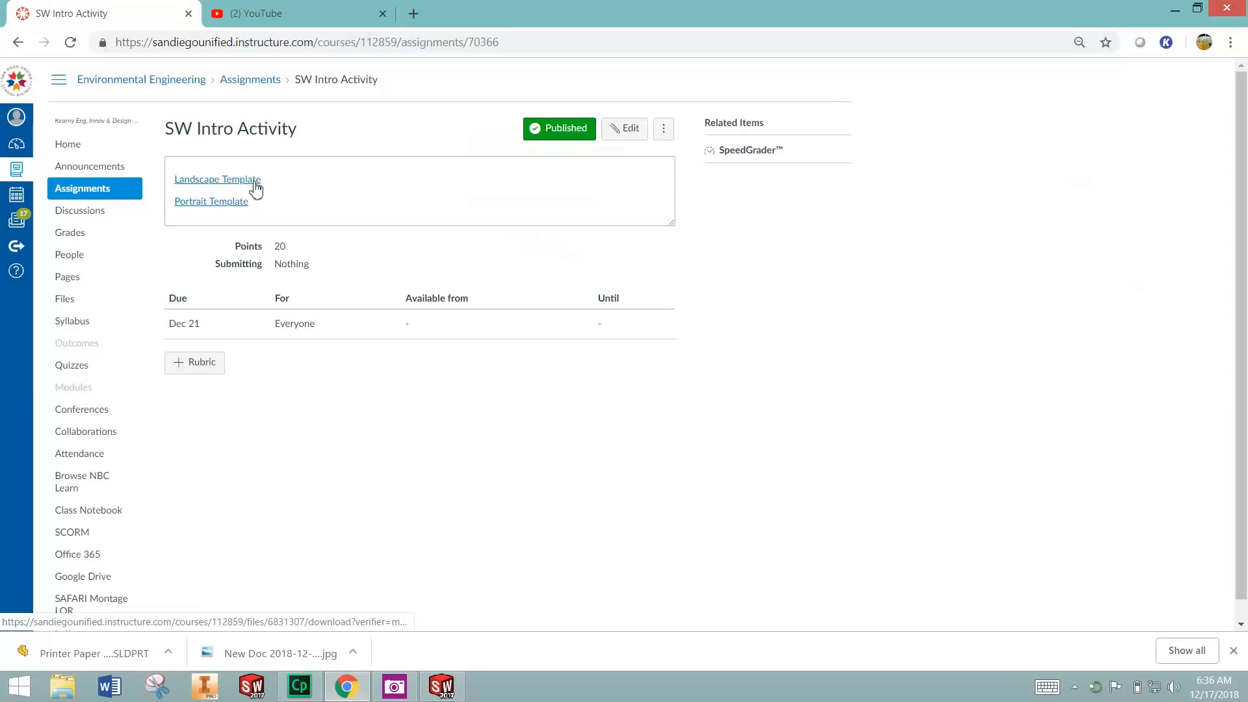
Download the Portrait Template part file from the SW Intro Activity assignment
left_click(255, 185)
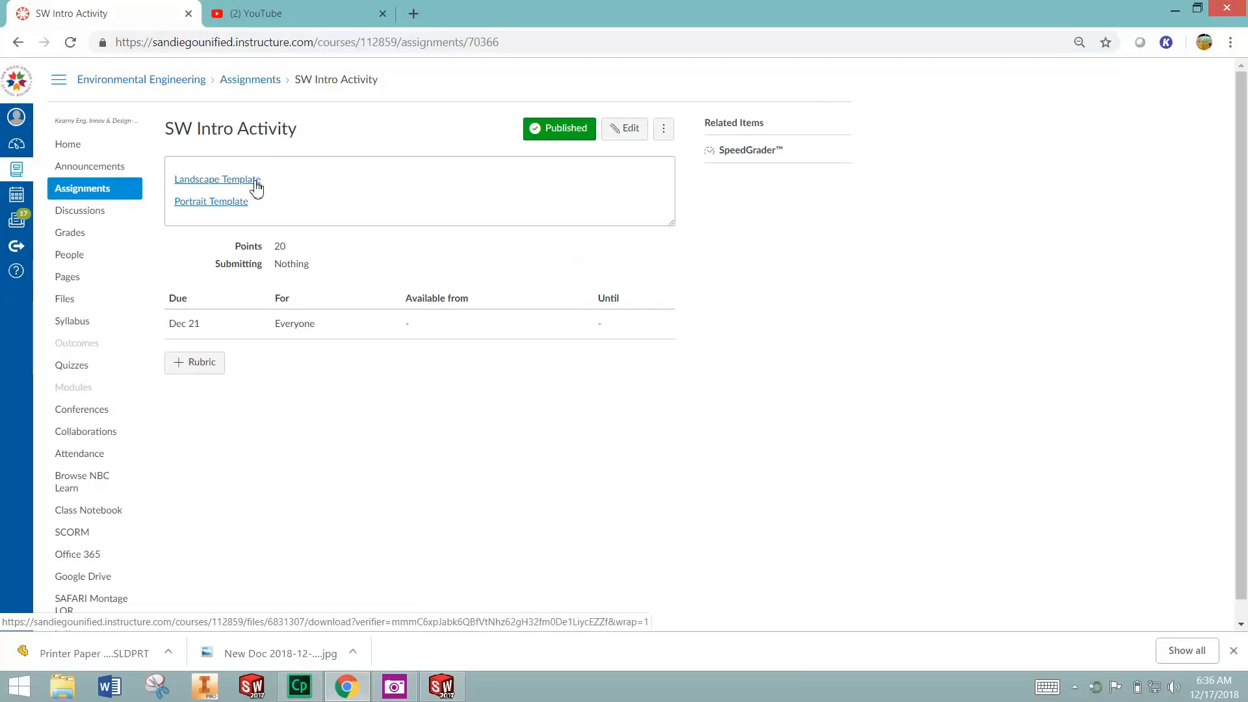
left_click(256, 183)
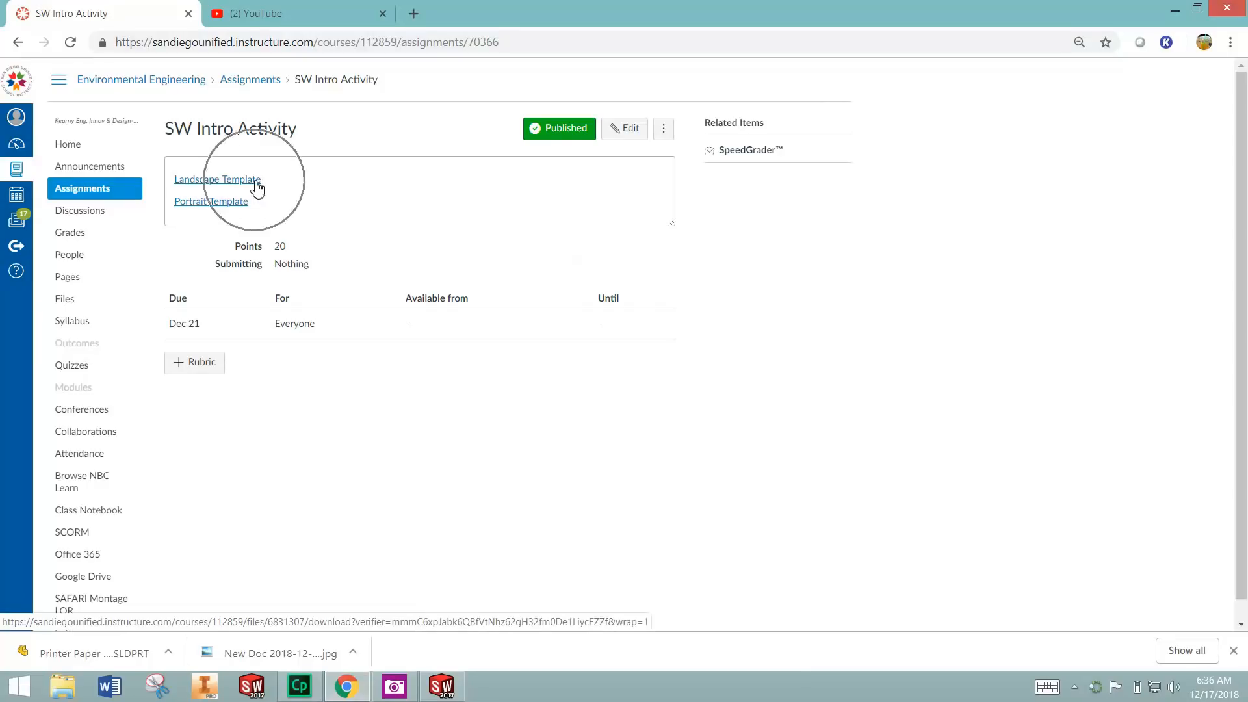
left_click(256, 183)
left_click(256, 183)
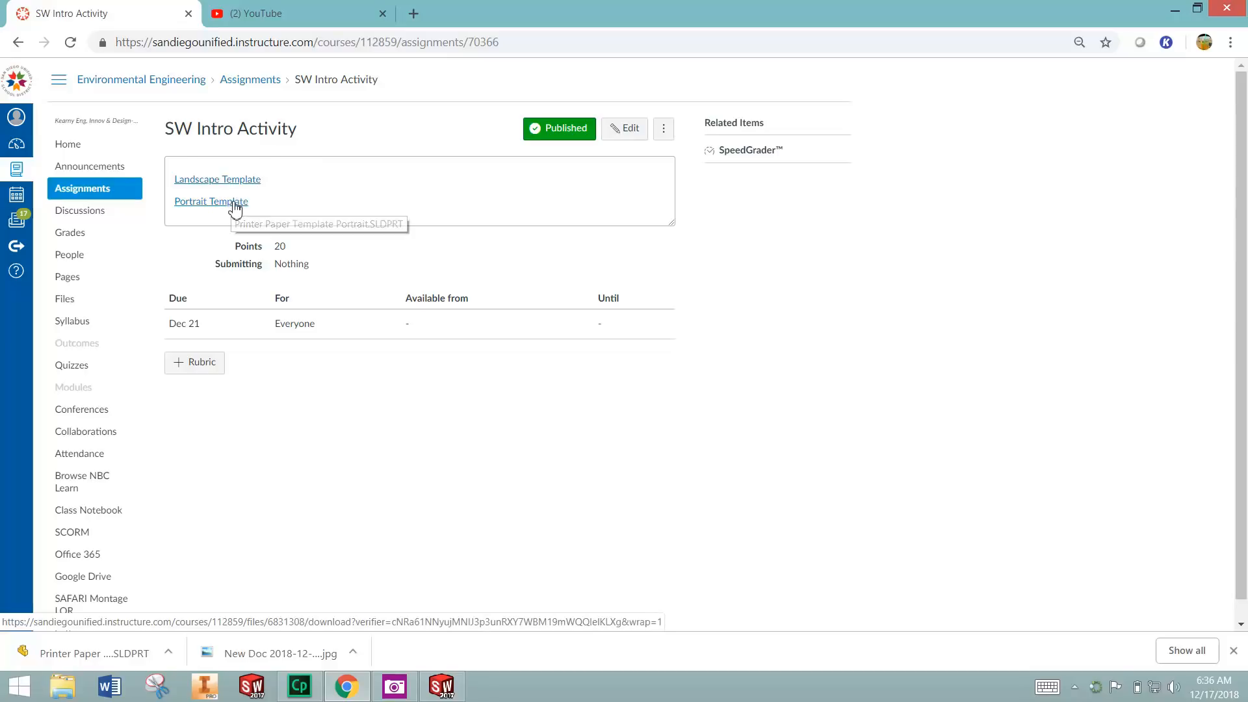
left_click(236, 206)
left_click(235, 206)
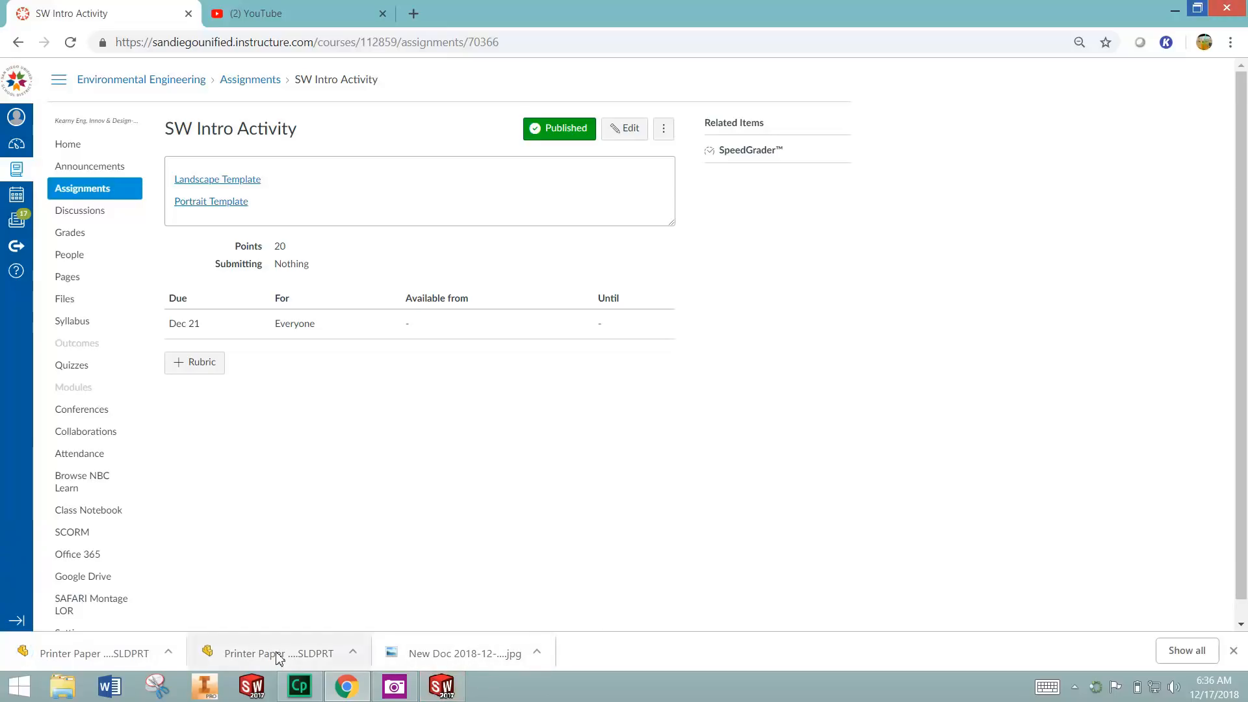
Switch to SOLIDWORKS and enlarge the minimized Printer Paper Template Portrait document so it fills the workspace
left_click(442, 686)
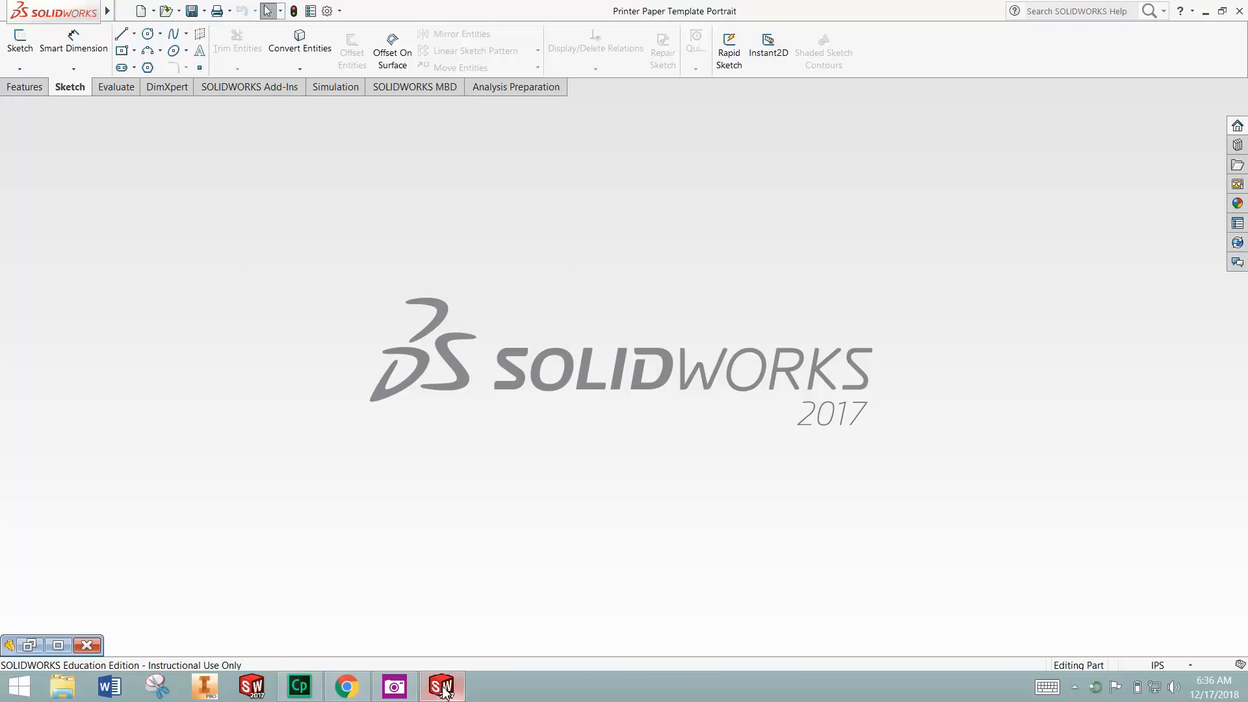
left_click(58, 645)
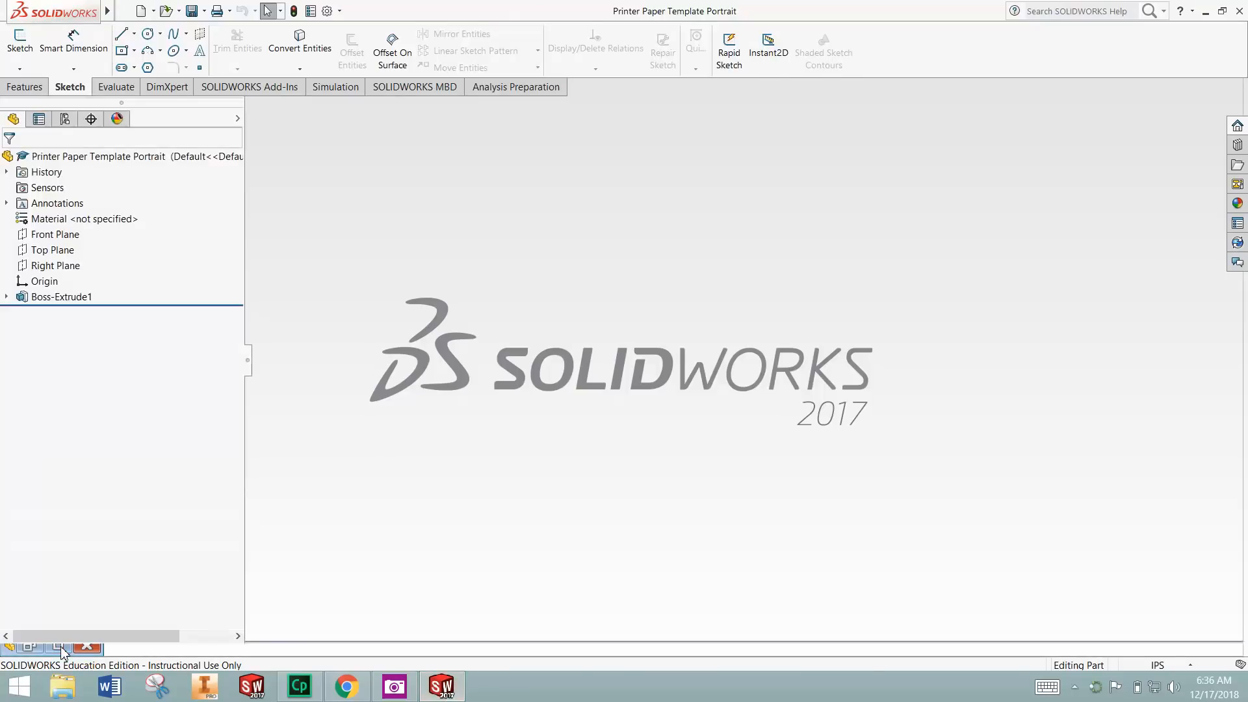
left_click(1207, 140)
left_click(1214, 87)
left_click(1207, 139)
left_click(1214, 87)
left_click_drag(419, 144, 415, 109)
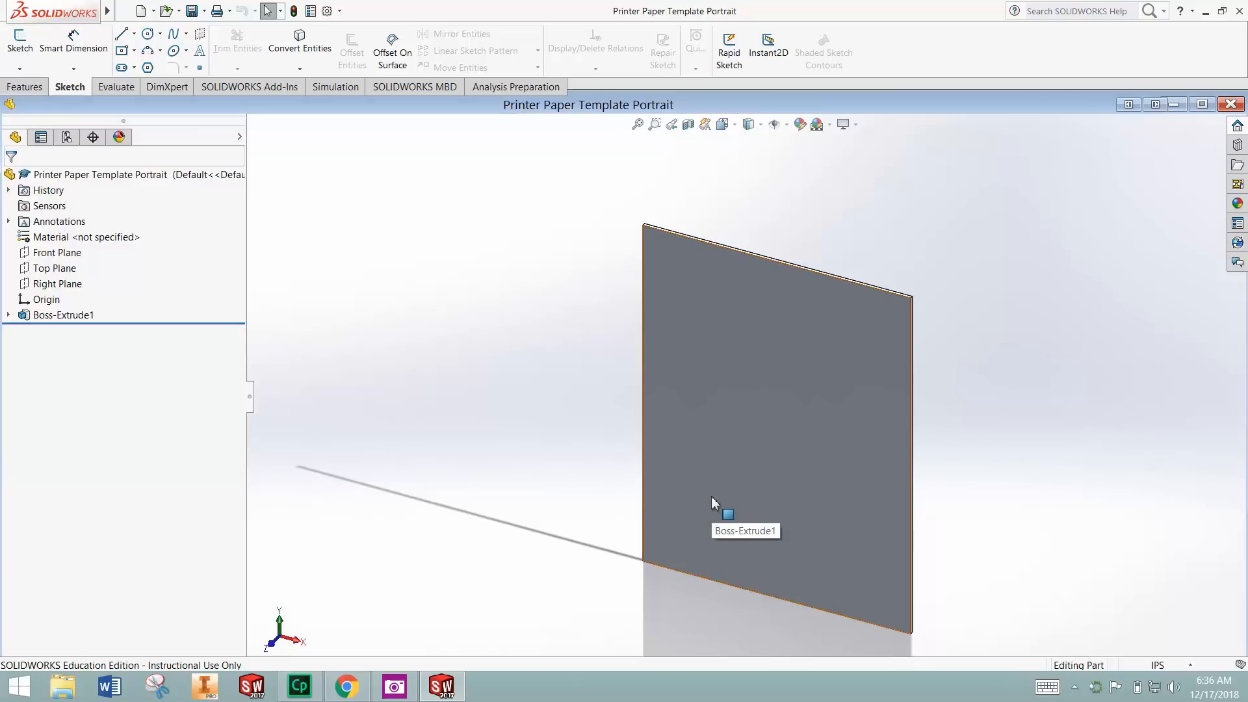
Start a new sketch on the large front face of the paper-shaped plate, viewed normal to that face
left_click(757, 360)
key("ctrl+8")
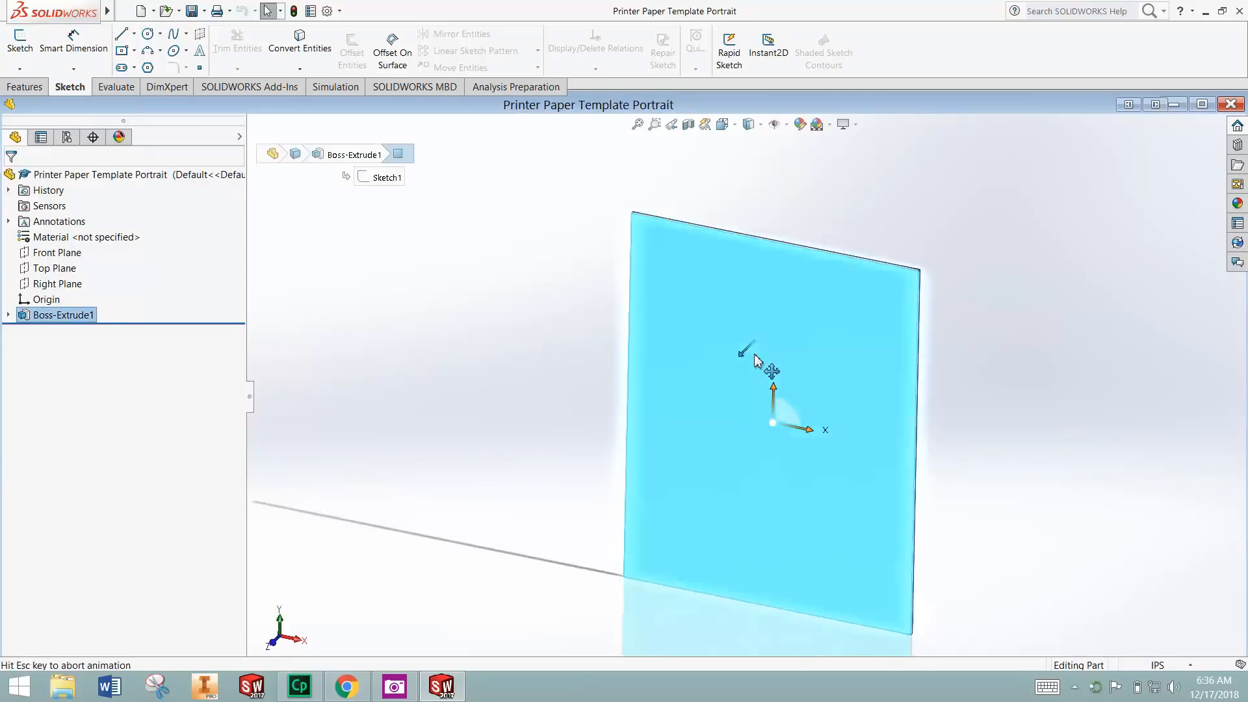
left_click(996, 464)
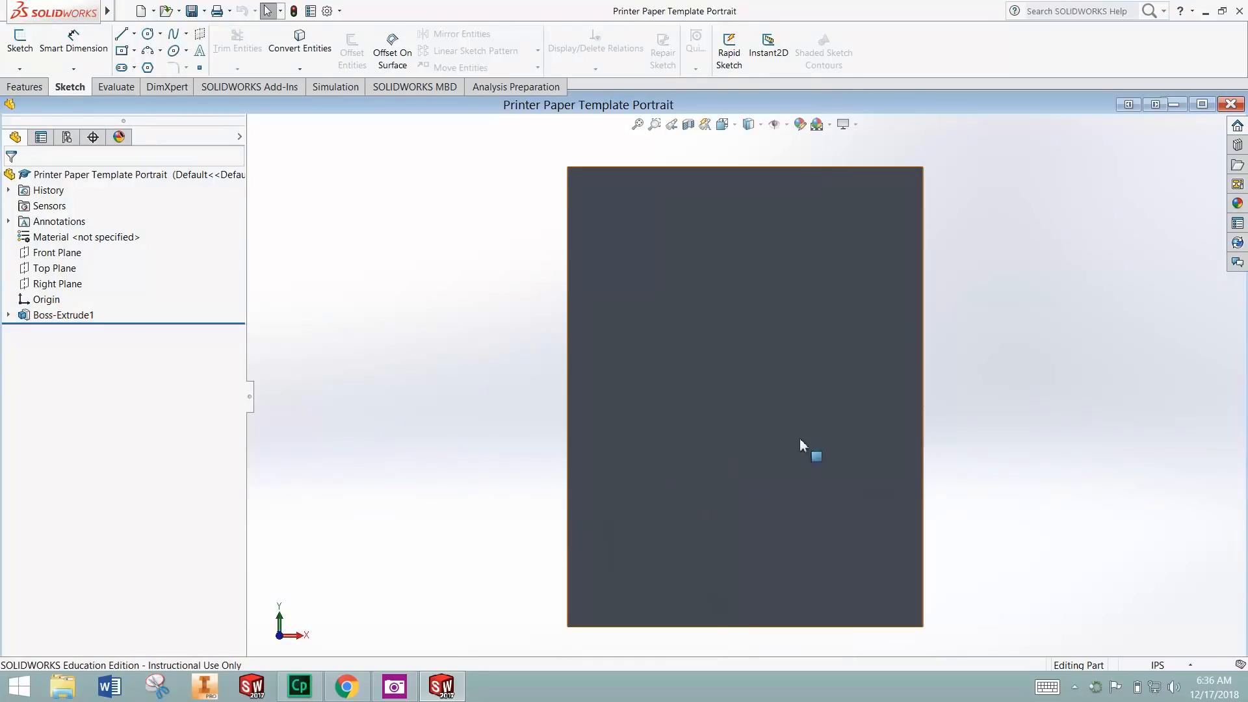
right_click(678, 510)
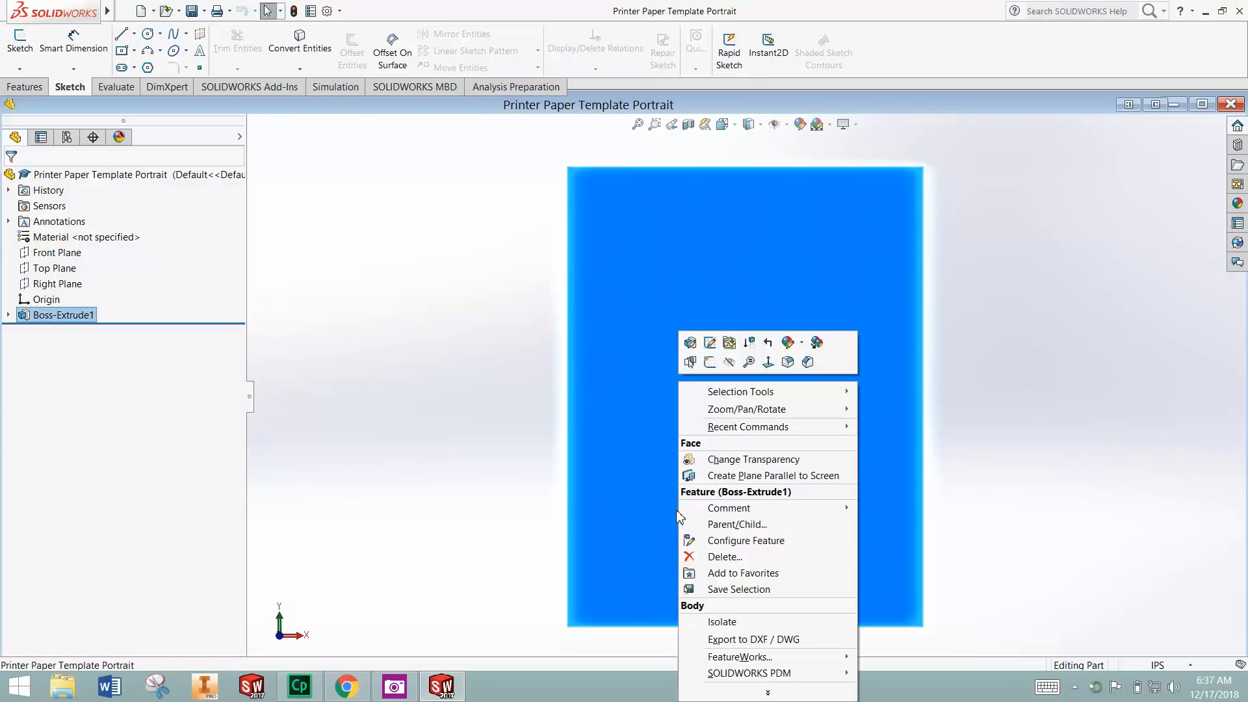
left_click(711, 366)
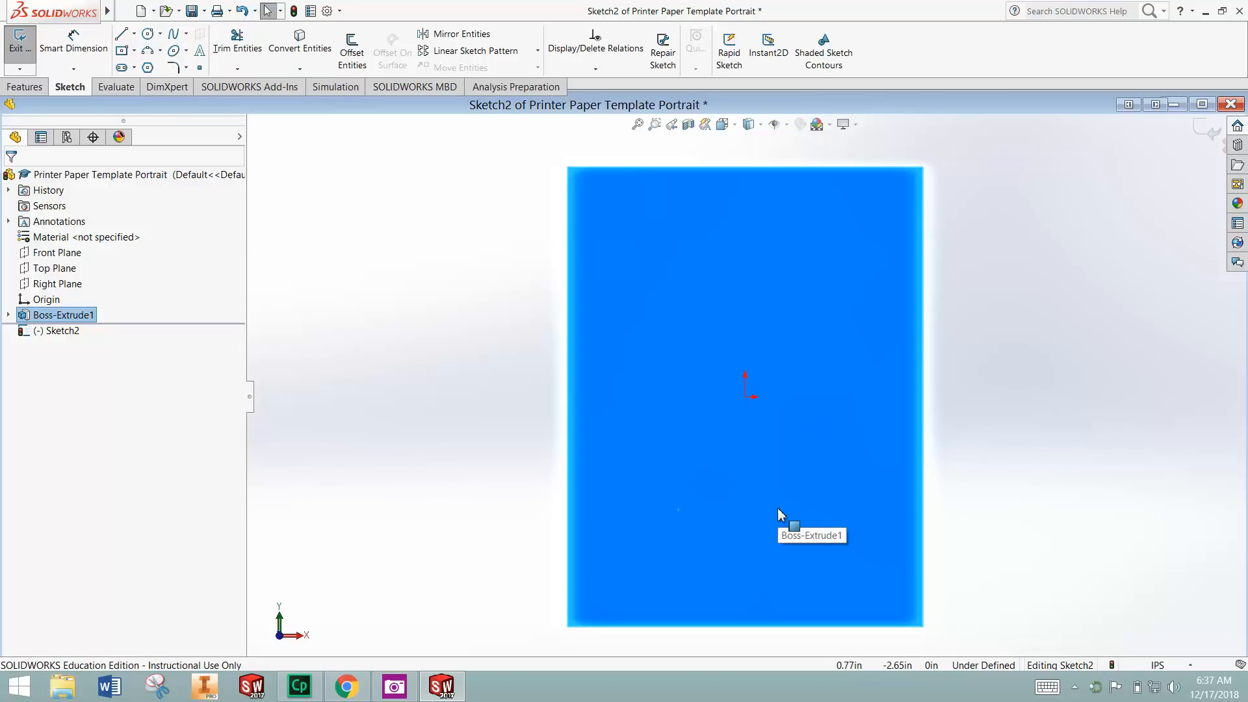
left_click(472, 469)
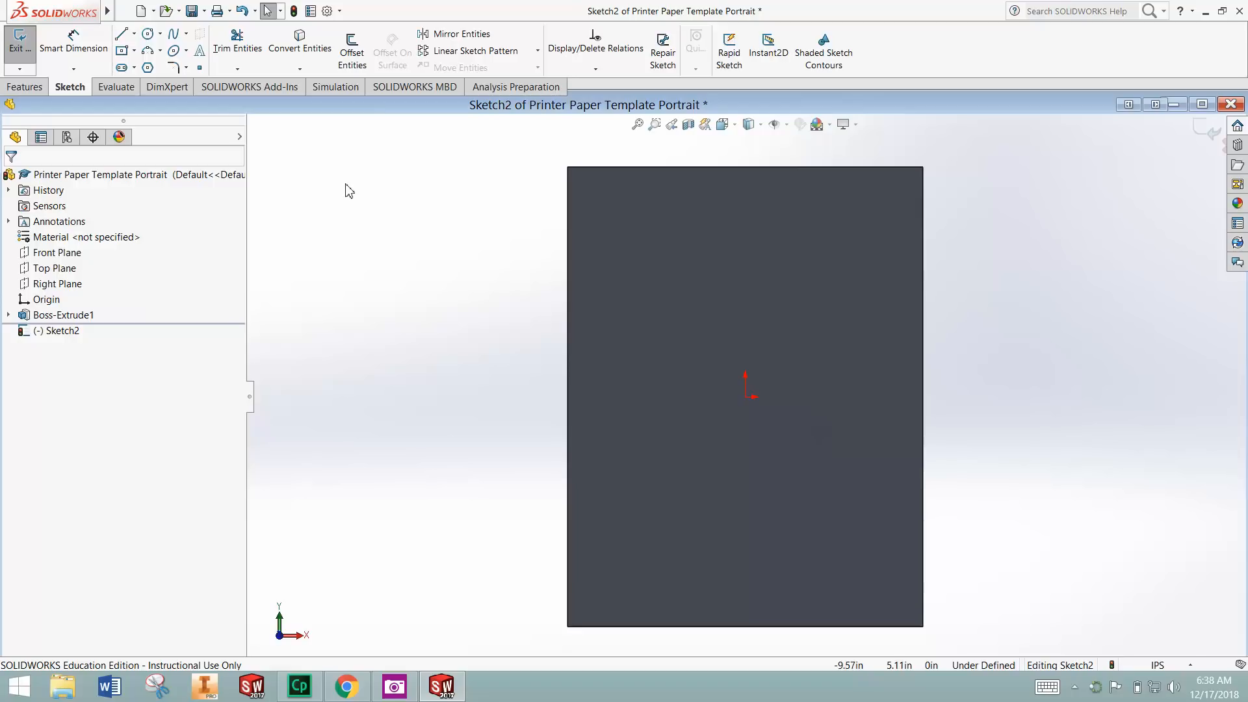
Enable the Autotrace add-in, set it to load at start-up, and apply the add-in settings
mouse_move(101, 19)
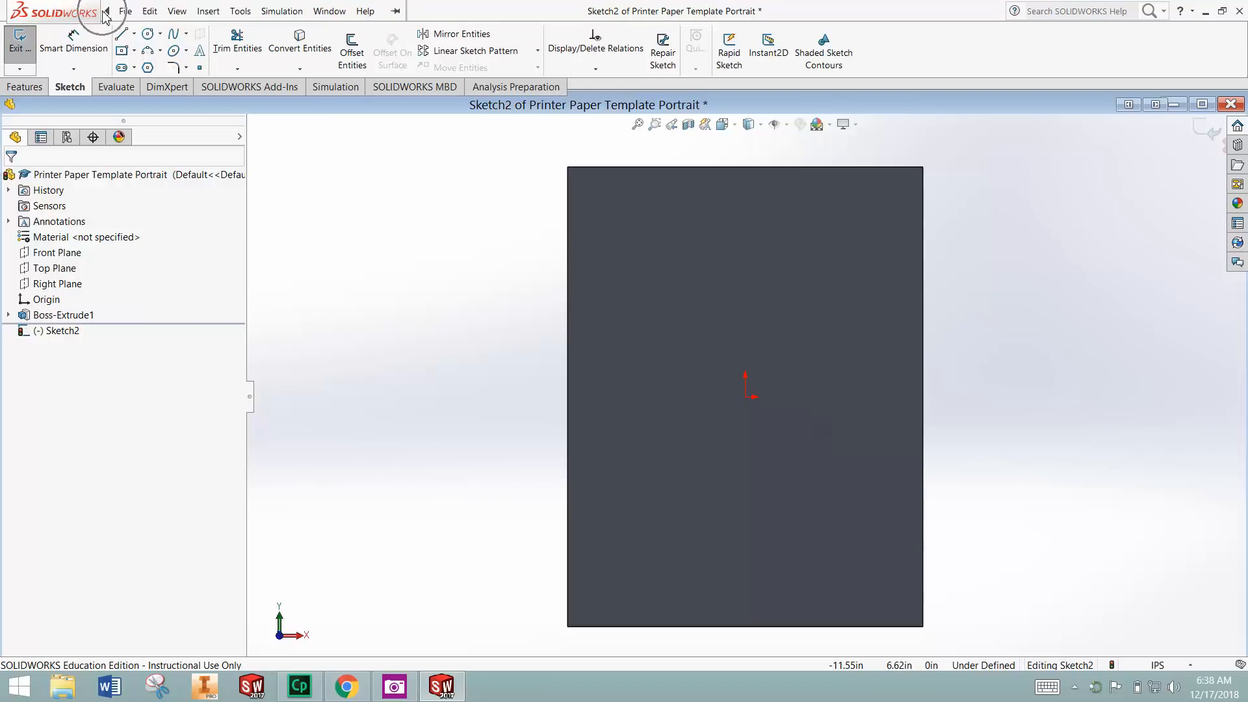
left_click(126, 12)
left_click(242, 11)
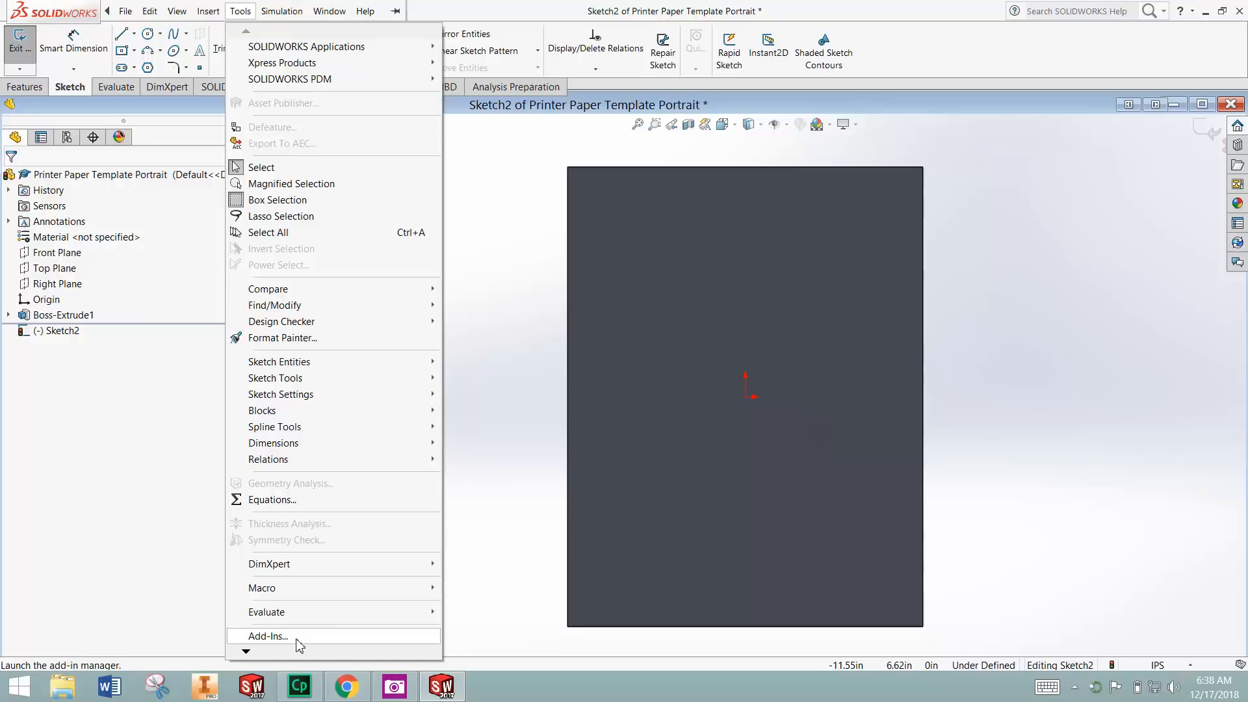
left_click(268, 637)
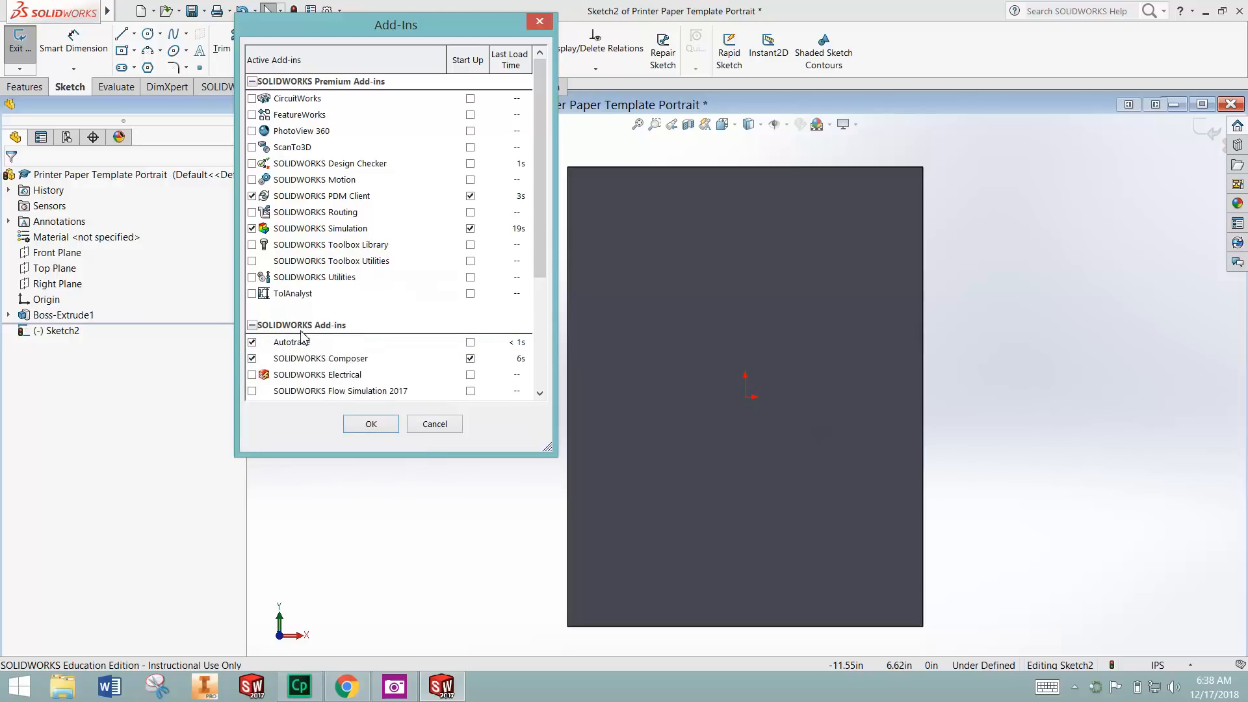
left_click(253, 344)
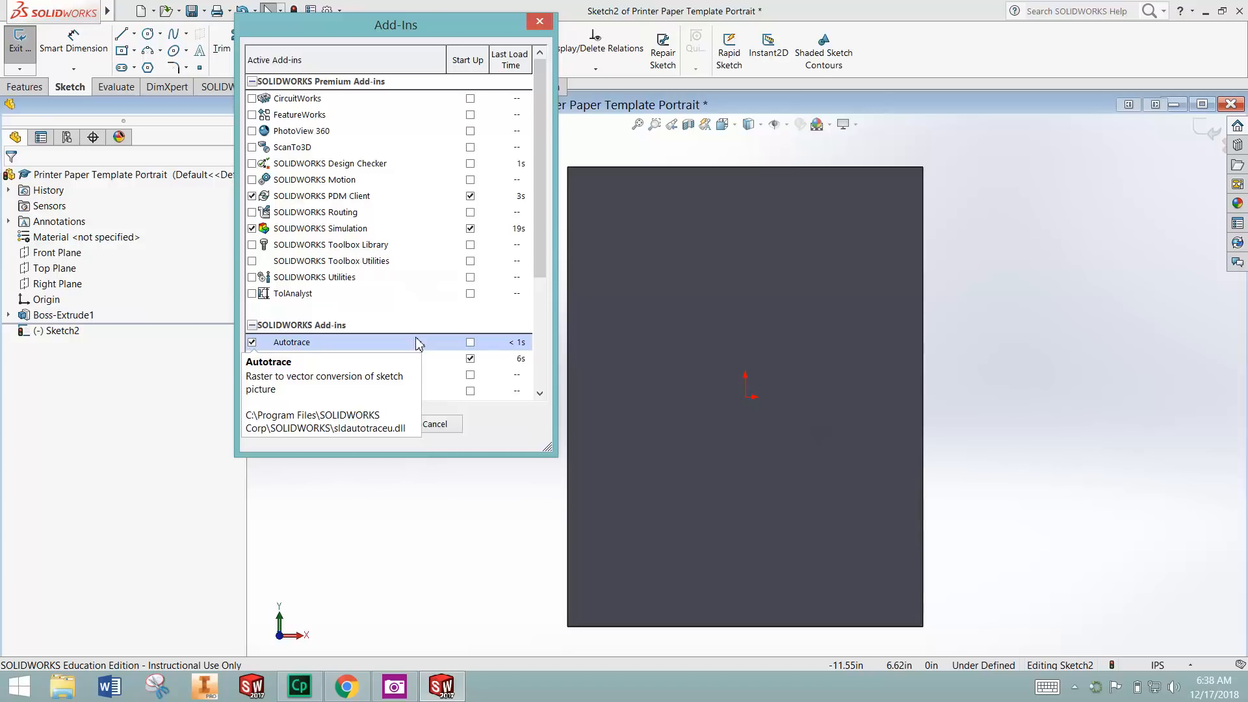
left_click(471, 343)
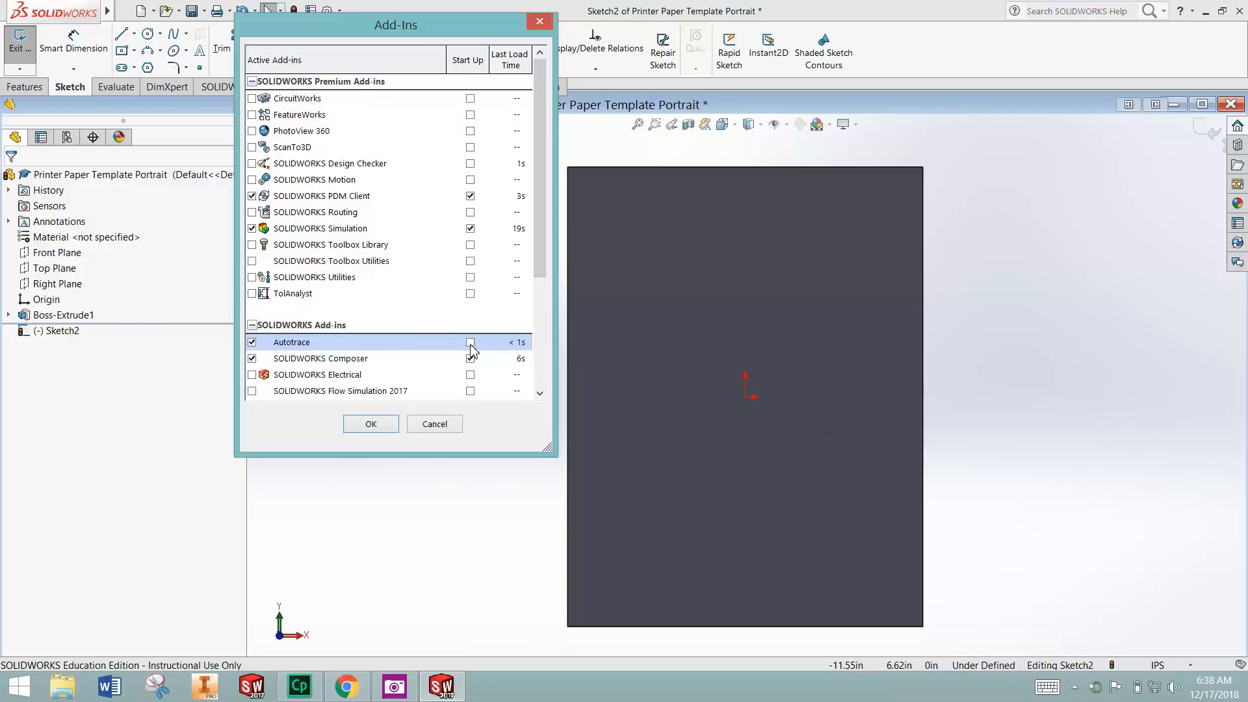
left_click(463, 356)
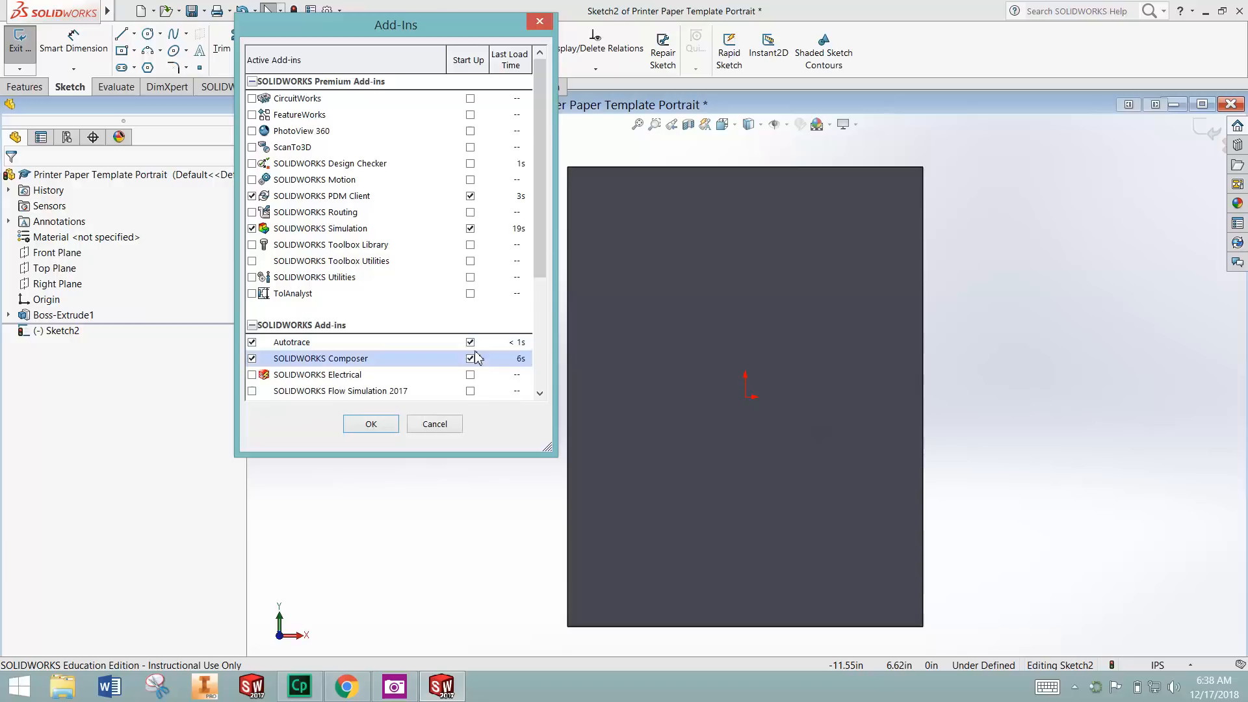
left_click(463, 342)
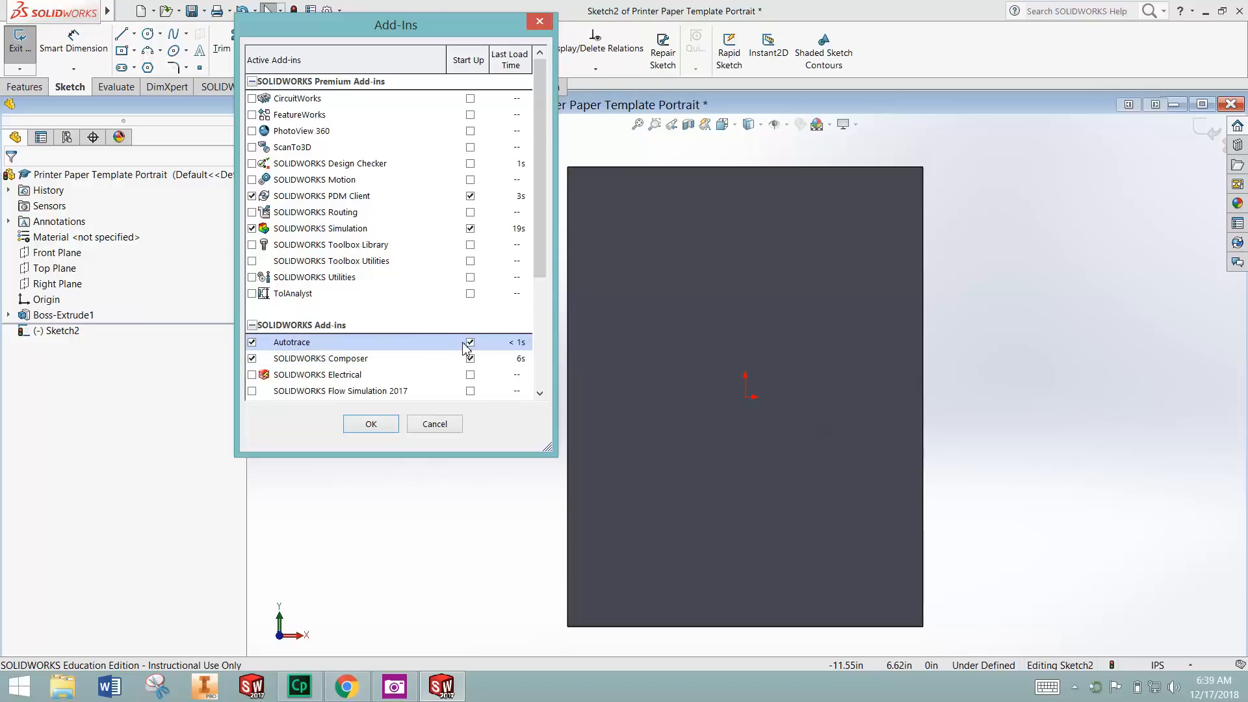
left_click(370, 424)
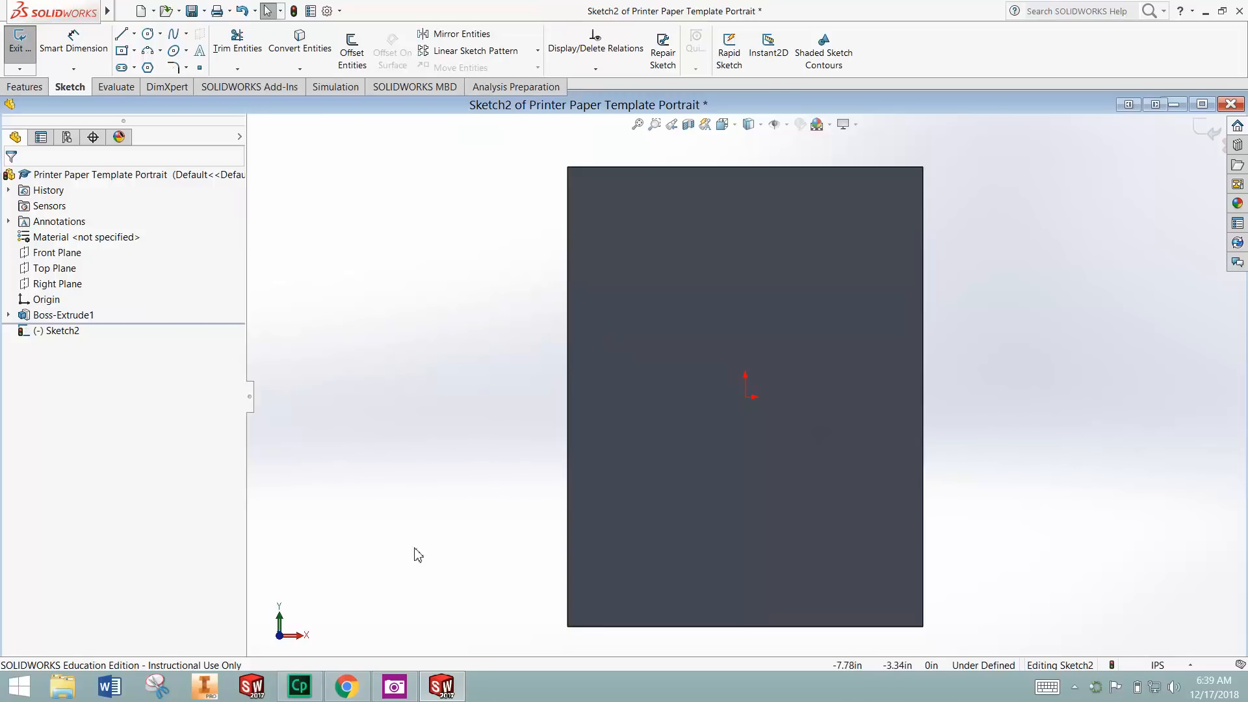
Switch to Chrome, search the web for "vw logo black and white" and preview the Thriftysigns Volkswagen decal image
left_click(357, 694)
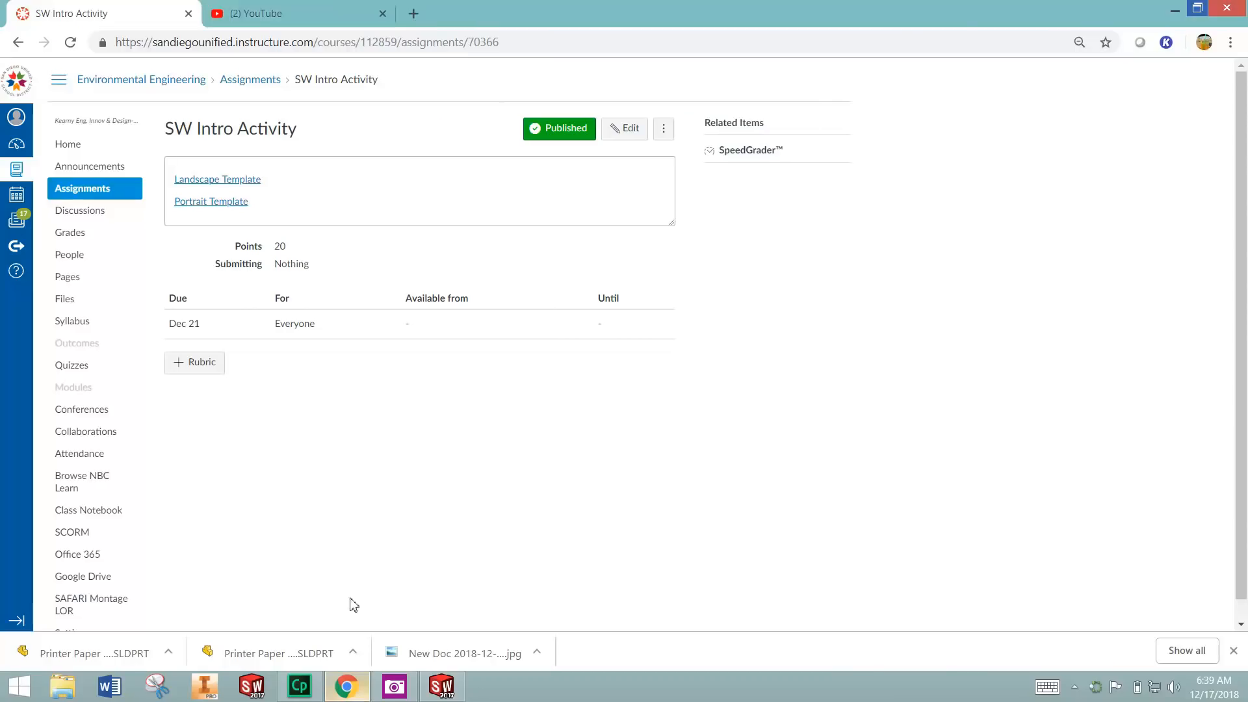
left_click(414, 14)
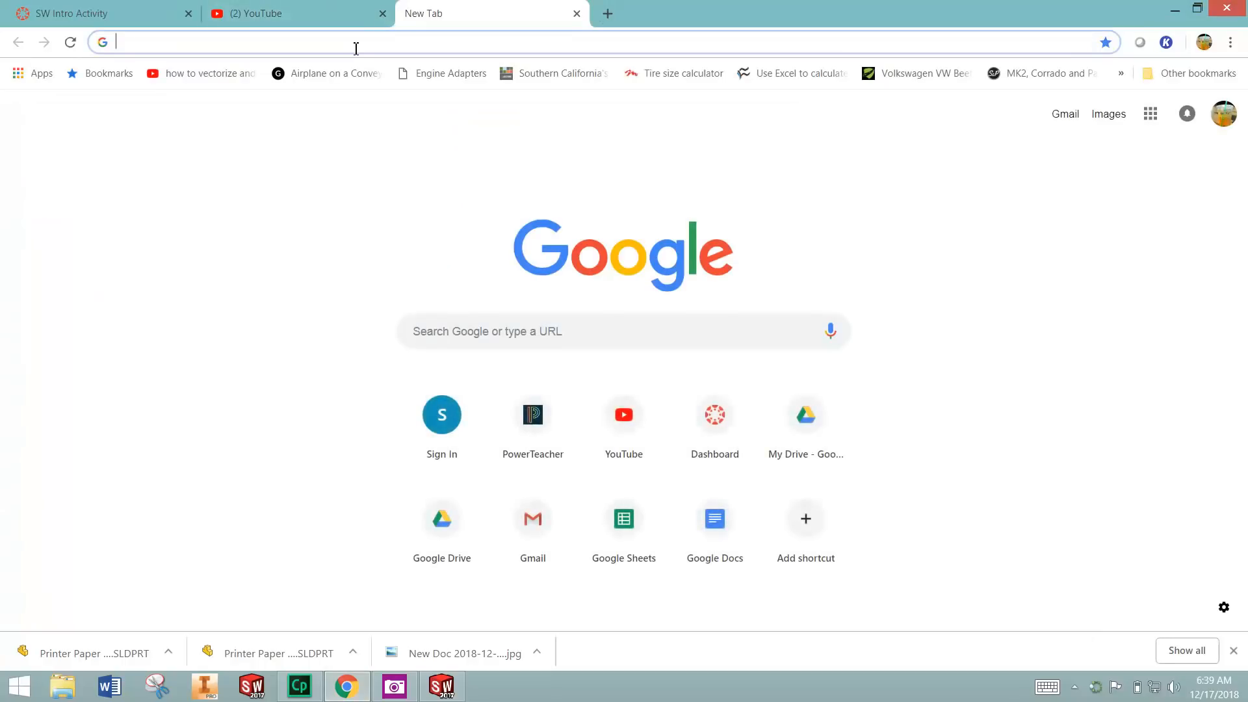
type("VW mlo")
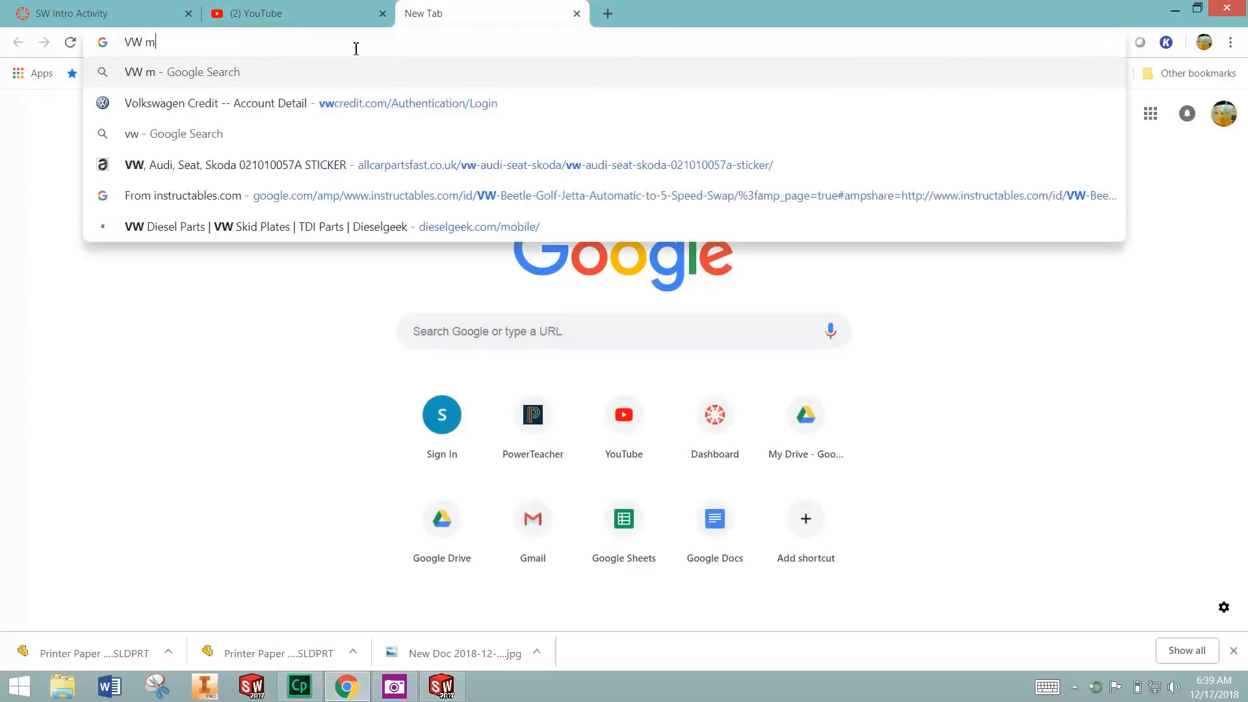
key("BackSpace")
key("BackSpace")
key("BackSpace")
type("logo")
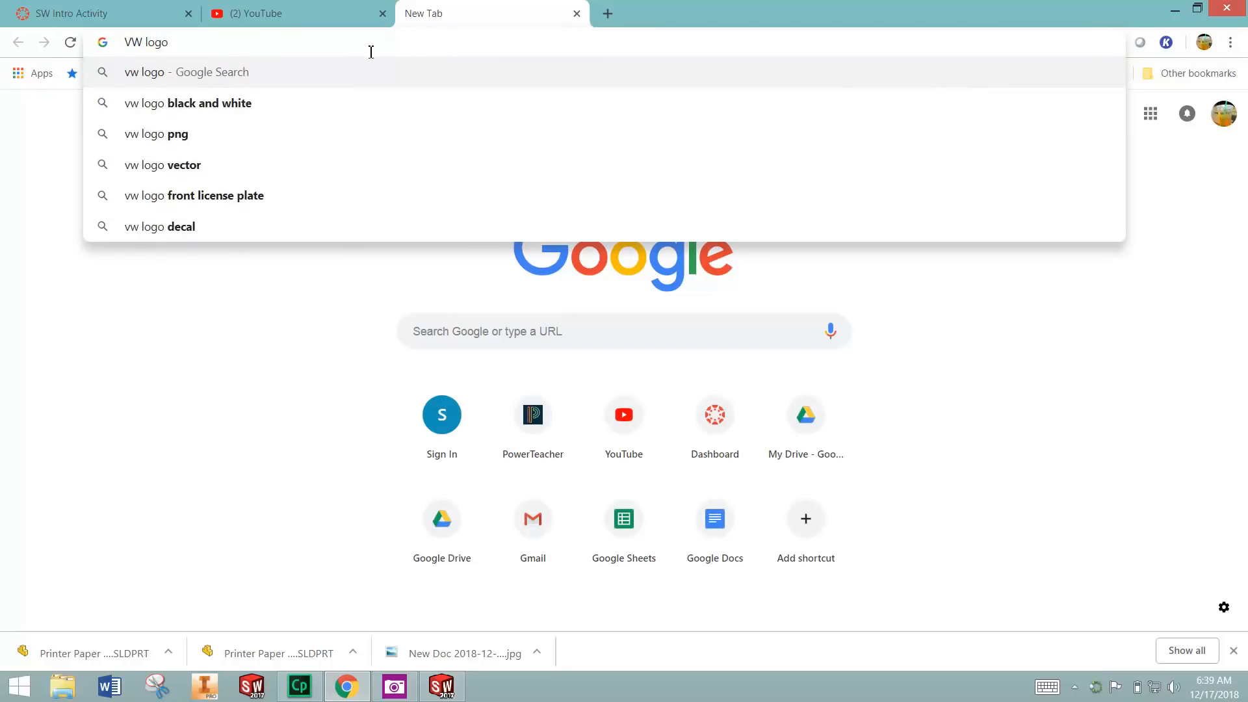
left_click(252, 106)
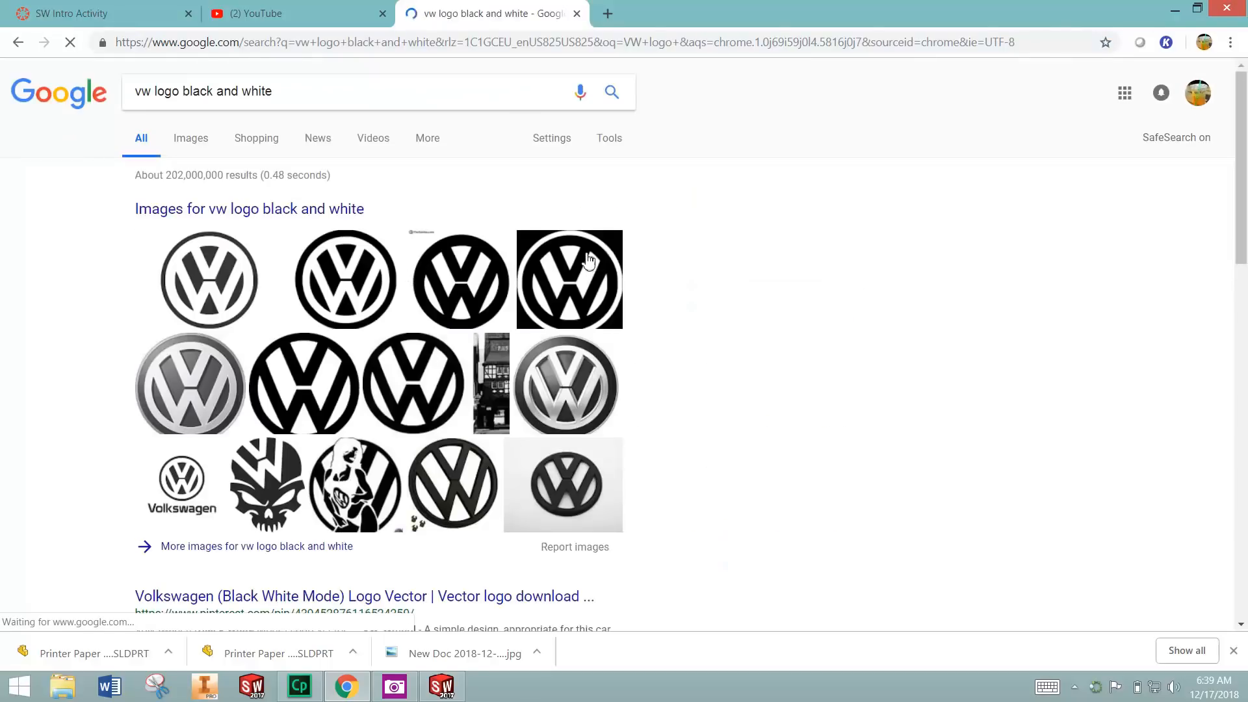
left_click(299, 395)
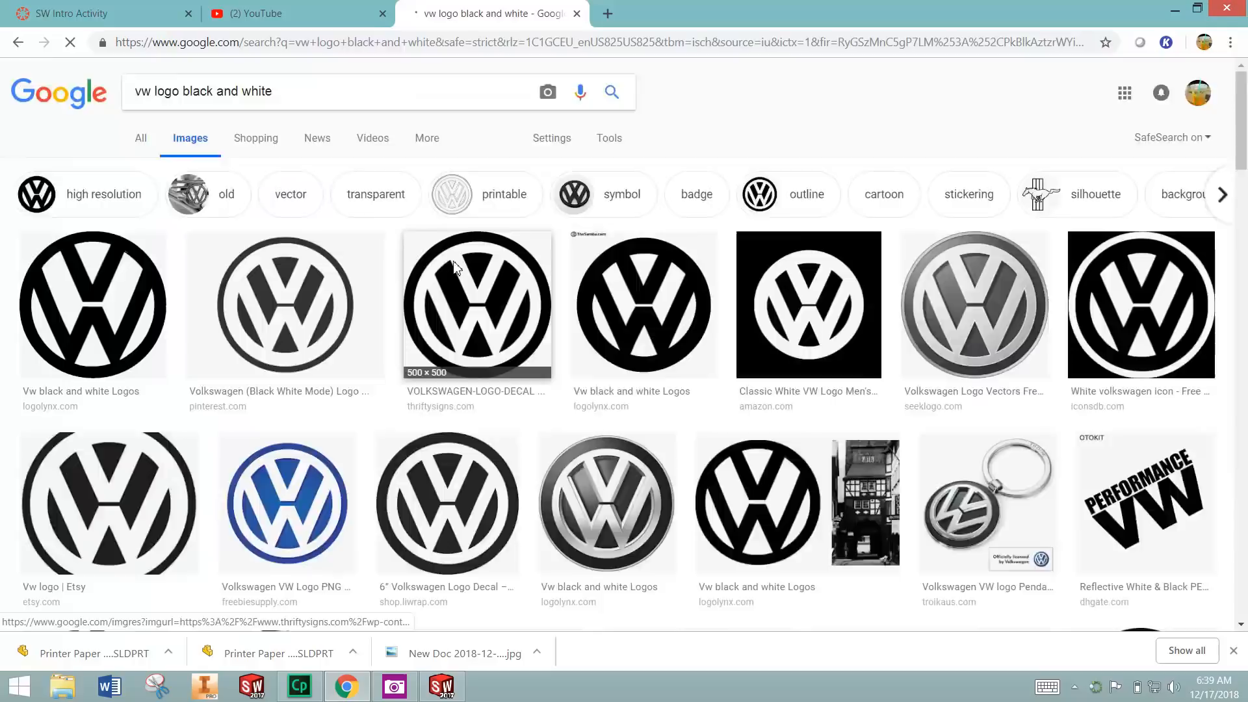
left_click(463, 302)
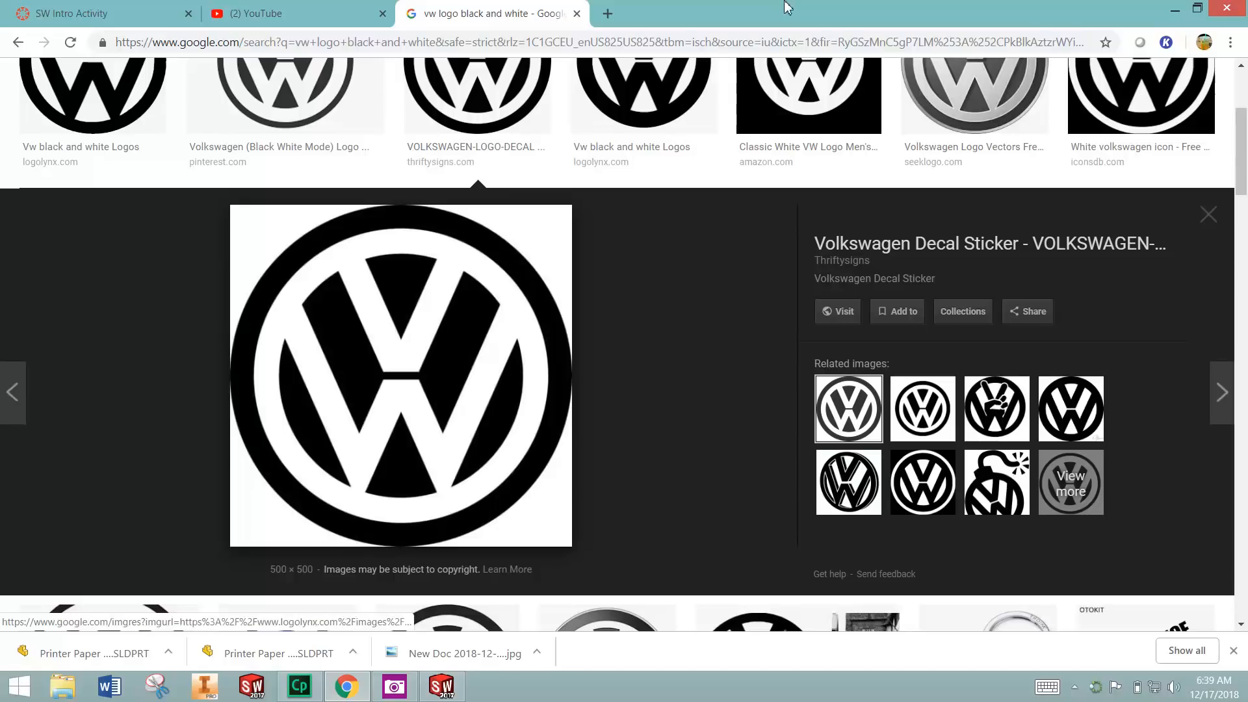
Minimize the browser and SOLIDWORKS, and view the New Doc car drawing from the desktop in Windows Photo Viewer
key("ctrl+1")
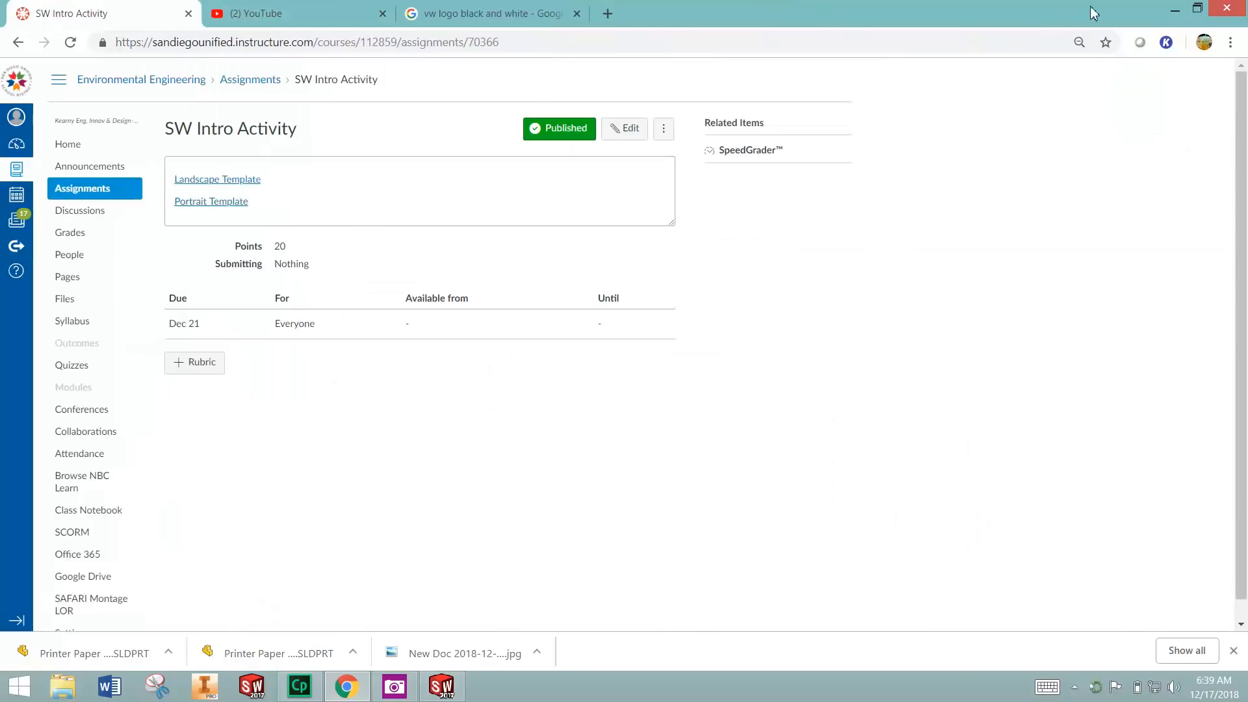
left_click(1175, 11)
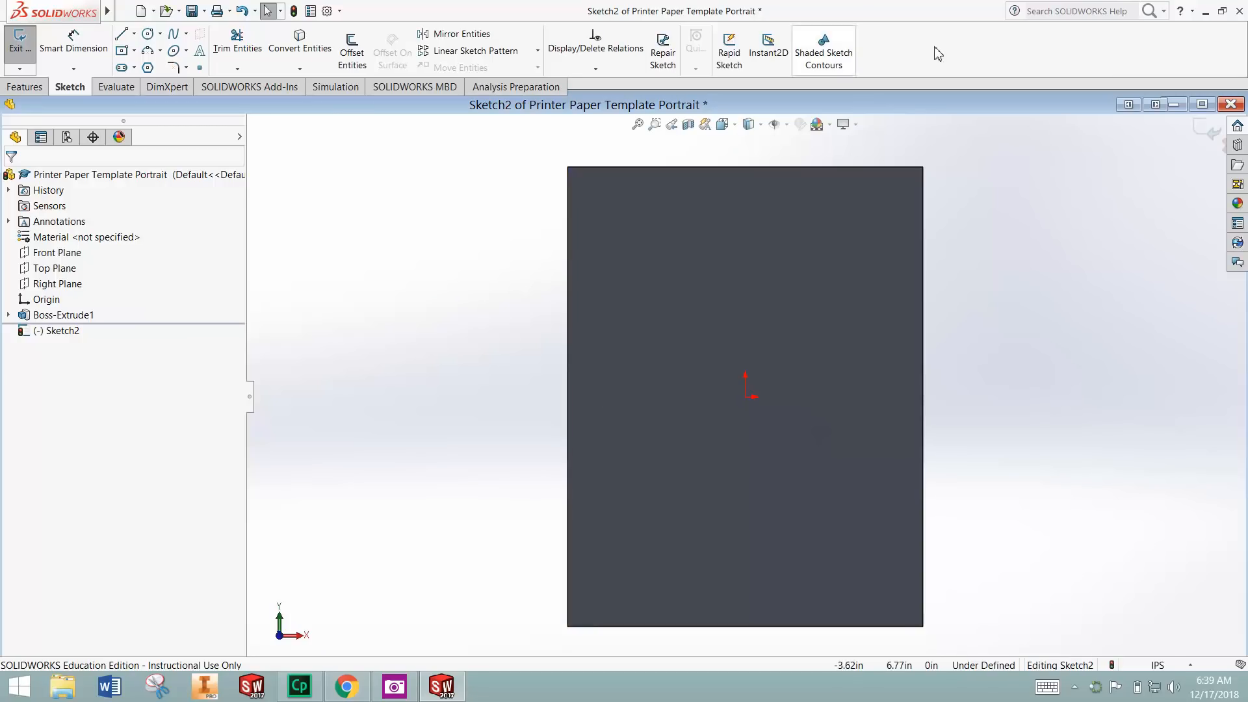
left_click(1205, 11)
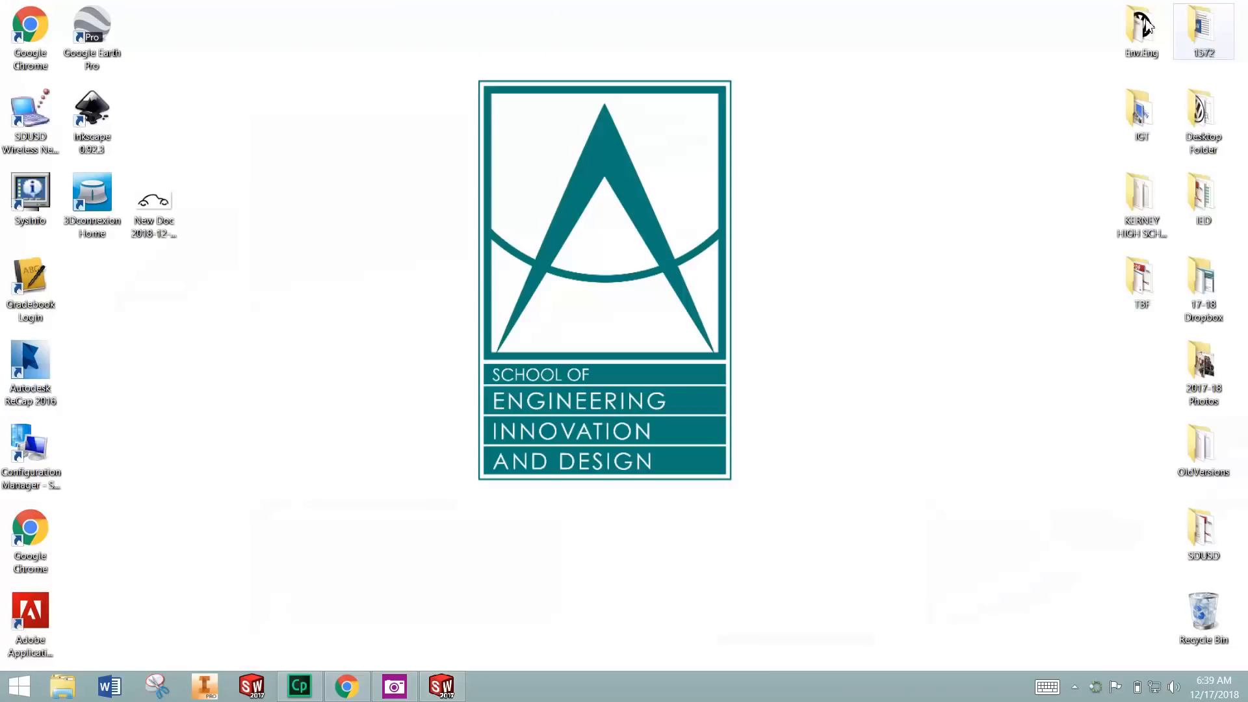
left_click(153, 206)
double_click(150, 200)
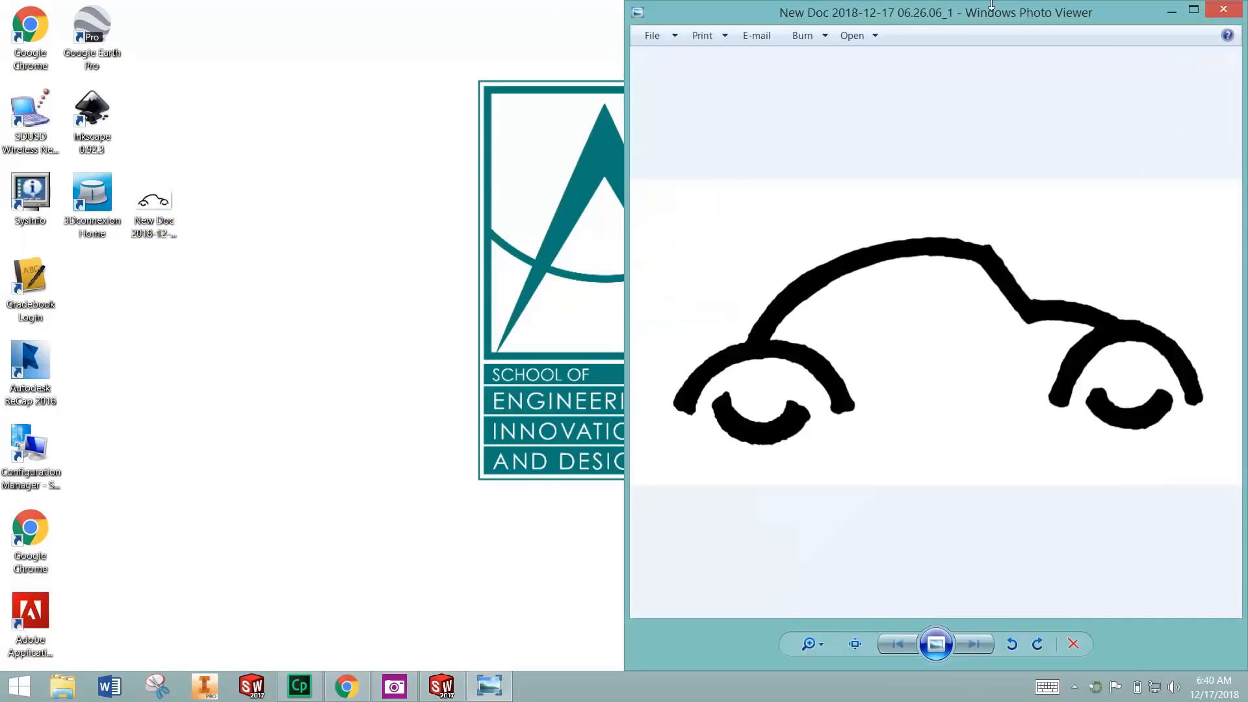
left_click_drag(957, 32, 696, 23)
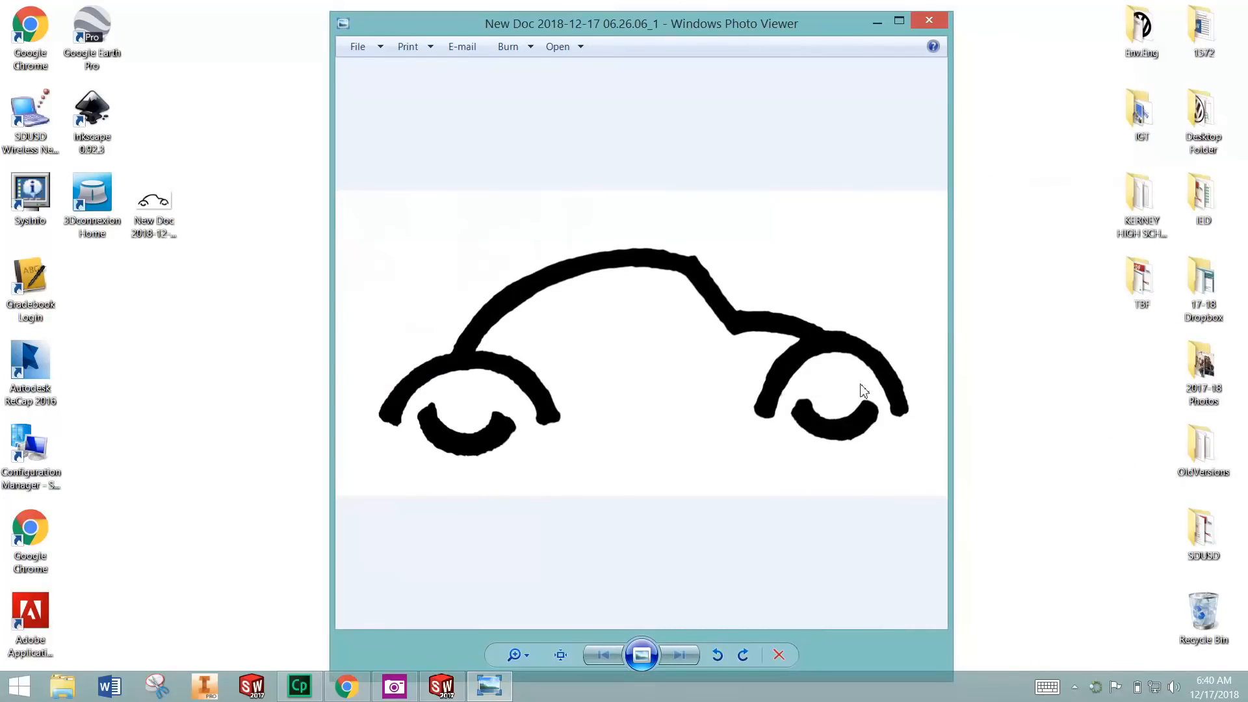
left_click(877, 24)
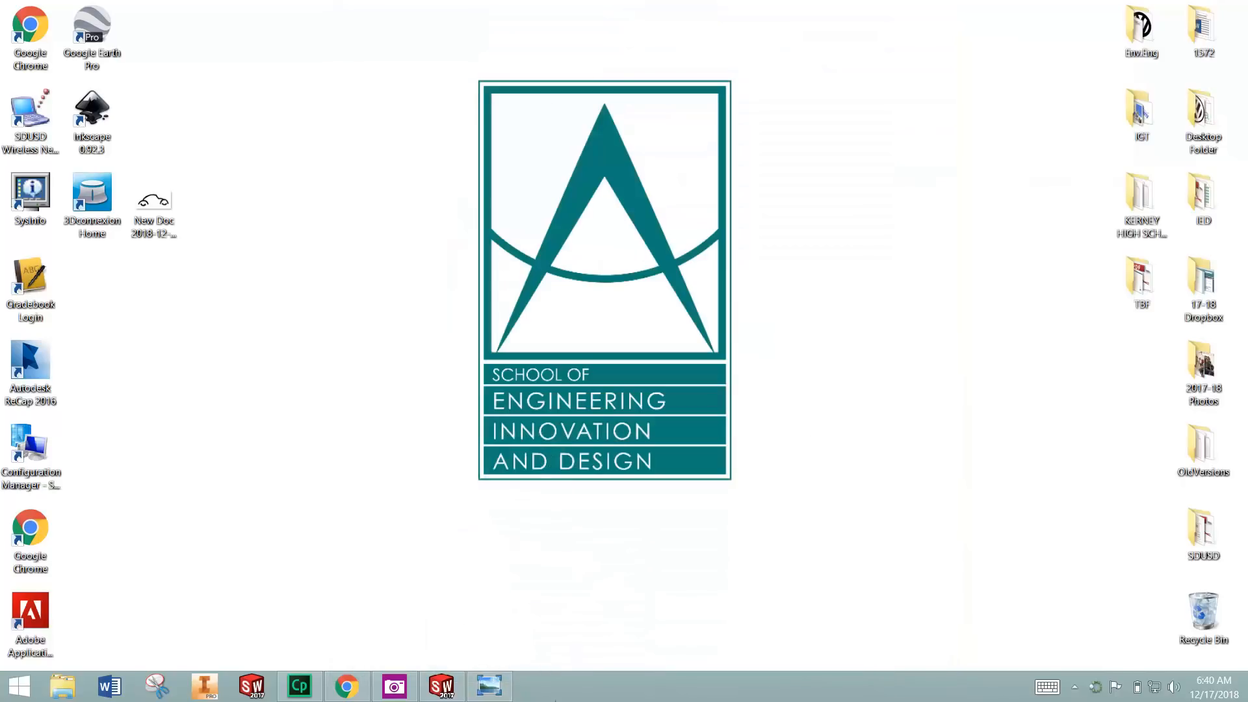
Switch back to SOLIDWORKS and insert the desktop image New Doc 2018-12-17 06.26.06_1 into the open sketch as a Sketch Picture
left_click(444, 687)
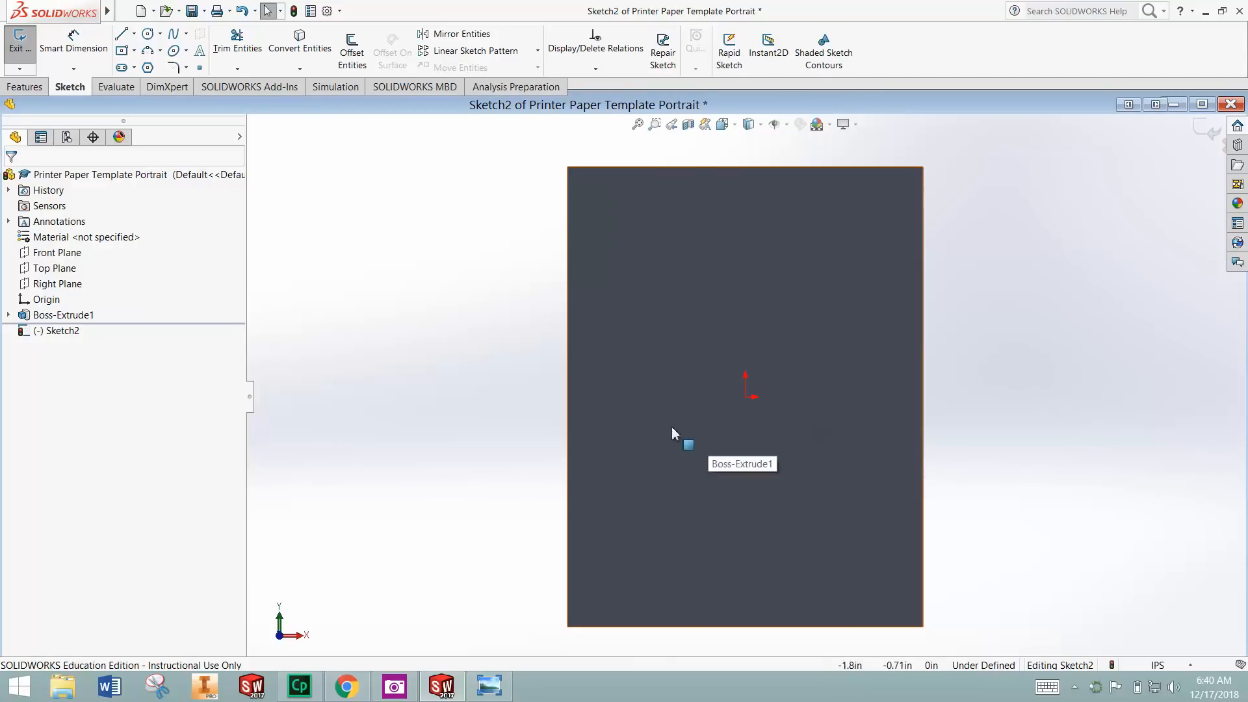
mouse_move(108, 22)
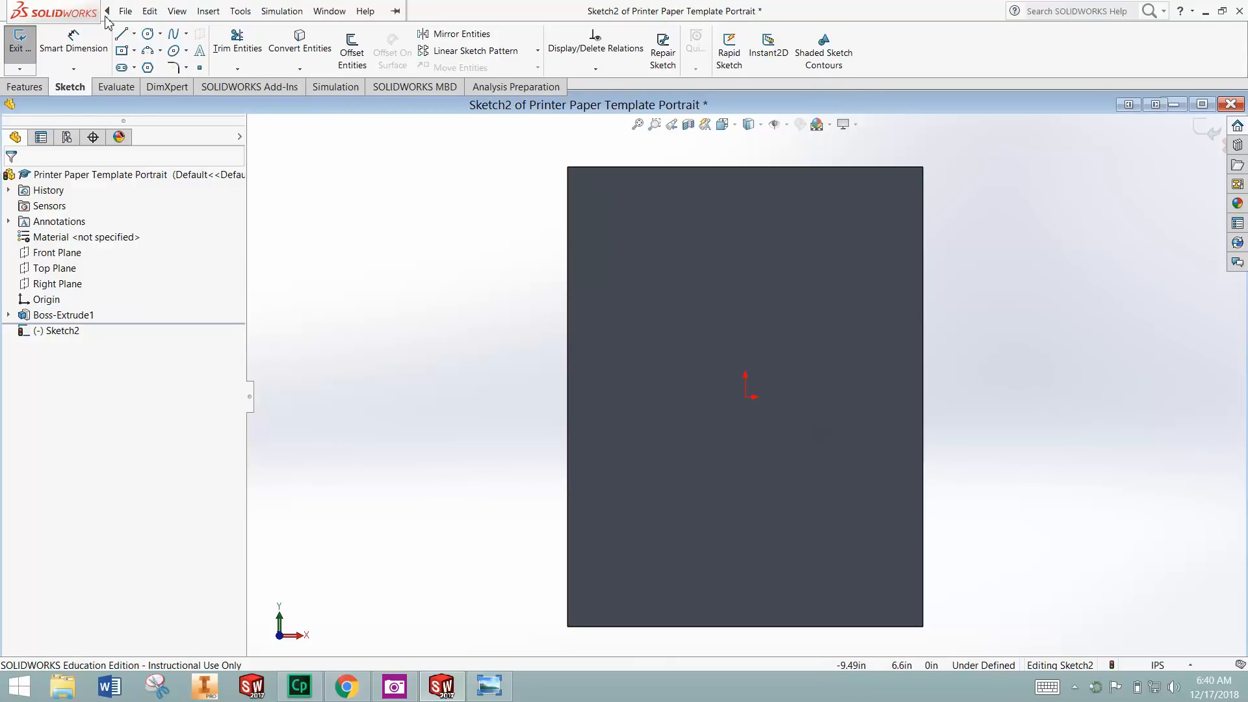
key("alt+f")
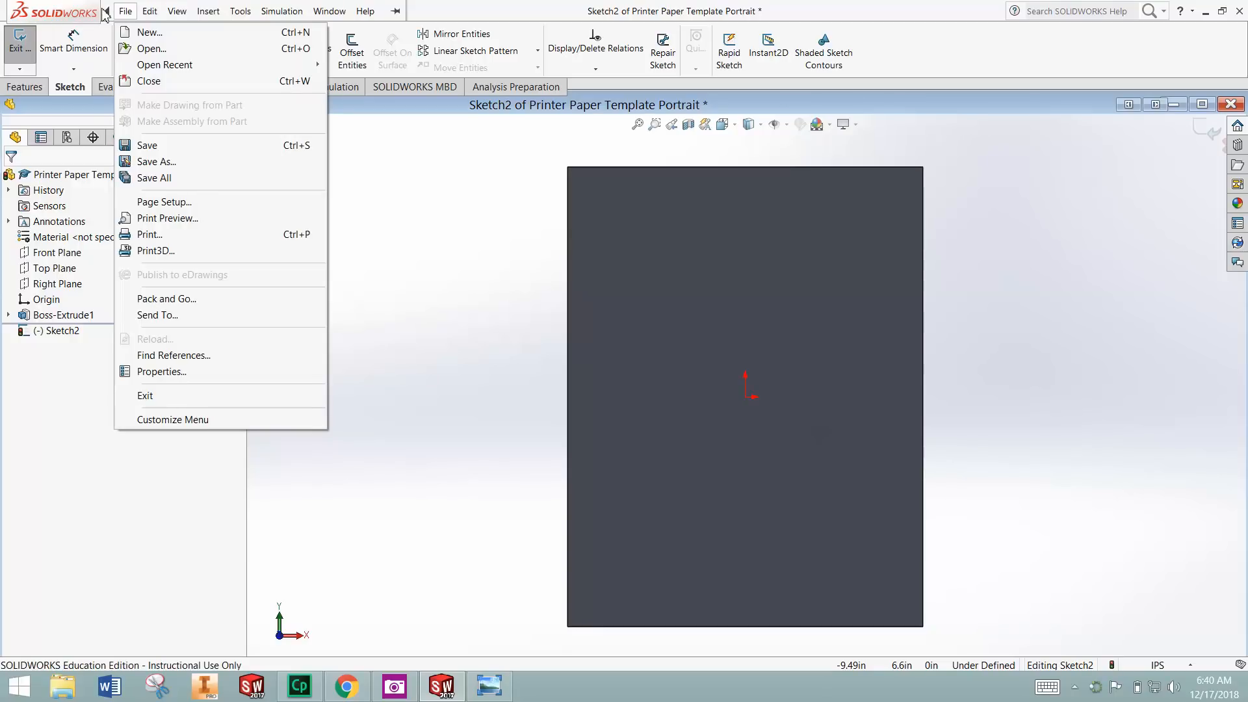
mouse_move(241, 12)
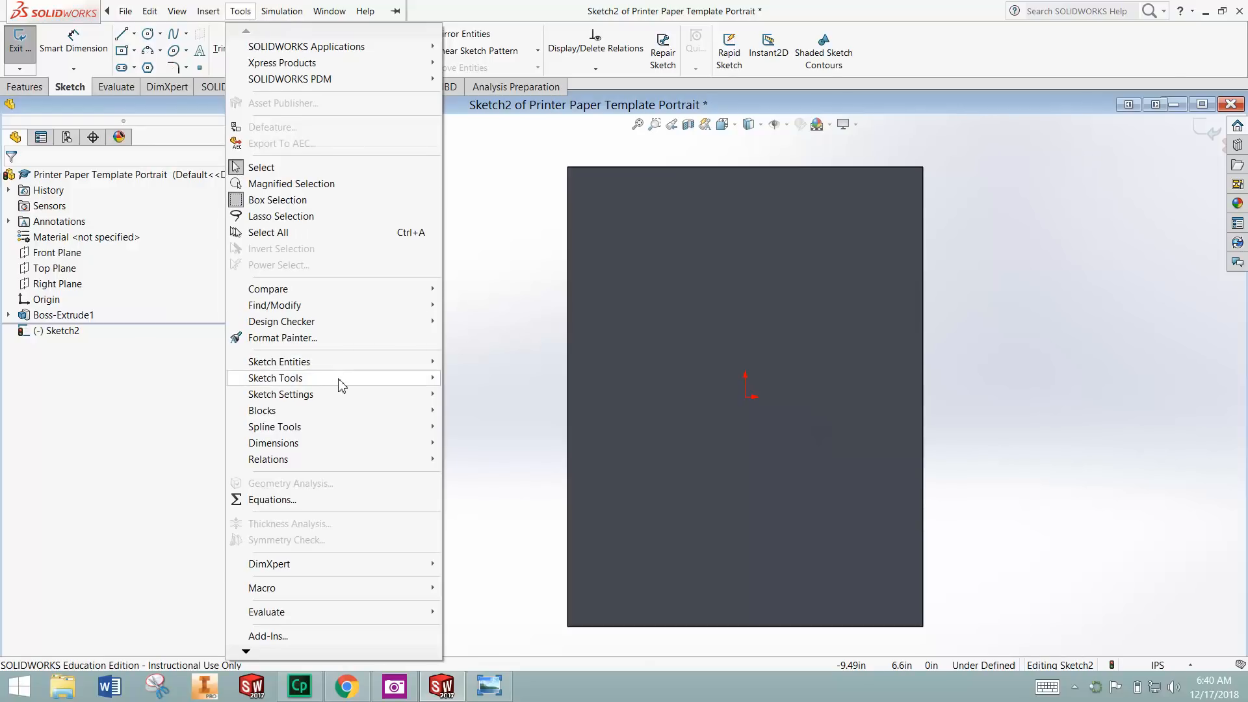
mouse_move(340, 385)
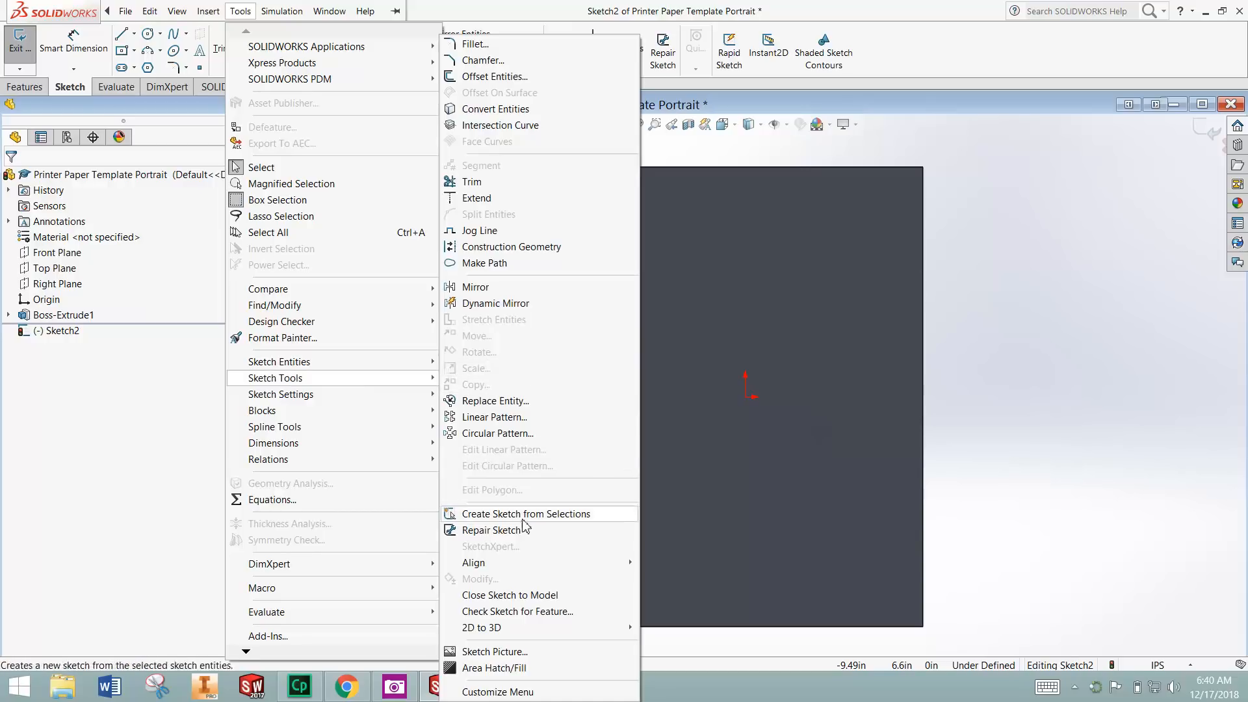
left_click(535, 653)
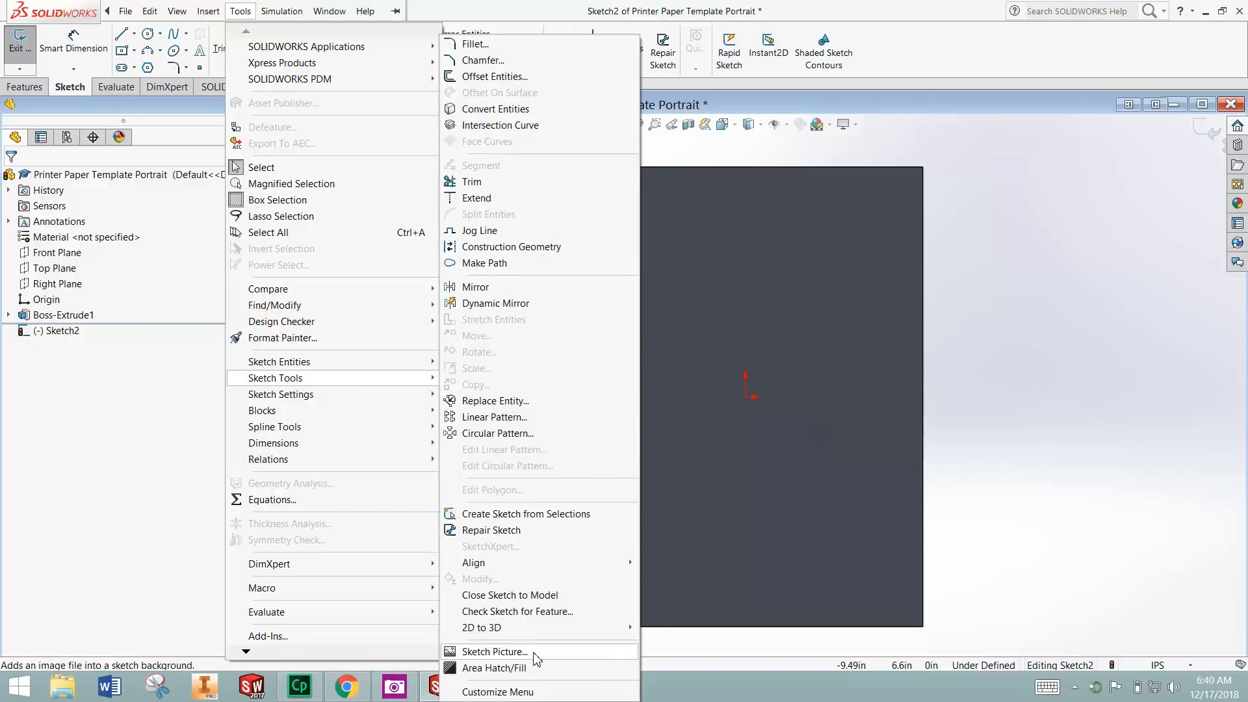
key("ctrl")
key("ctrl")
left_click(536, 653)
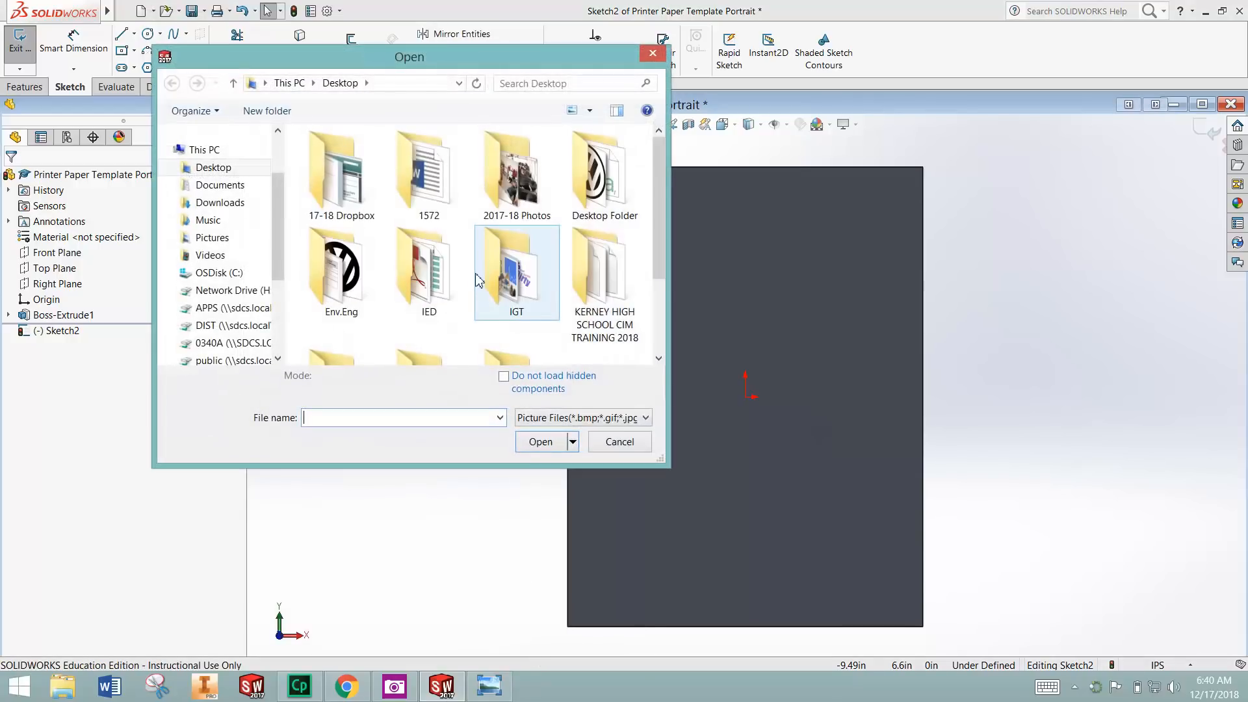
left_click_drag(657, 178, 660, 279)
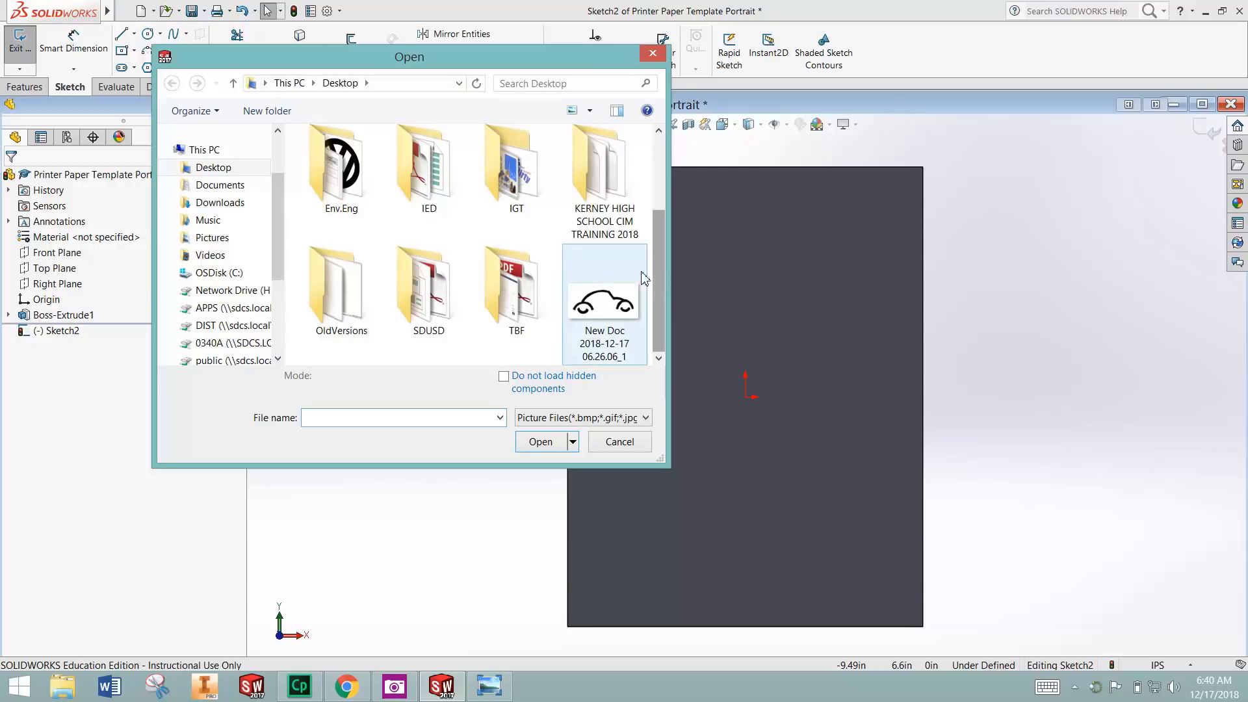
left_click(603, 311)
double_click(622, 345)
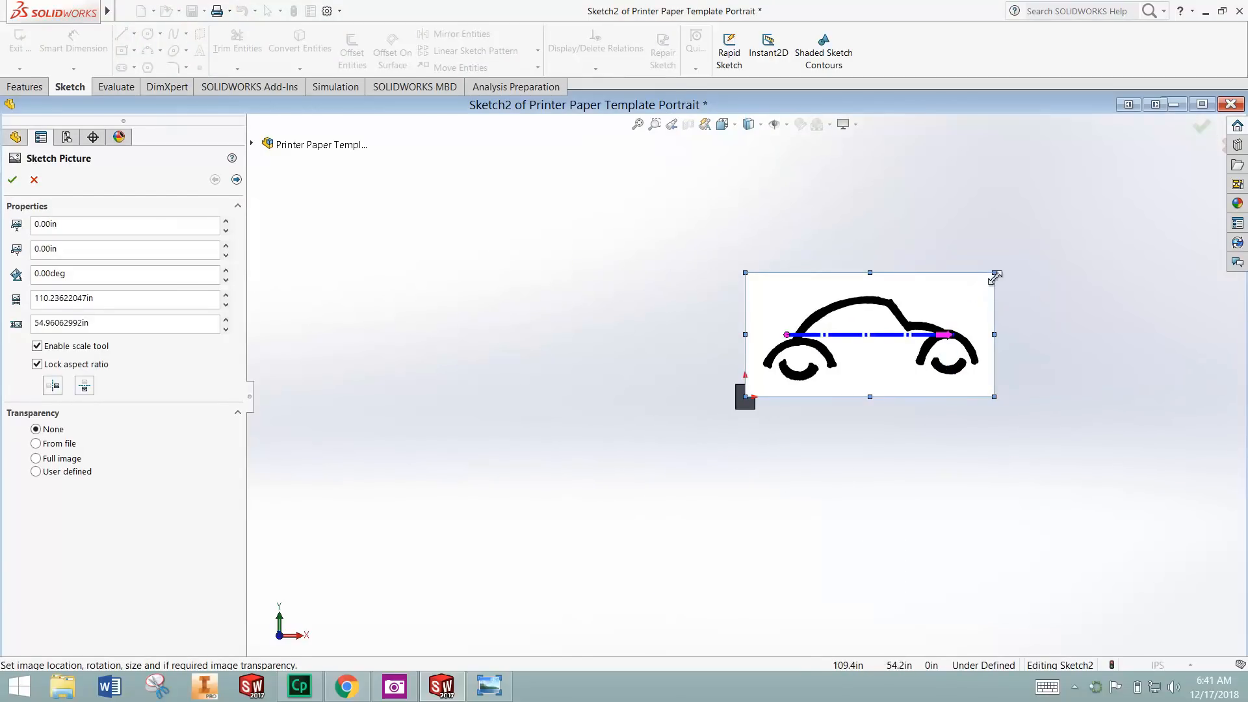
Shrink the car picture to about 18.5 by 9.2 in, and move it and its scale line over the plate's lower half
left_click_drag(961, 299, 756, 394)
scroll(756, 394, "down", 6)
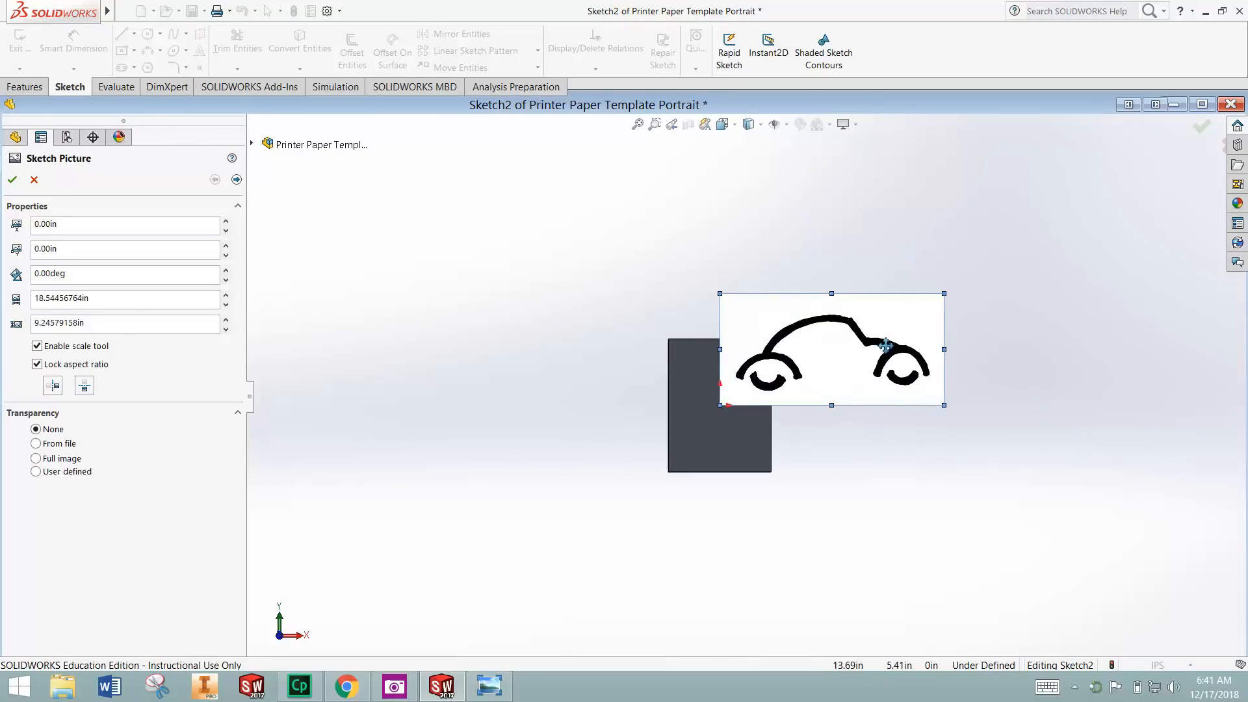
mouse_move(856, 424)
left_mouse_down()
mouse_move(845, 458)
mouse_move(836, 449)
left_mouse_up()
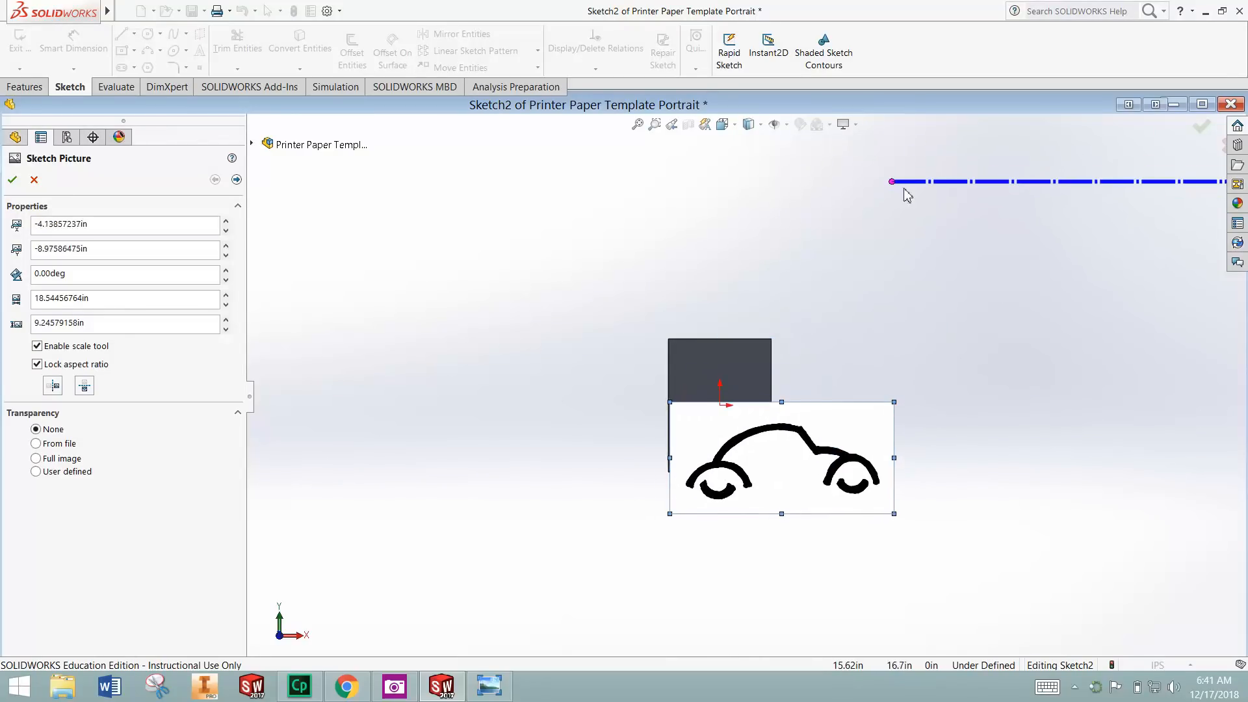
left_click_drag(890, 187, 653, 522)
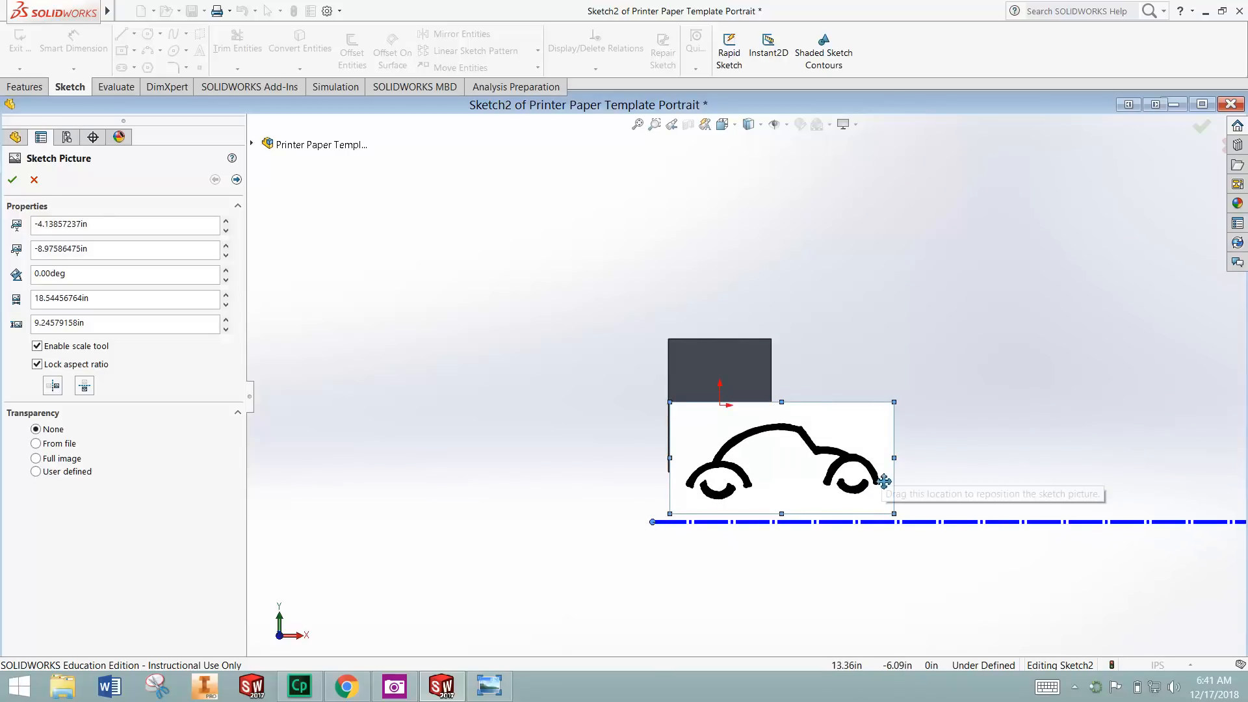
Reduce the car picture to about 4.2 by 2.1 in and position it inside the plate, below the origin
scroll(722, 458, "down", 2)
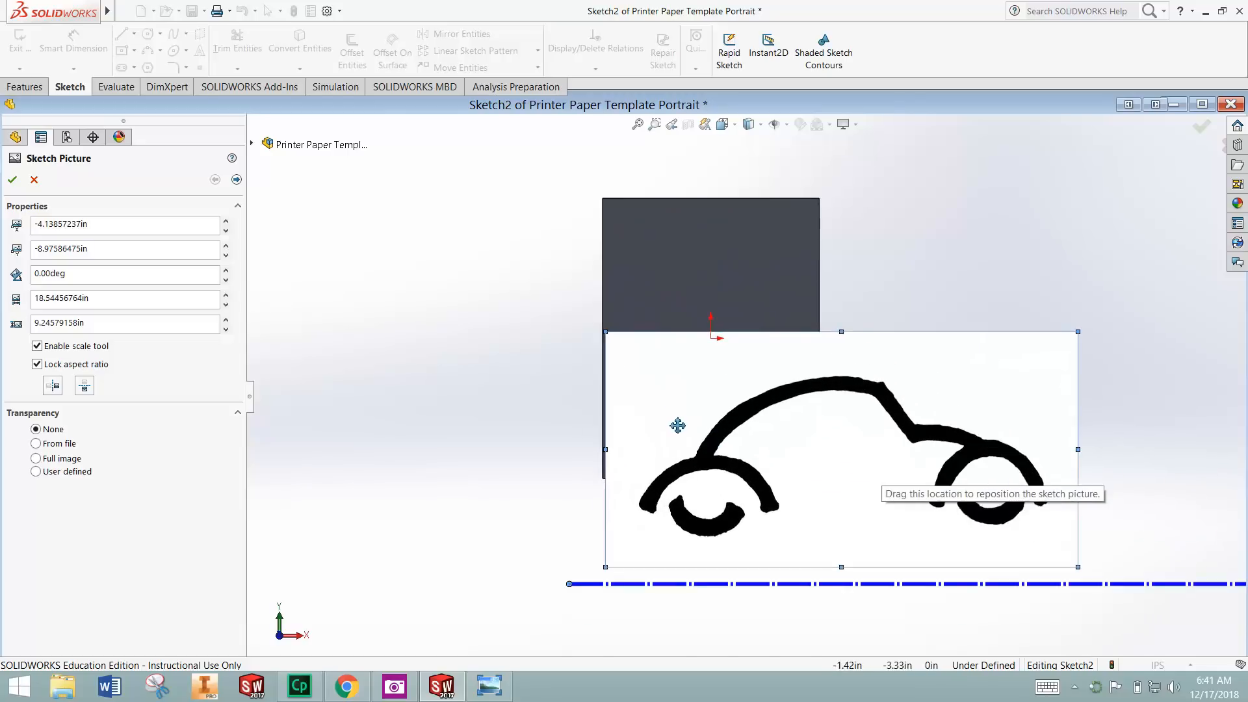
scroll(677, 425, "down", 1)
scroll(956, 357, "up", 1)
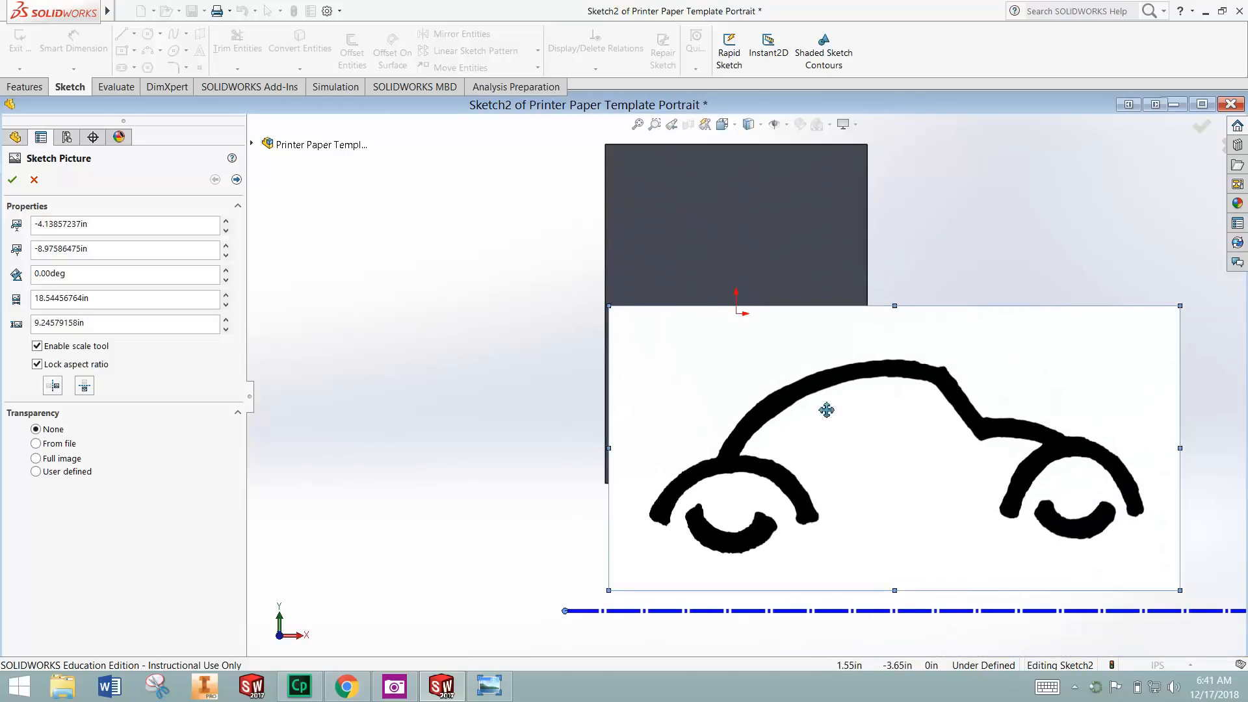
left_click_drag(1180, 306, 1037, 376)
mouse_move(786, 415)
left_mouse_down()
mouse_move(635, 499)
mouse_move(632, 531)
mouse_move(733, 407)
mouse_move(745, 354)
mouse_move(736, 370)
left_mouse_up()
scroll(709, 365, "down", 2)
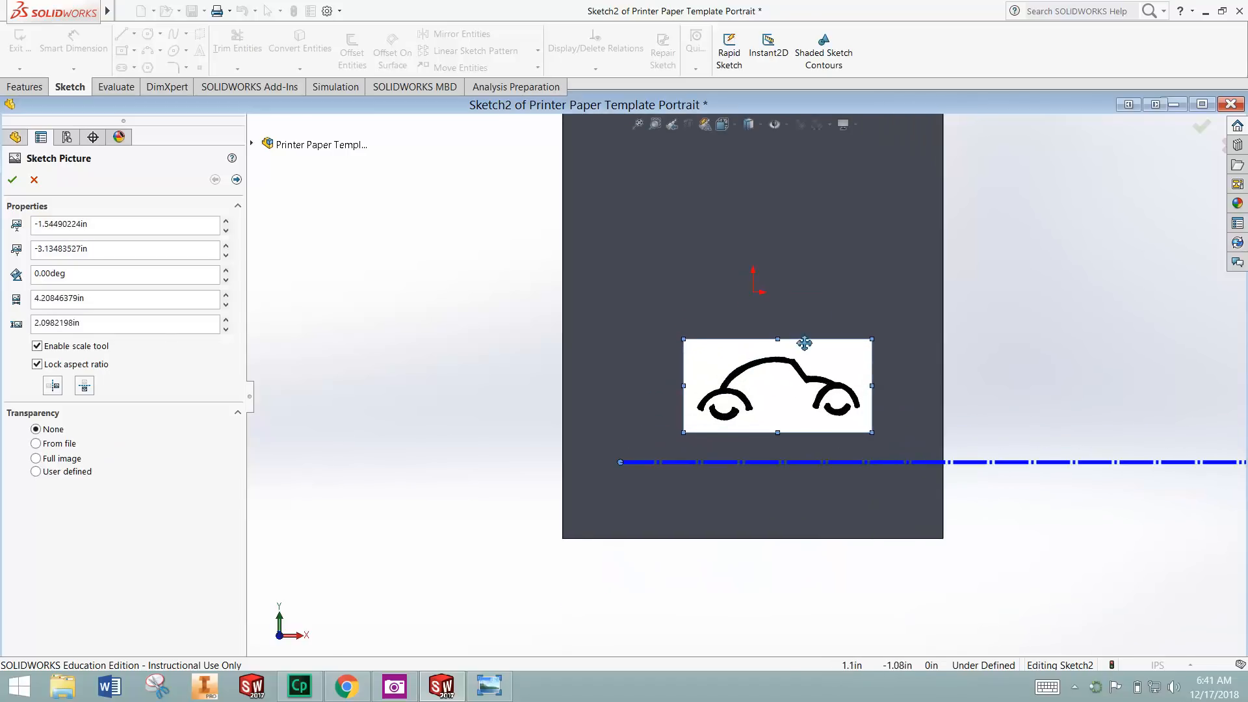
scroll(797, 361, "down", 2)
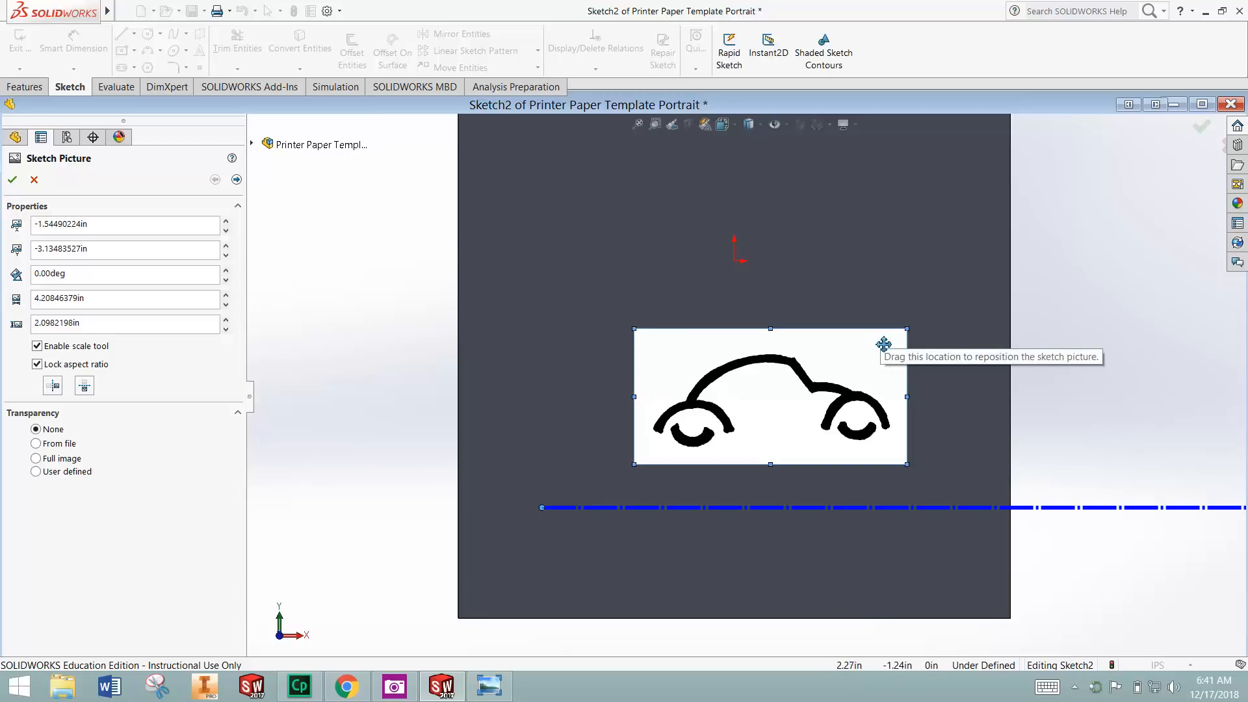
Enlarge the car picture to about 4.9 by 2.4 in and centre it across the plate's width below the origin
mouse_move(884, 345)
left_mouse_down()
mouse_move(841, 343)
mouse_move(858, 361)
left_mouse_up()
left_click_drag(785, 408, 779, 390)
left_click_drag(877, 325, 919, 299)
left_click_drag(858, 380, 829, 395)
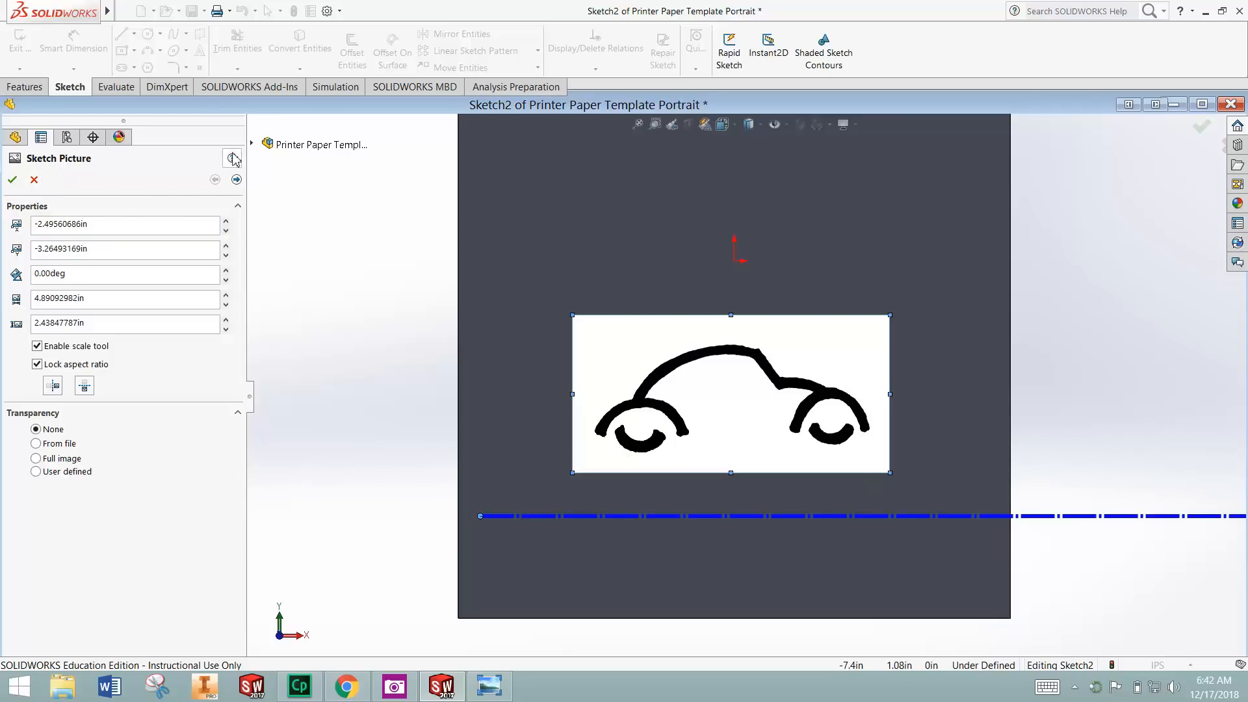
Proceed from the car picture's size and position properties to its trace settings
key("ctrl")
key("ctrl")
key("ctrl")
key("ctrl")
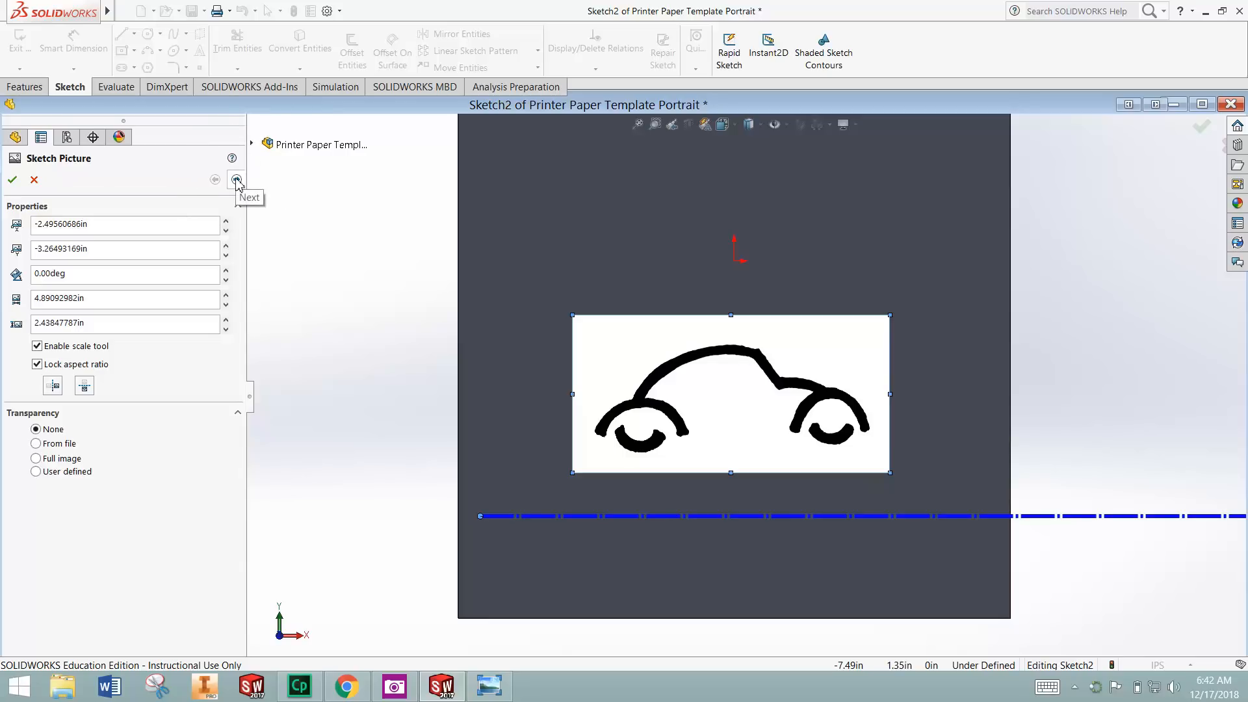
key("ctrl")
key("ctrl")
key("f")
scroll(778, 387, "down", 2)
scroll(806, 373, "down", 1)
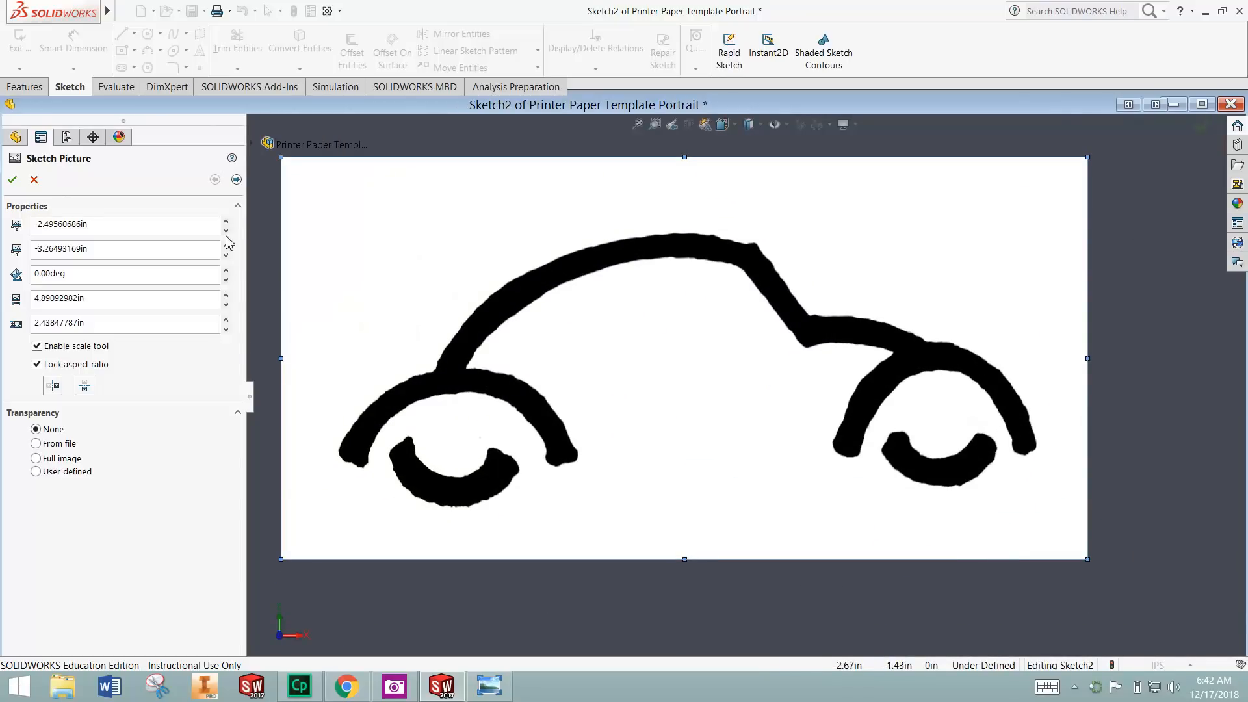
left_click(236, 181)
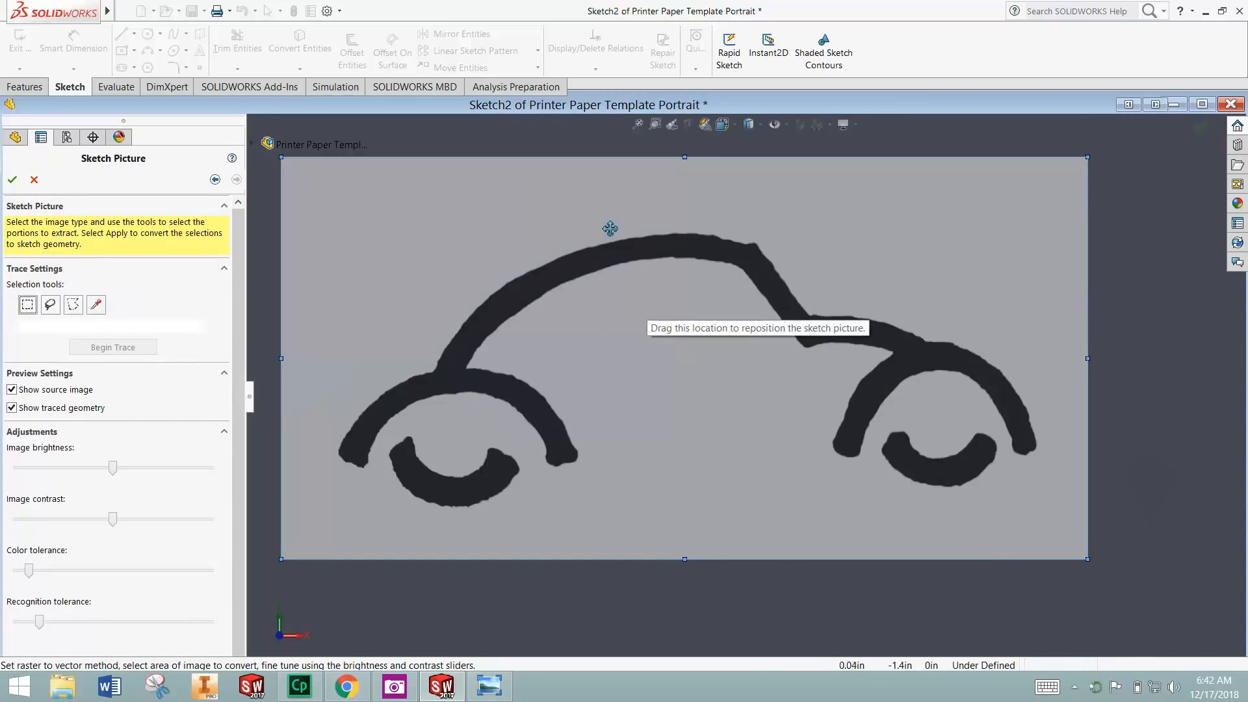
Enclose the whole car drawing in a rectangular trace selection and trace its outlines
left_click(29, 309)
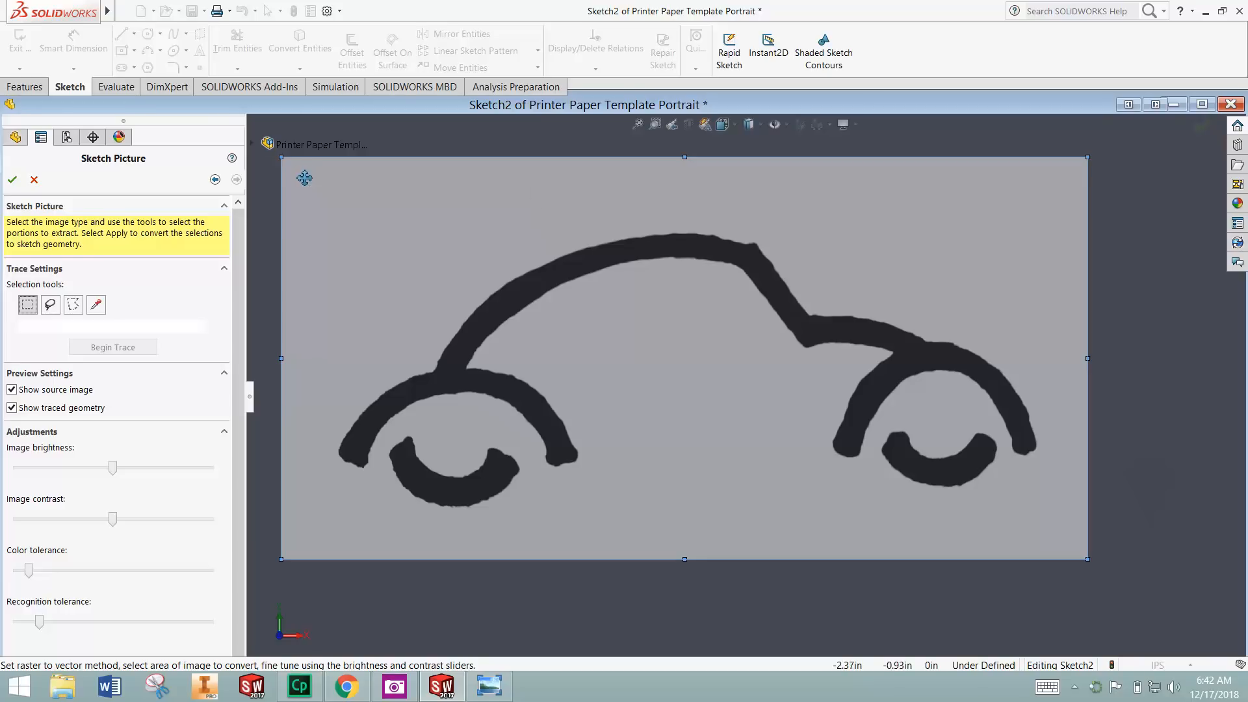
mouse_move(428, 317)
left_mouse_down()
mouse_move(819, 491)
mouse_move(956, 535)
mouse_move(1058, 533)
left_mouse_up()
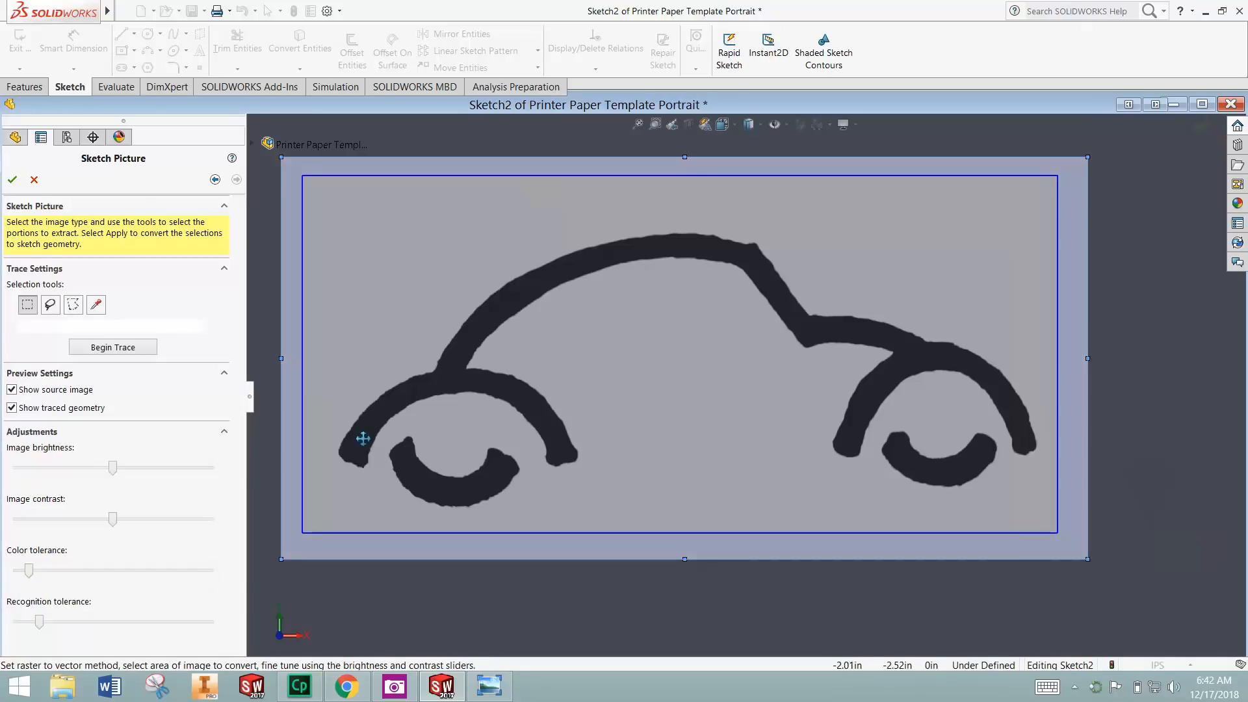
left_click(143, 351)
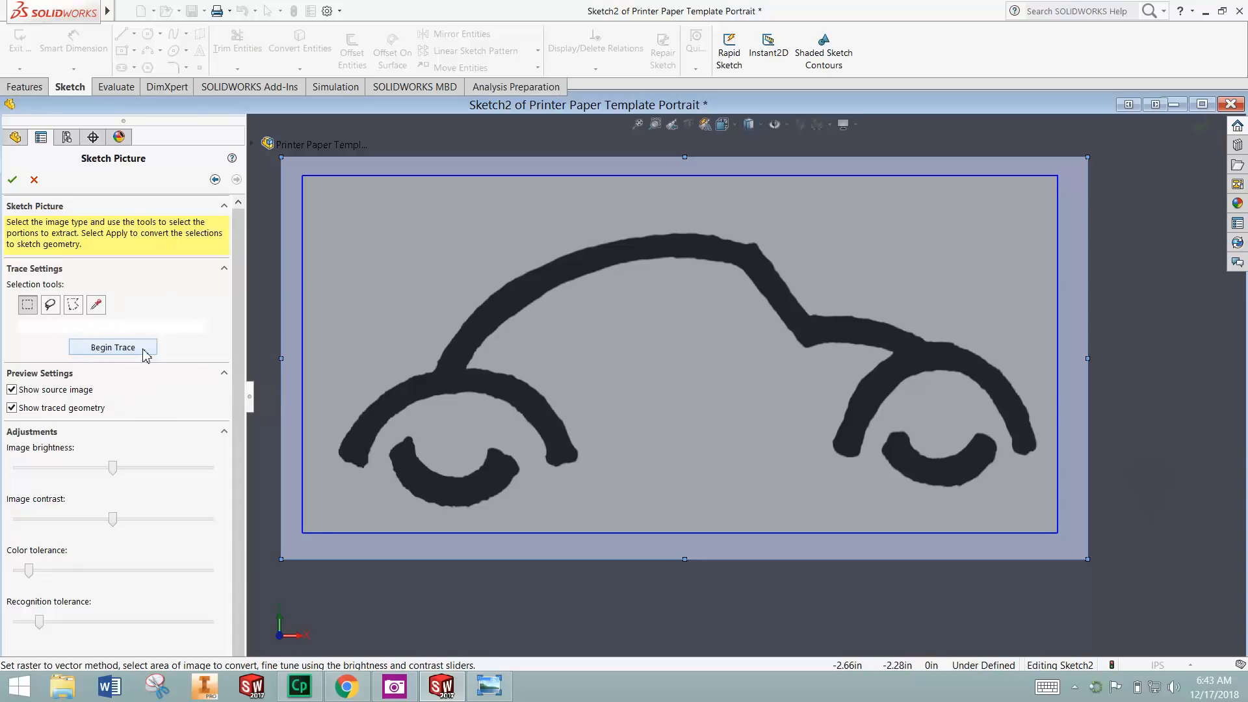
left_click(152, 351)
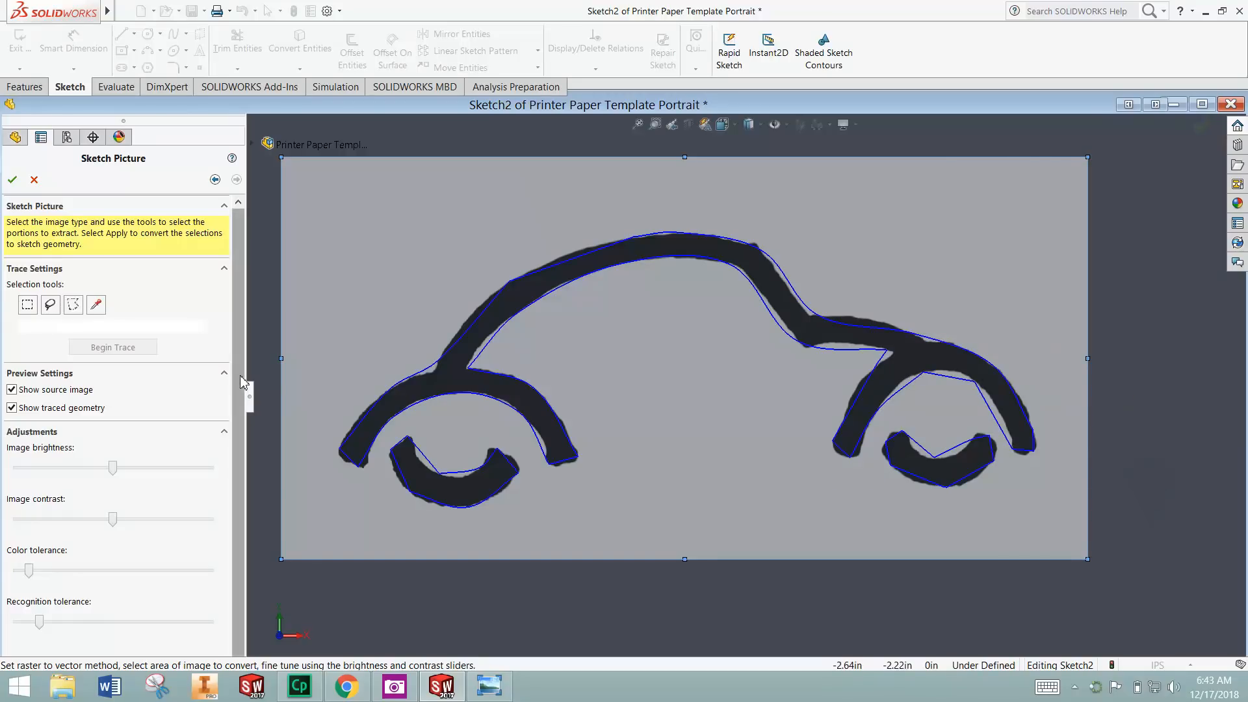
Raise the trace's image brightness and contrast, set color and recognition tolerance low, and accept the traced sketch picture
left_click_drag(240, 291, 236, 372)
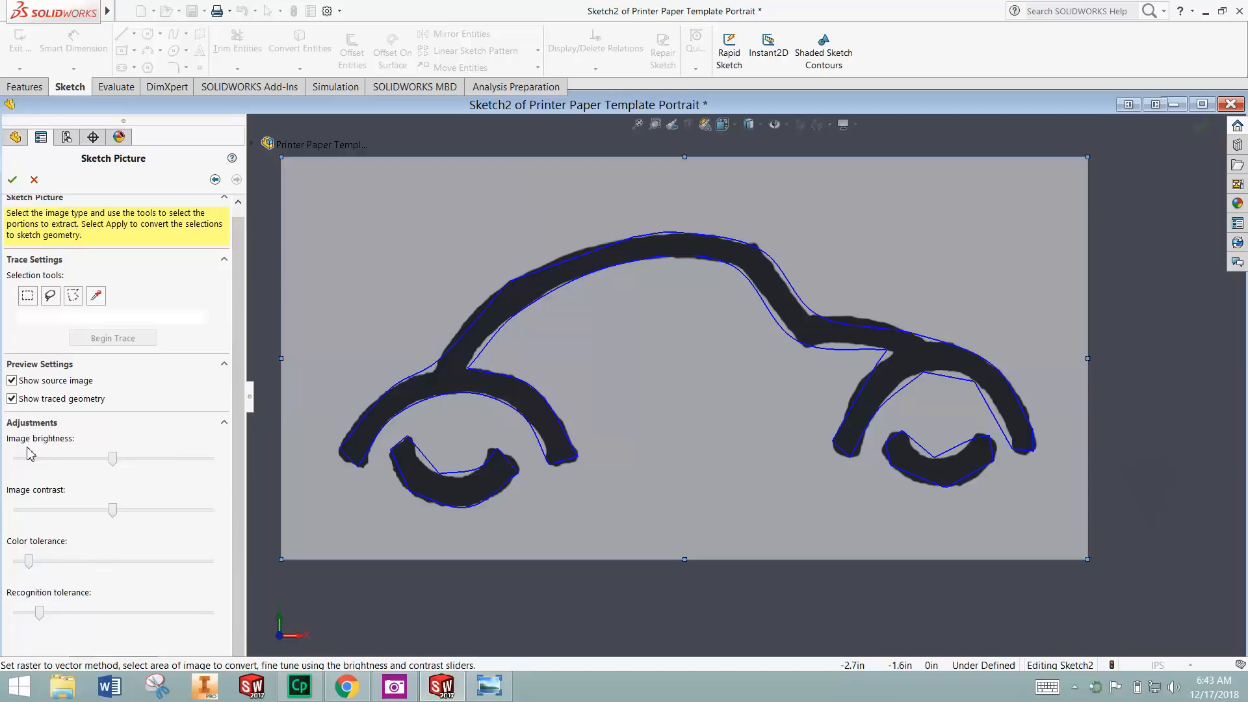
mouse_move(30, 560)
left_mouse_down()
mouse_move(184, 563)
mouse_move(167, 572)
mouse_move(109, 573)
mouse_move(102, 550)
mouse_move(178, 513)
left_mouse_up()
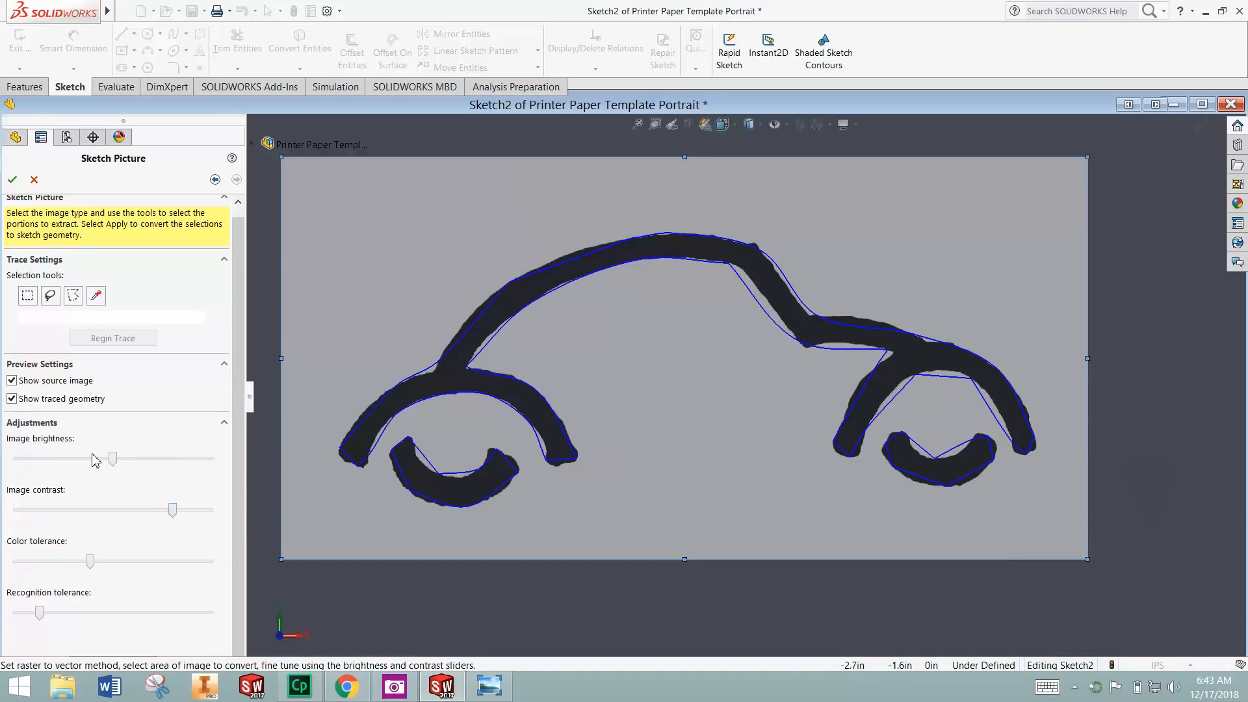
left_click_drag(169, 466, 192, 460)
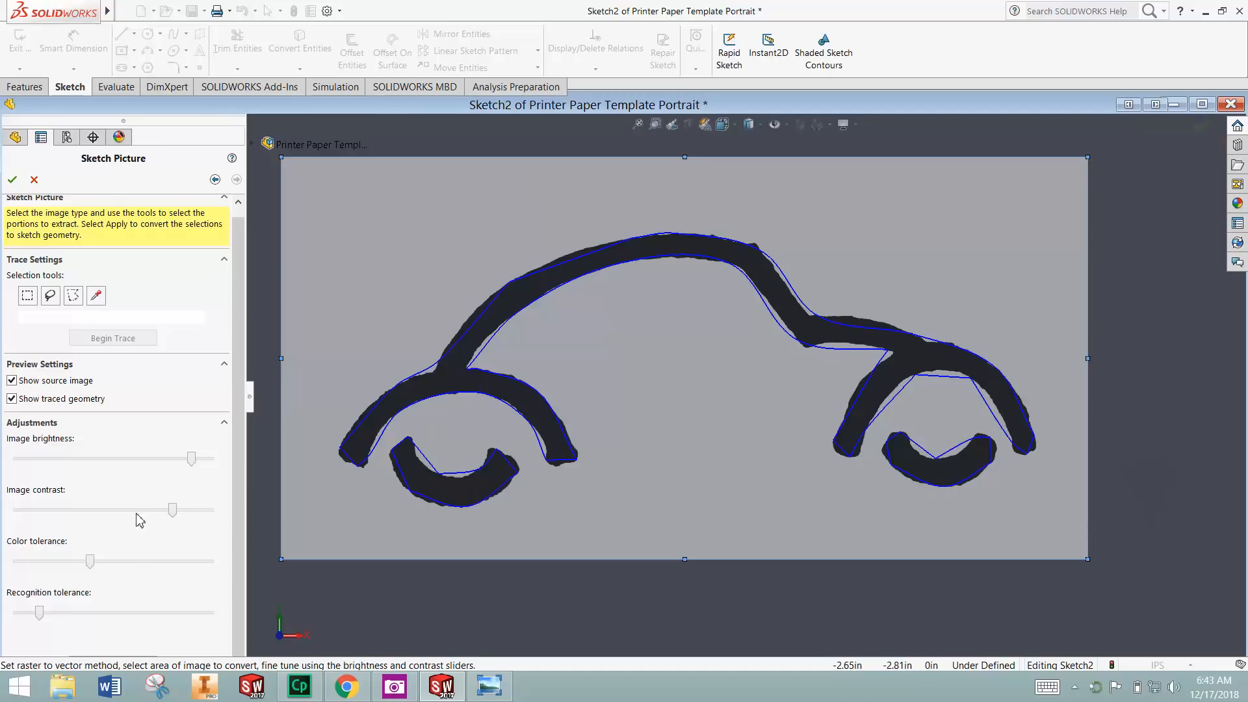
left_click_drag(44, 615, 130, 615)
left_click_drag(89, 561, 37, 559)
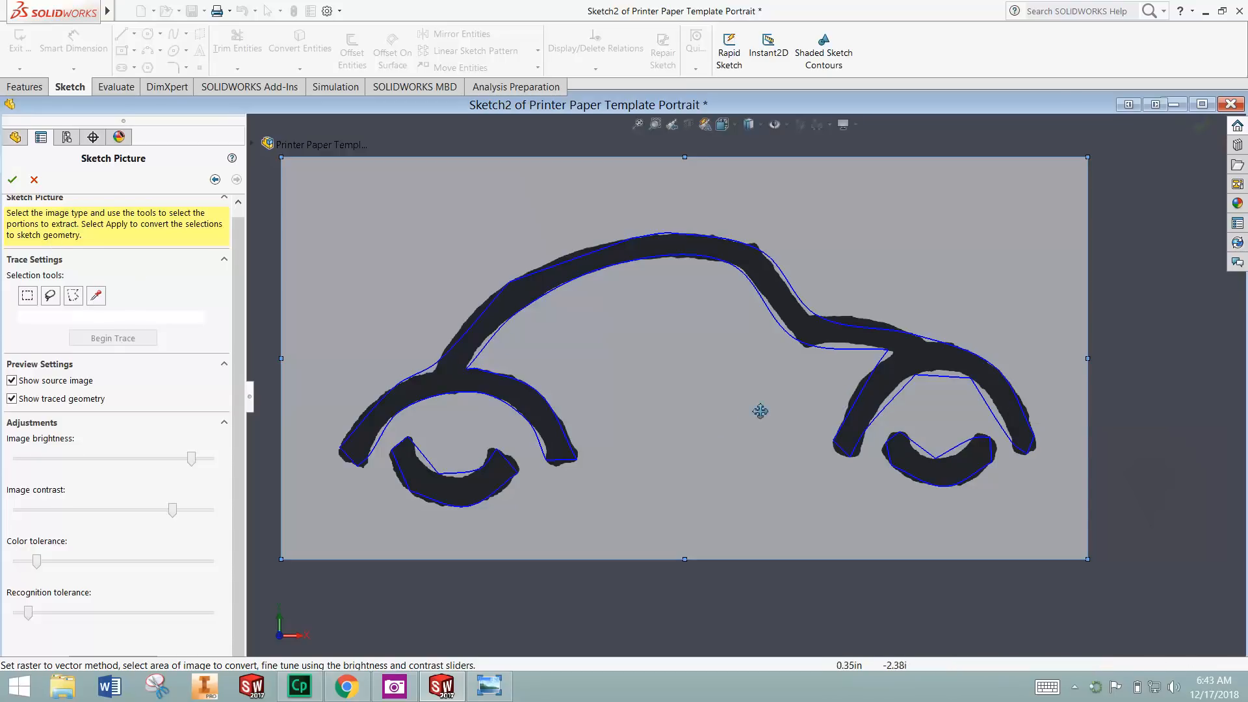
left_click(13, 182)
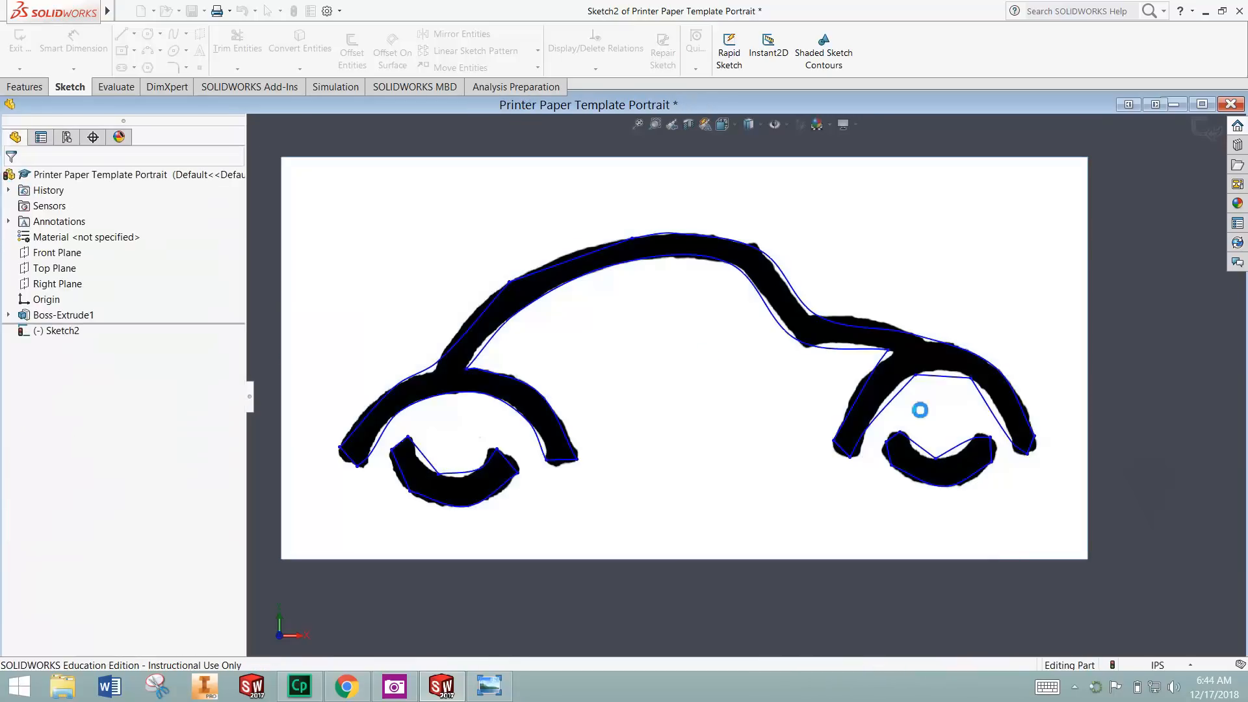
Deselect the finished sketch and suppress the car sketch picture, leaving only the traced outlines
scroll(751, 416, "up", 2)
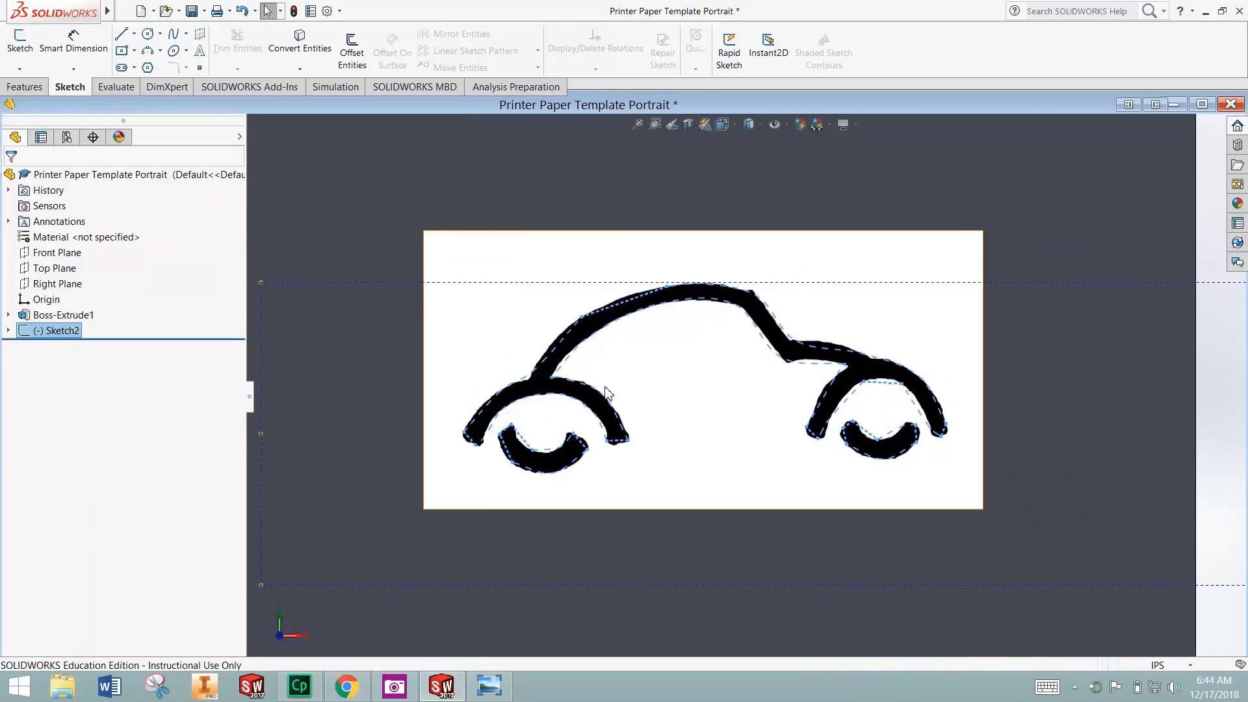
key("Escape")
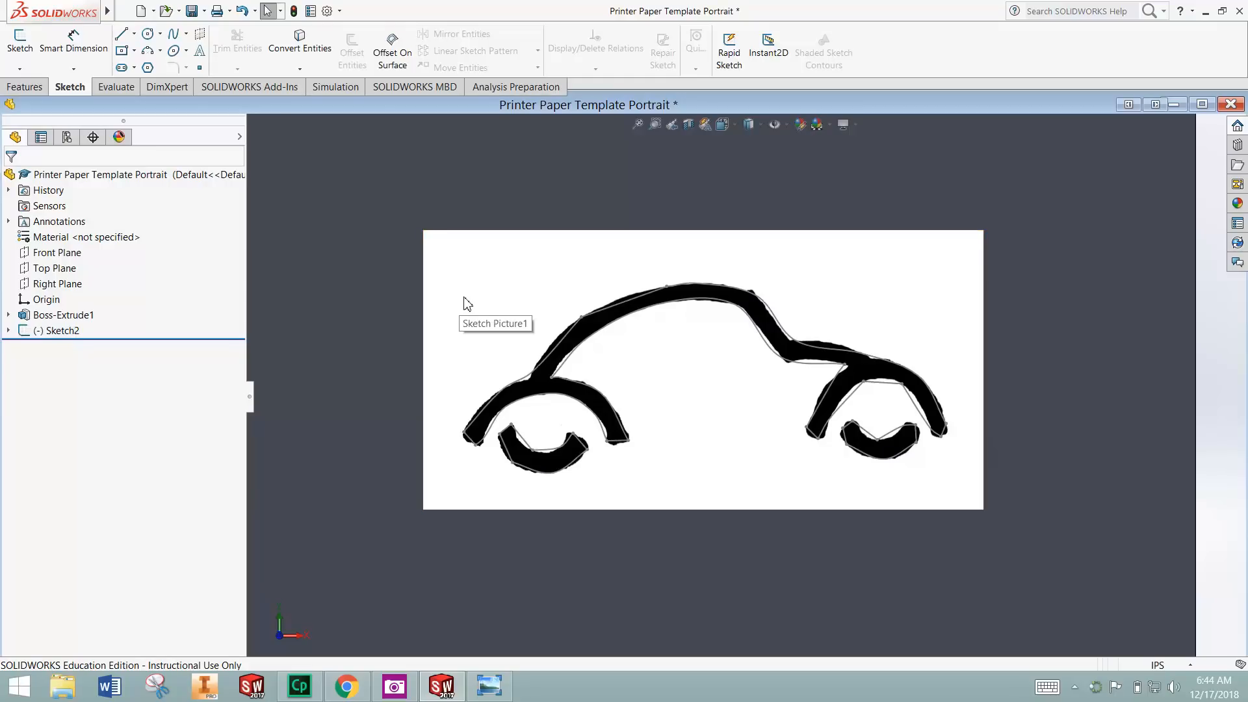
right_click(479, 303)
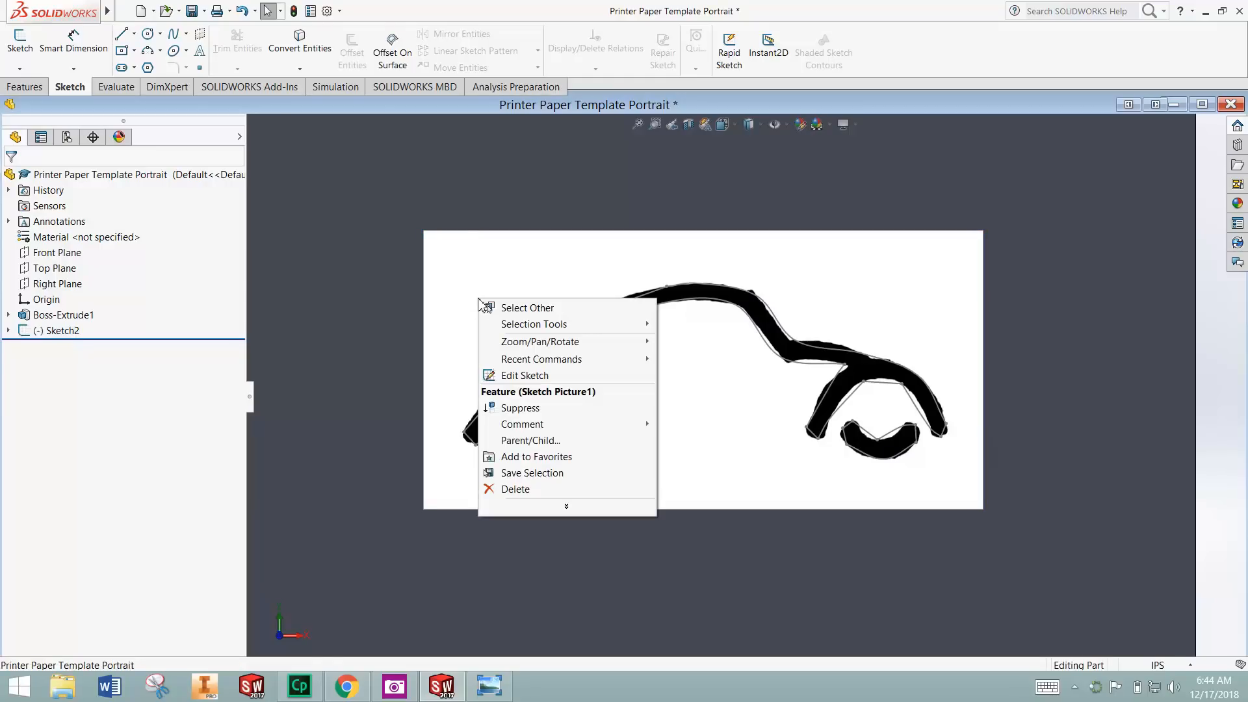
left_click(566, 408)
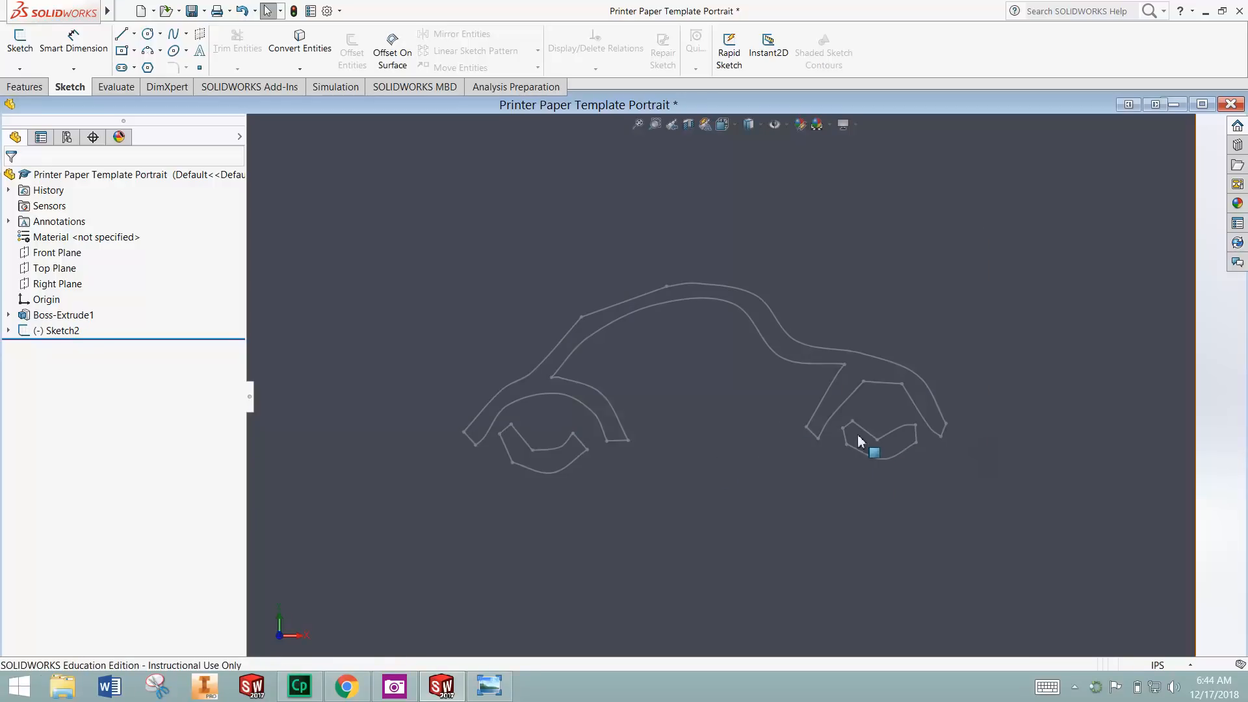
Open the sketch with the traced car outlines for editing
scroll(861, 438, "down", 2)
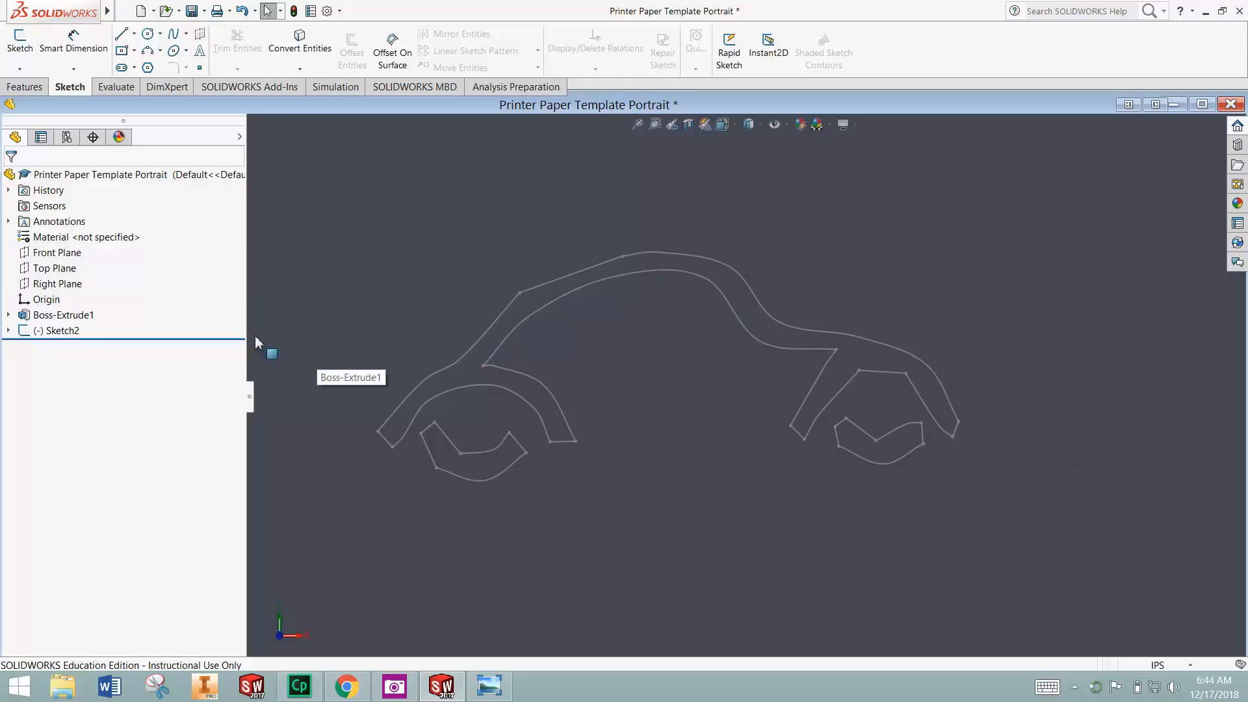
right_click(70, 338)
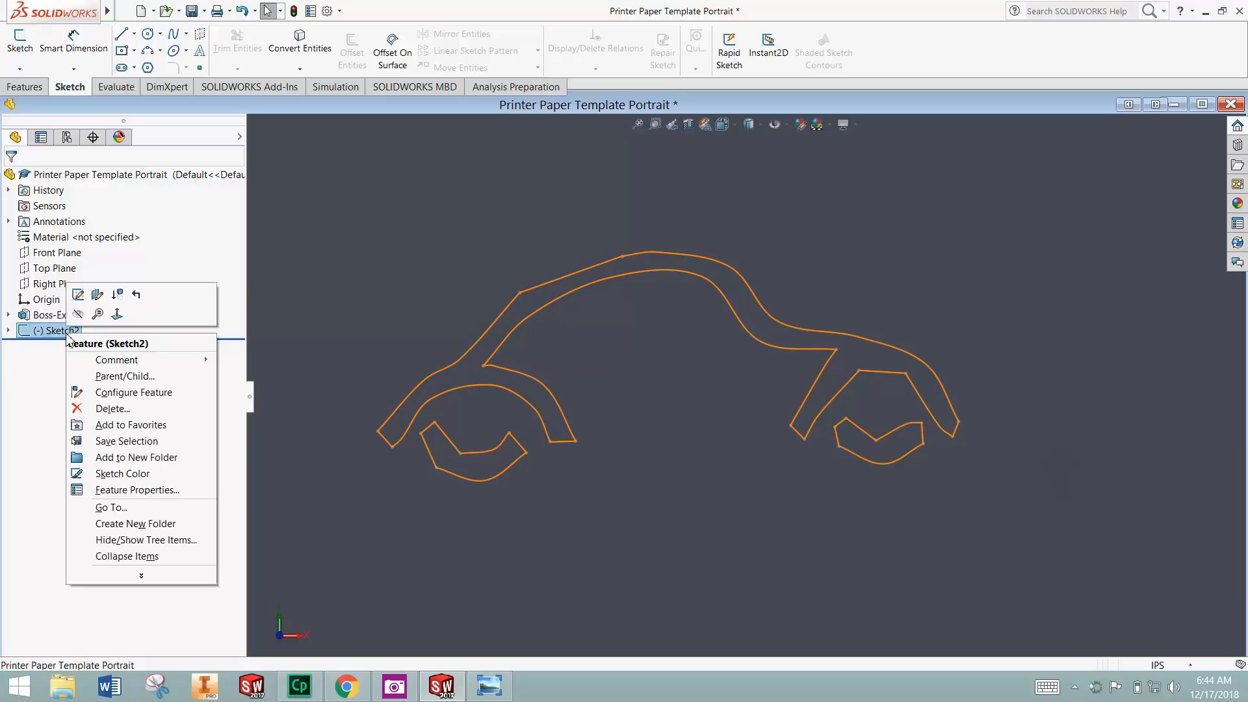
left_click(78, 296)
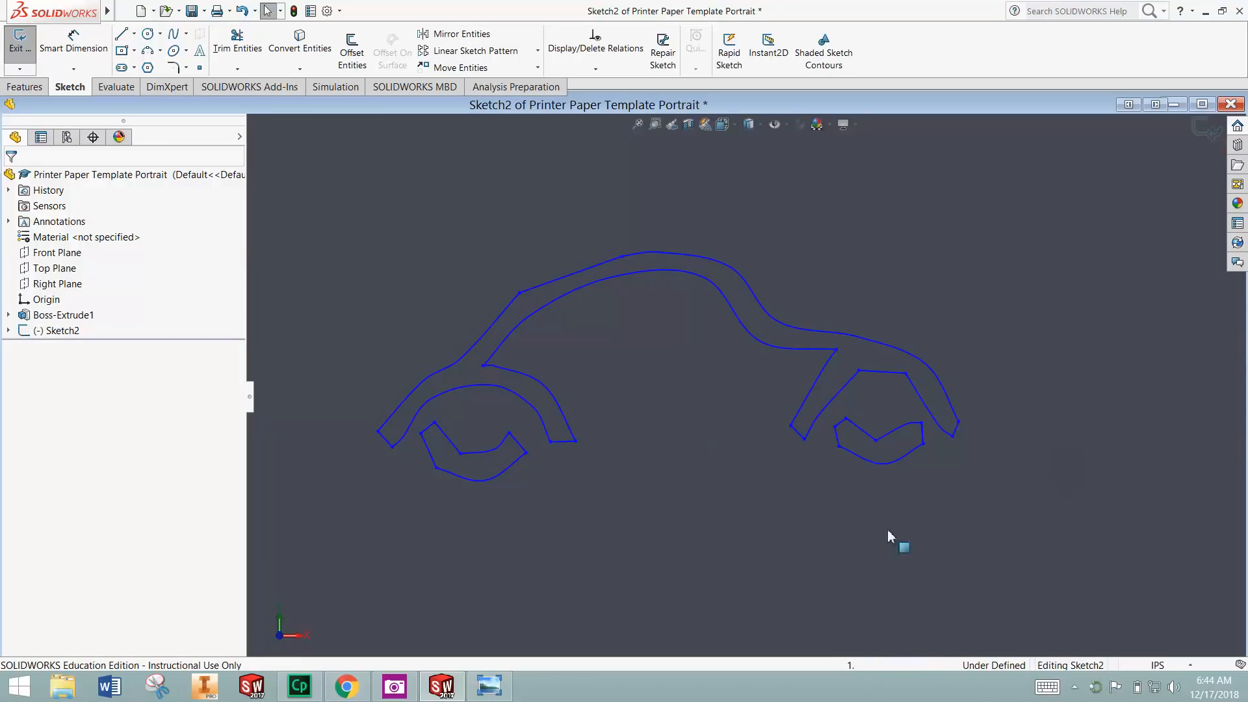
Delete the traced outline of the right wheel, including its leftover segments
left_click_drag(932, 481, 859, 431)
scroll(903, 471, "down", 2)
scroll(903, 478, "down", 1)
key("Delete")
left_click_drag(778, 386, 759, 358)
key("Delete")
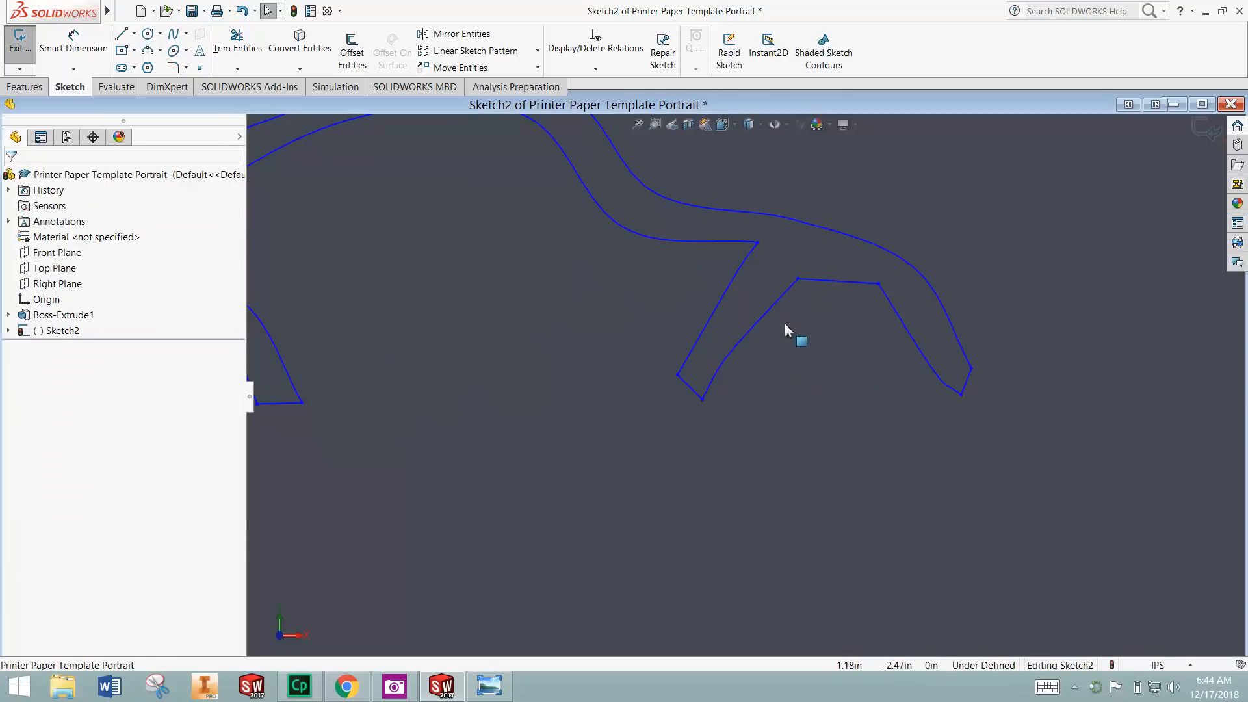
Delete the three segments forming the inner edge of the right fender's wheel arch
left_click(773, 310)
key("Delete")
left_click(847, 289)
key("Delete")
left_click(910, 339)
key("Delete")
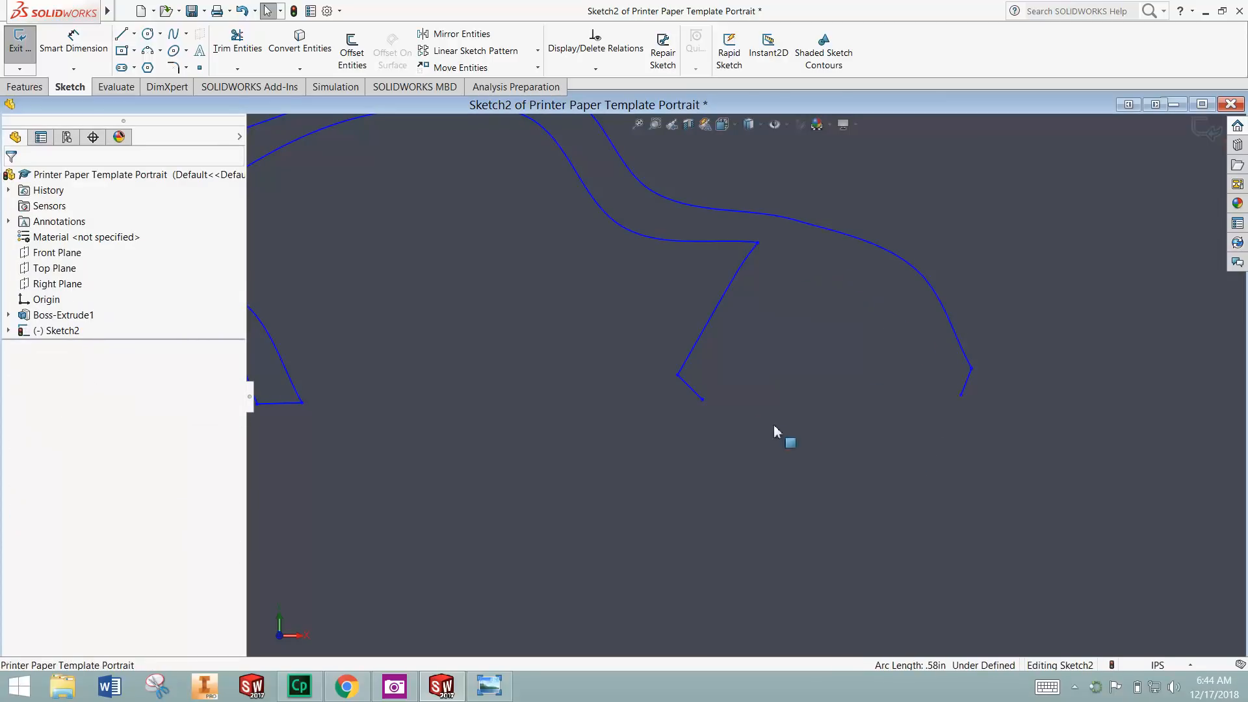
Delete the whole traced outline of the left wheel
scroll(610, 383, "up", 5)
scroll(450, 426, "down", 3)
left_click_drag(605, 454, 444, 327)
key("Delete")
Draw a three-point arc of about 0.54 in radius bulging upward between the right fender's two open ends
scroll(748, 383, "up", 1)
scroll(977, 329, "up", 3)
scroll(1093, 381, "down", 5)
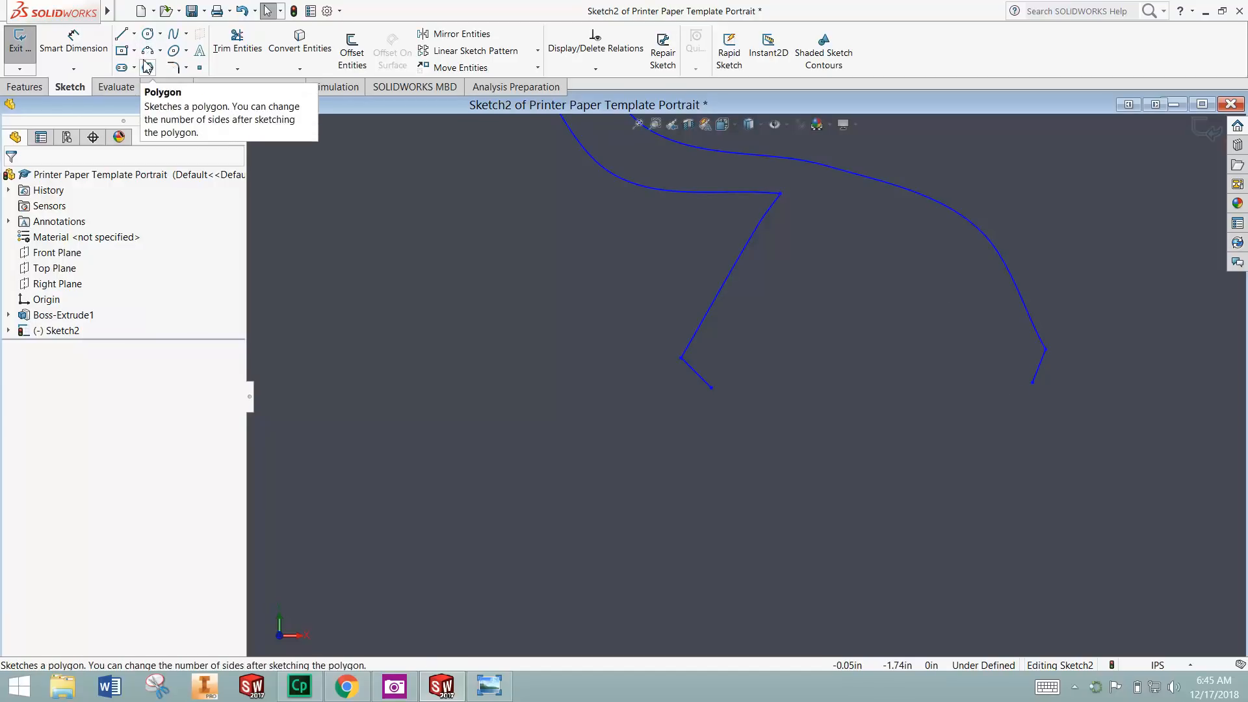
key("ctrl")
key("ctrl")
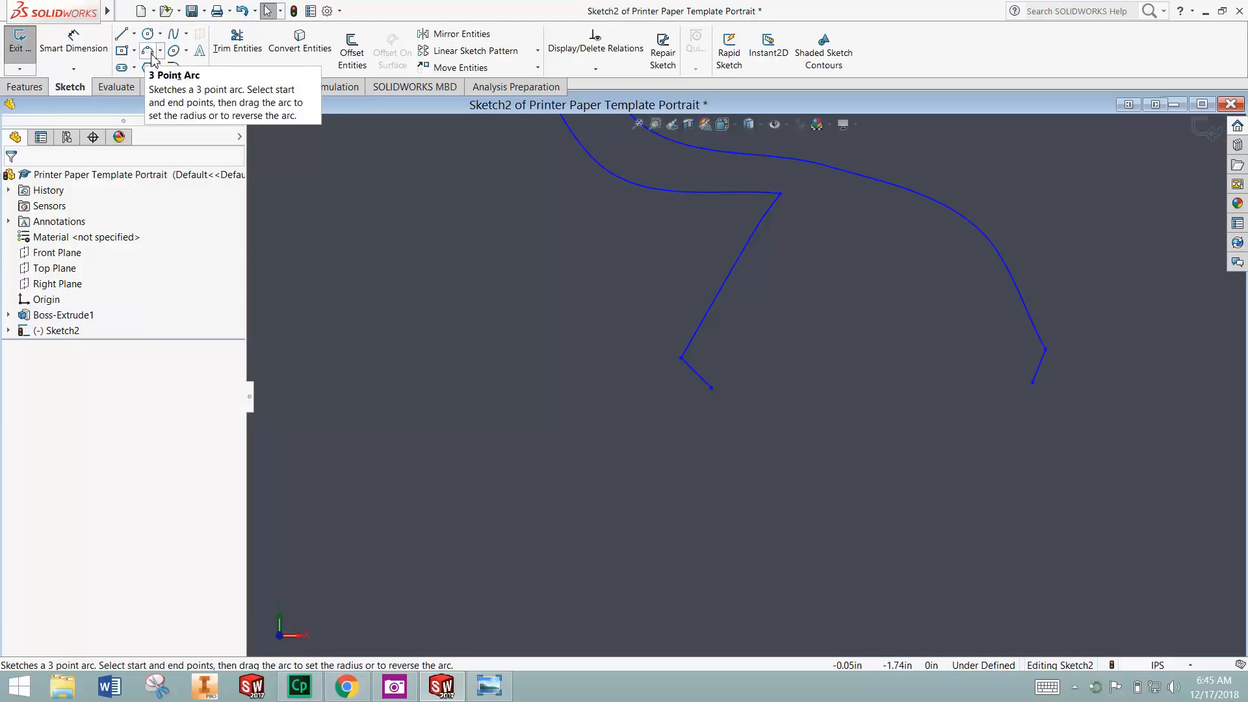
left_click(152, 56)
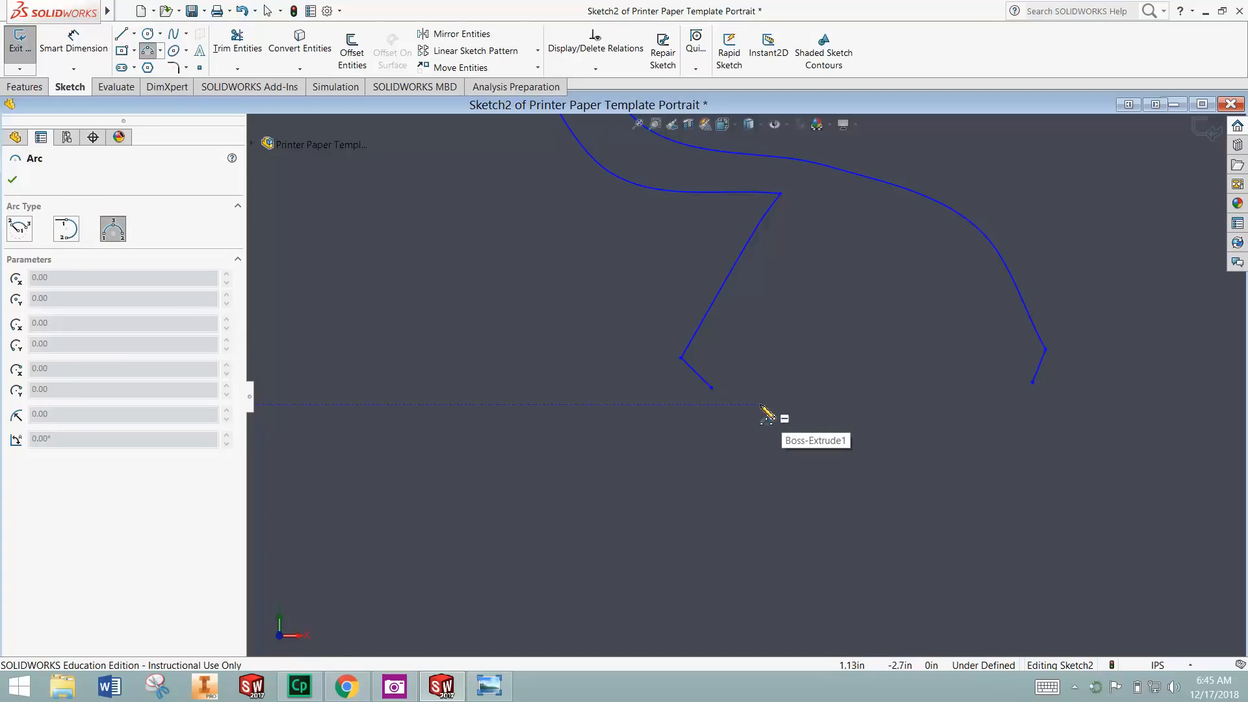
left_click(711, 388)
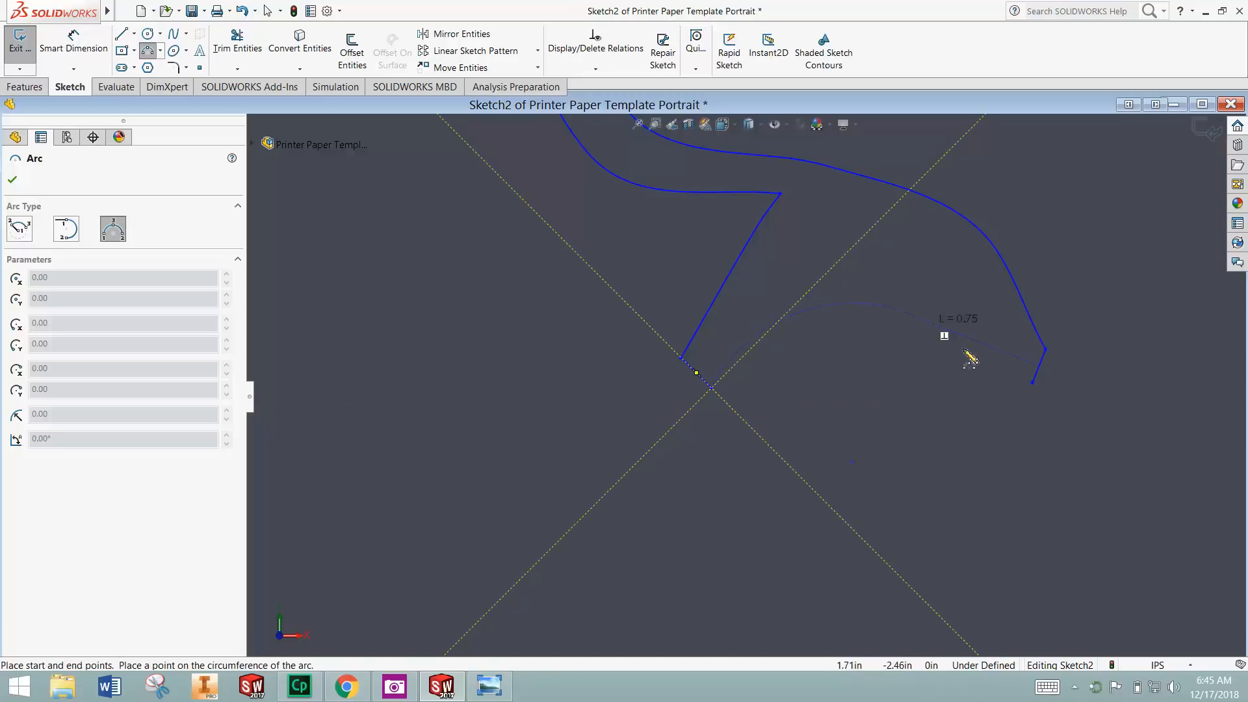
left_click(1033, 383)
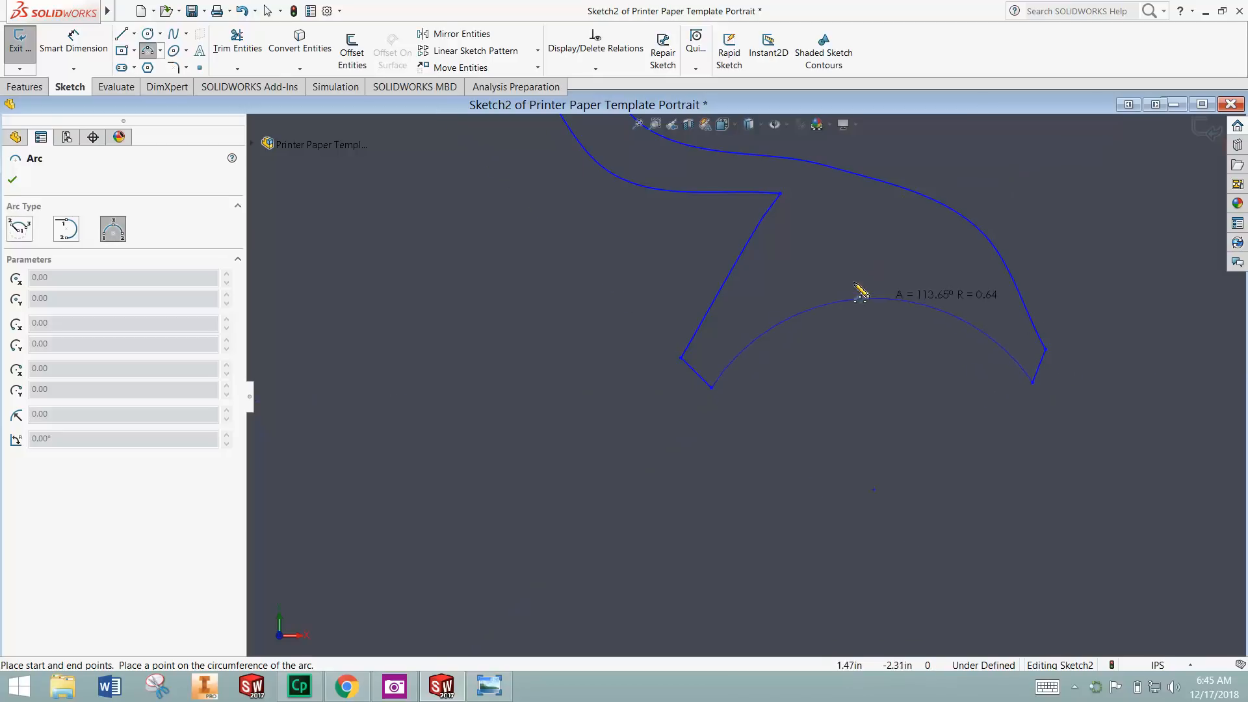
left_click(824, 264)
key("z")
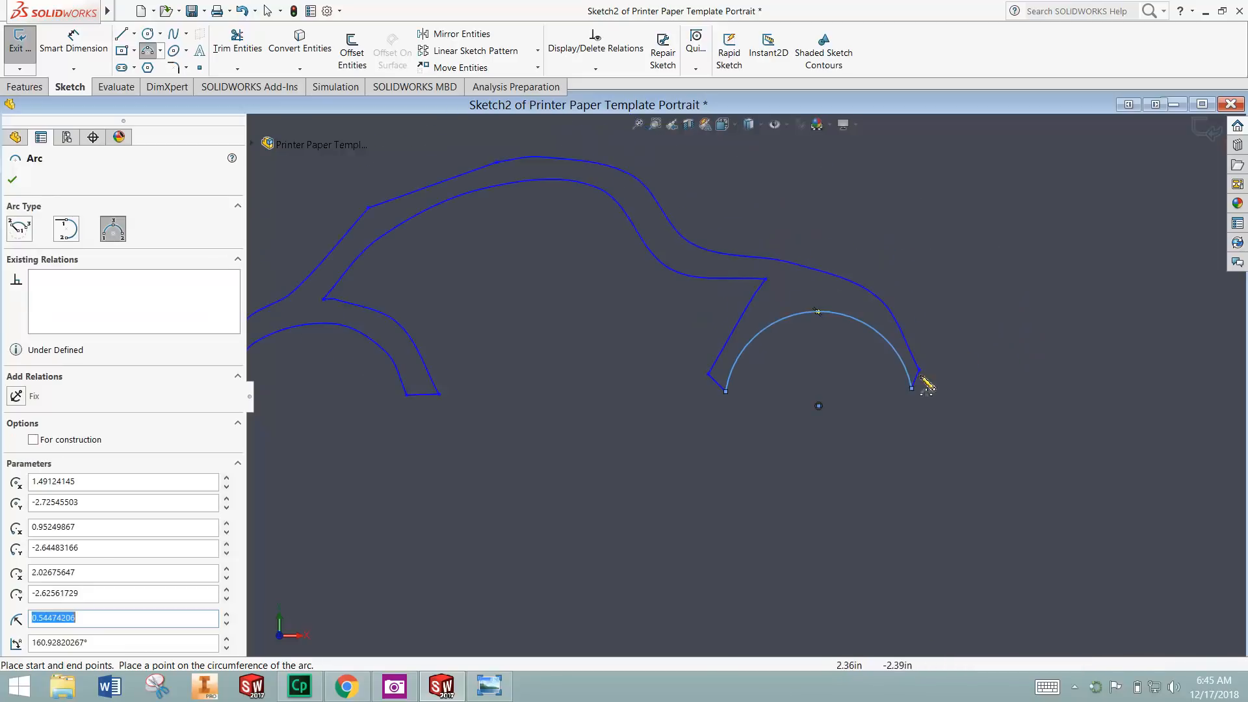
key("Escape")
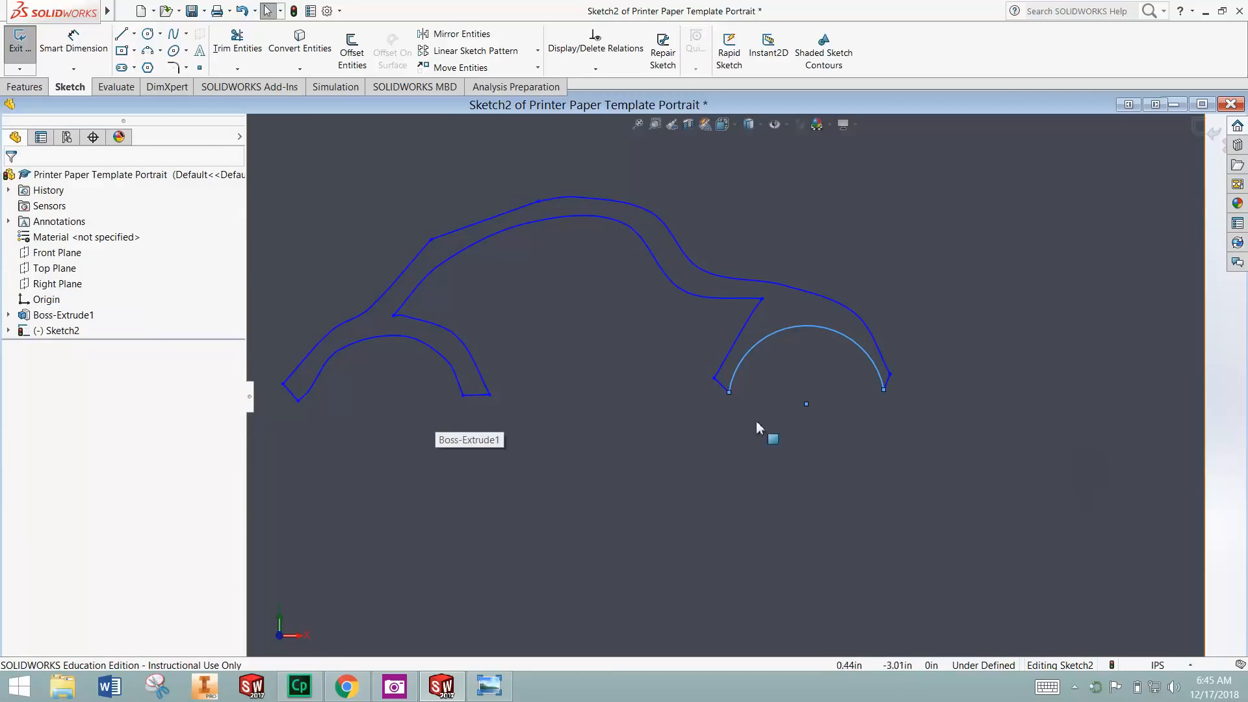
Sketch a downward-bulging three-point arc of about 0.47 in radius below the left wheel arch
scroll(757, 422, "up", 2)
scroll(417, 407, "down", 2)
scroll(803, 362, "down", 1)
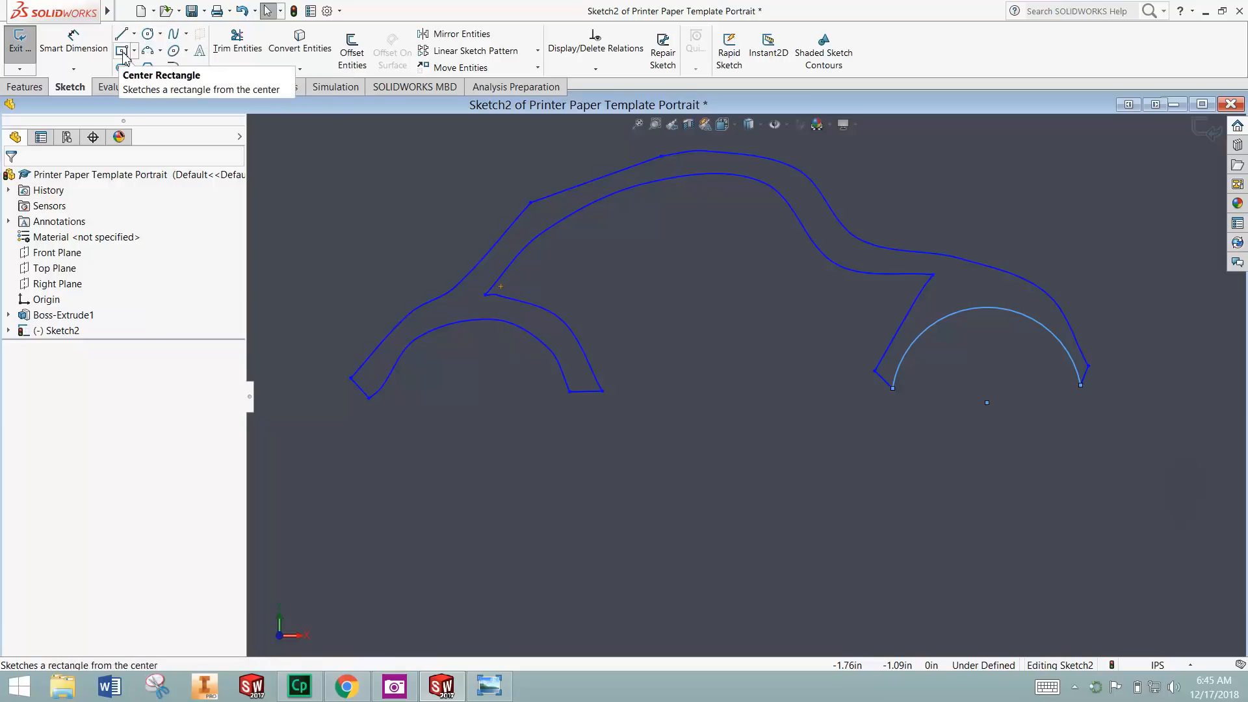
left_click(149, 56)
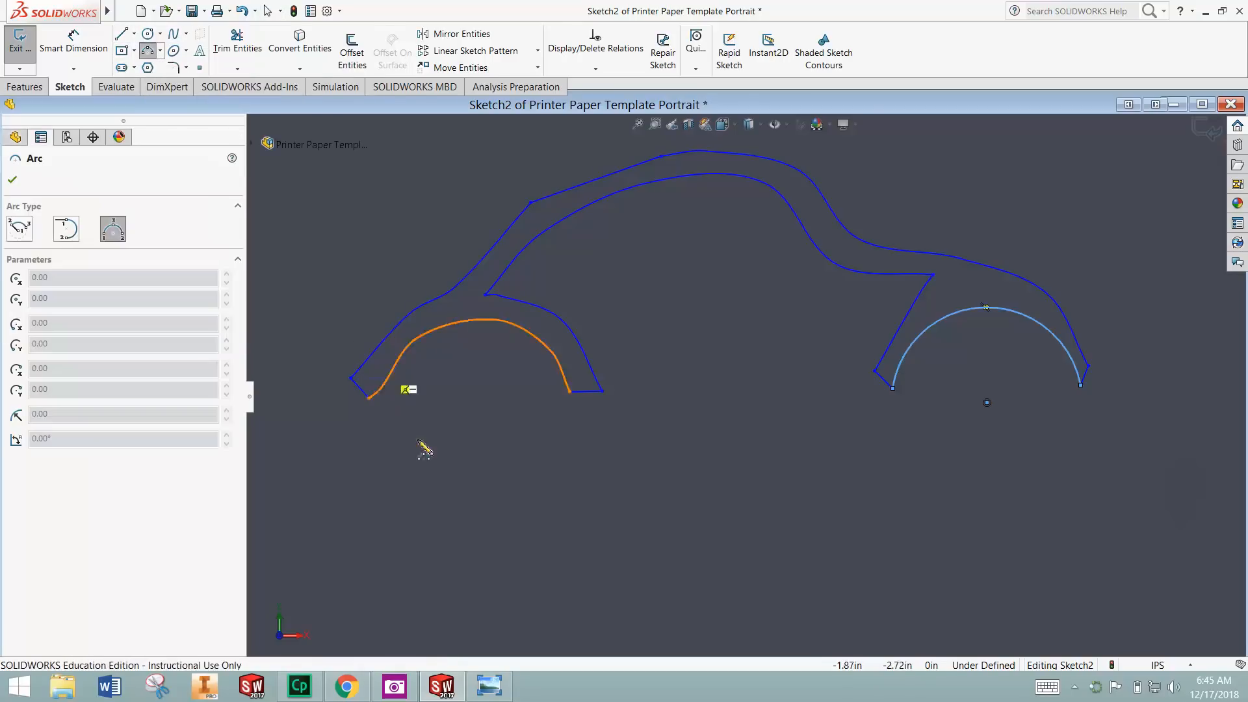
left_click(404, 398)
left_click(538, 399)
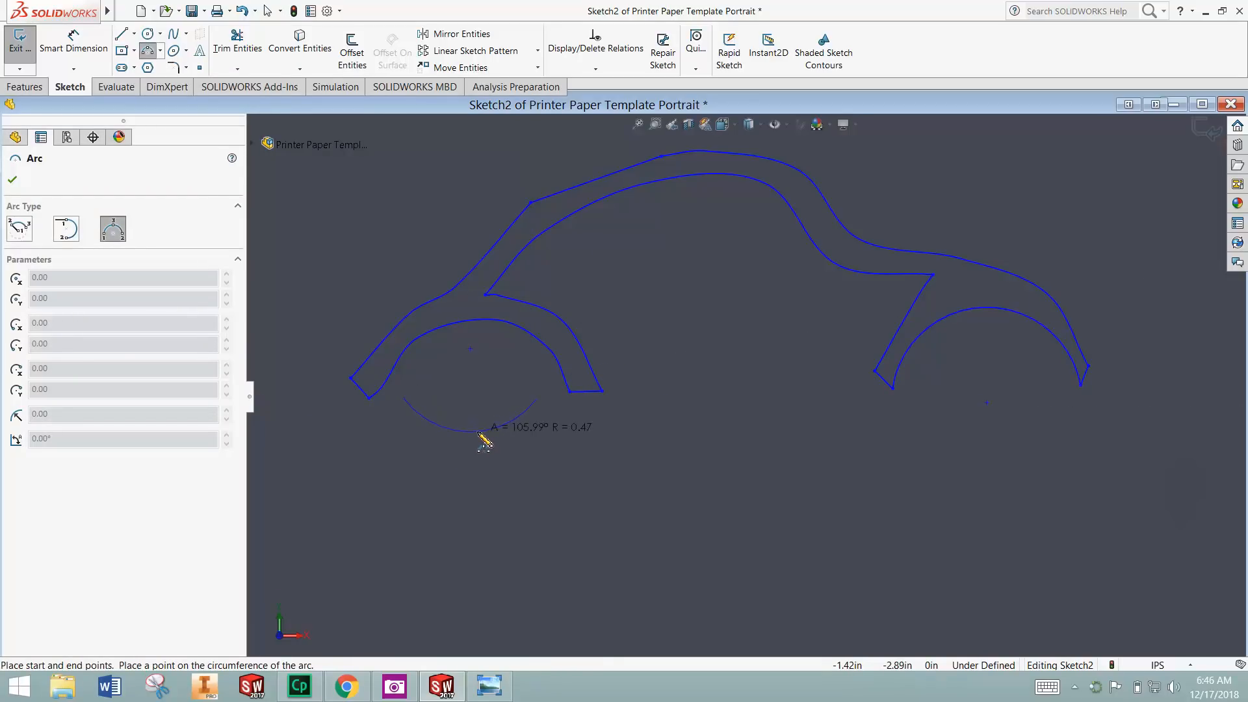
left_click(480, 434)
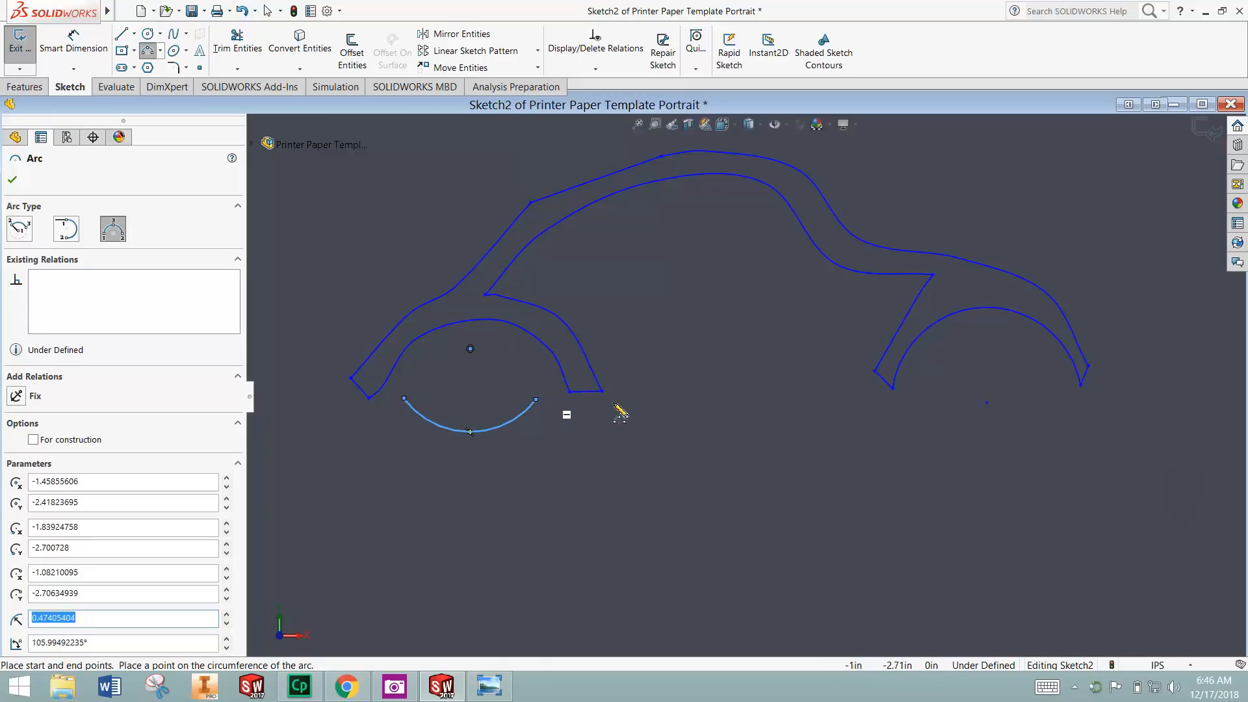
Sketch a downward-bulging three-point arc of about 0.45 in radius below the right wheel arch
left_click(927, 403)
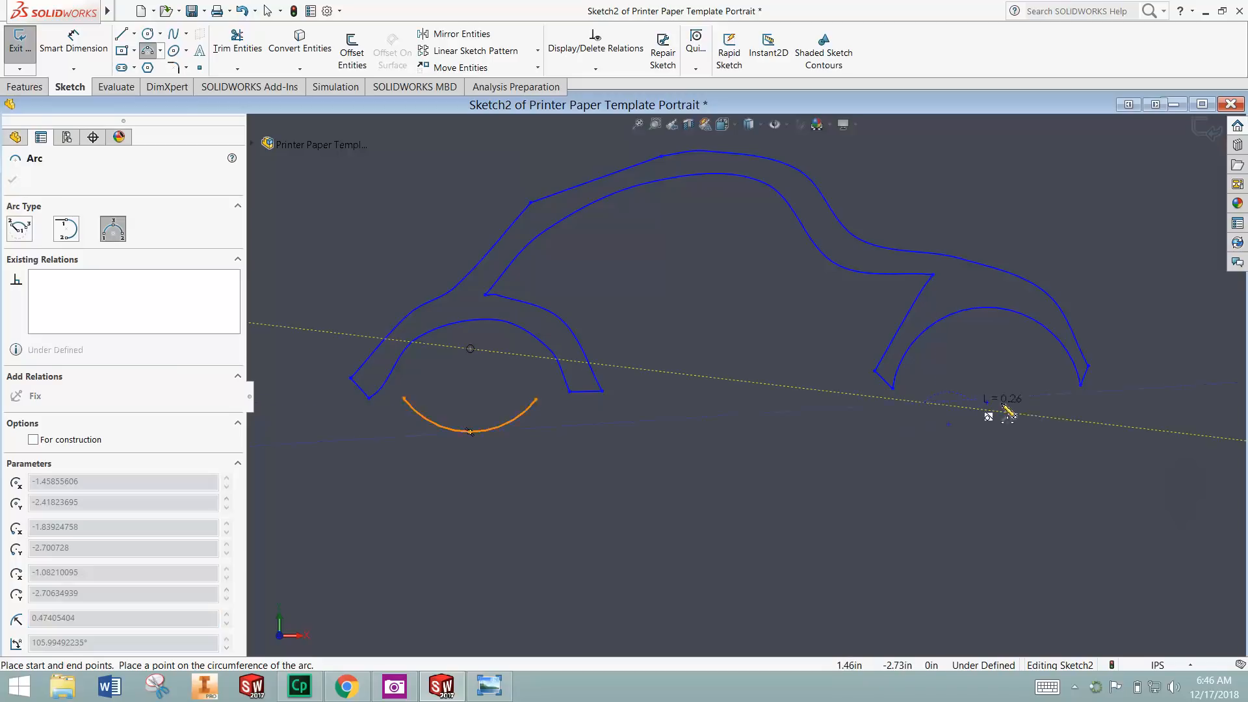
left_click(1055, 403)
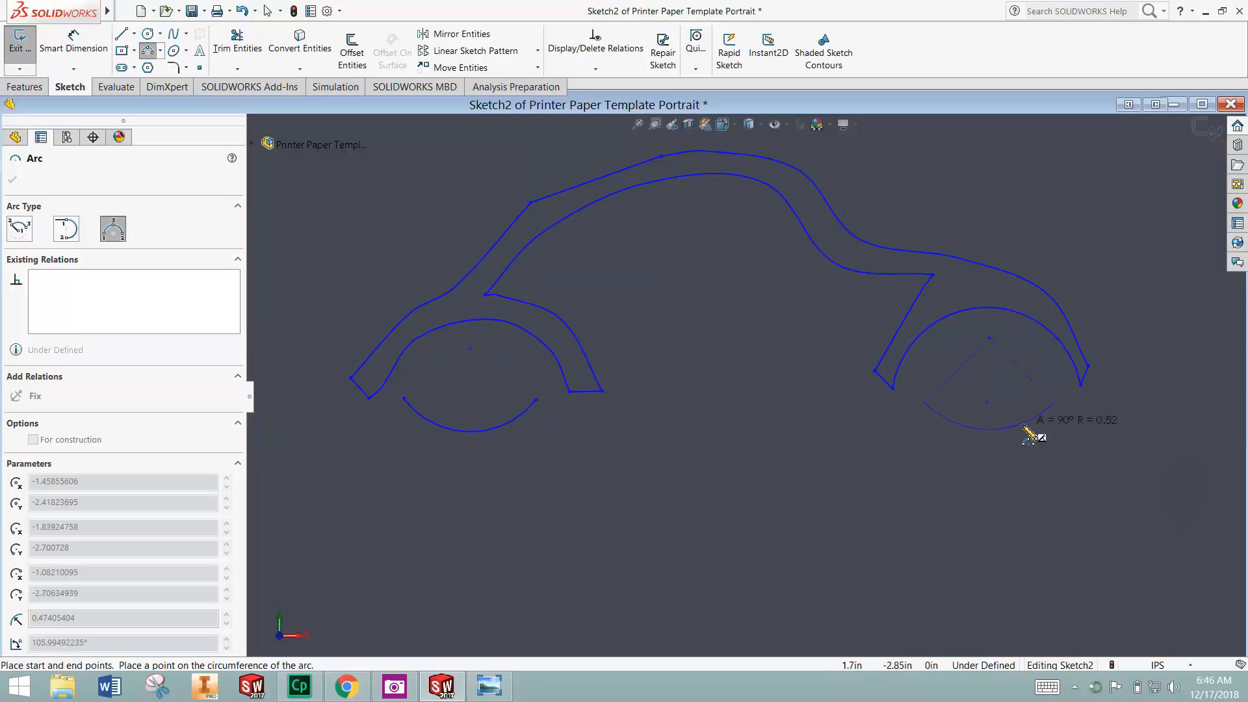
left_click(1031, 434)
key("Escape")
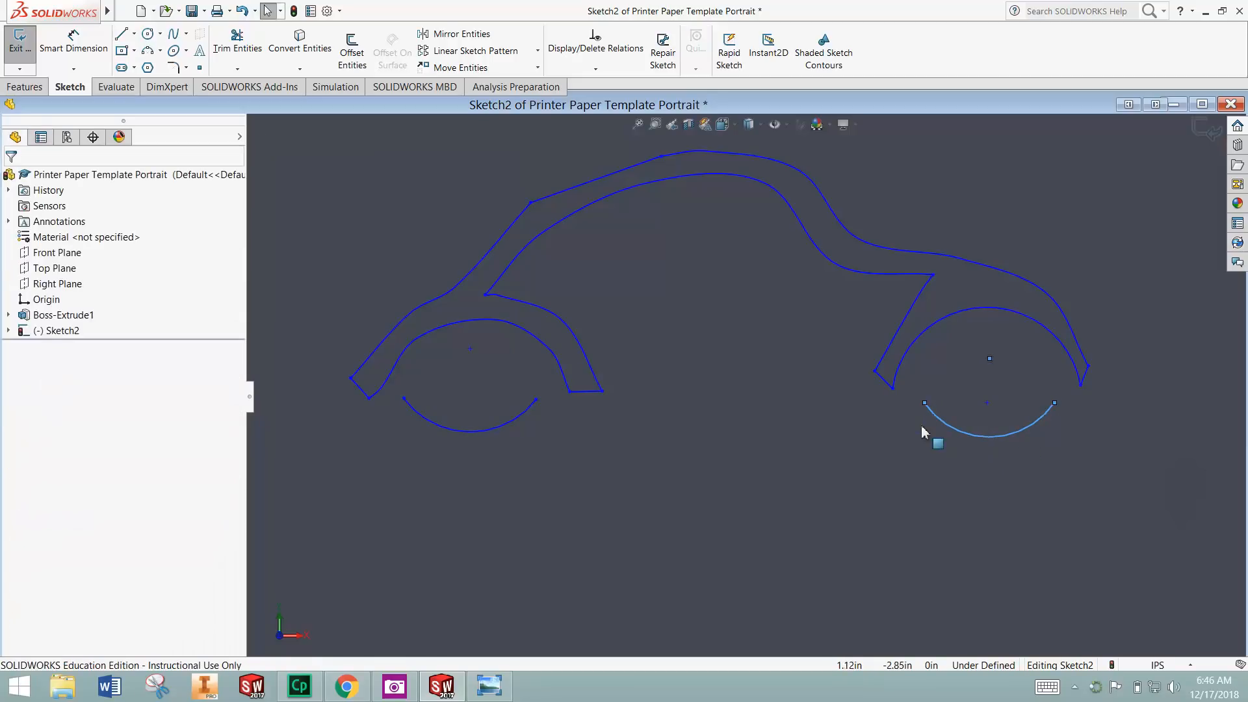
Offset the right wheel's lower arc outward by 0.10 in with a dimension added
scroll(910, 423, "down", 2)
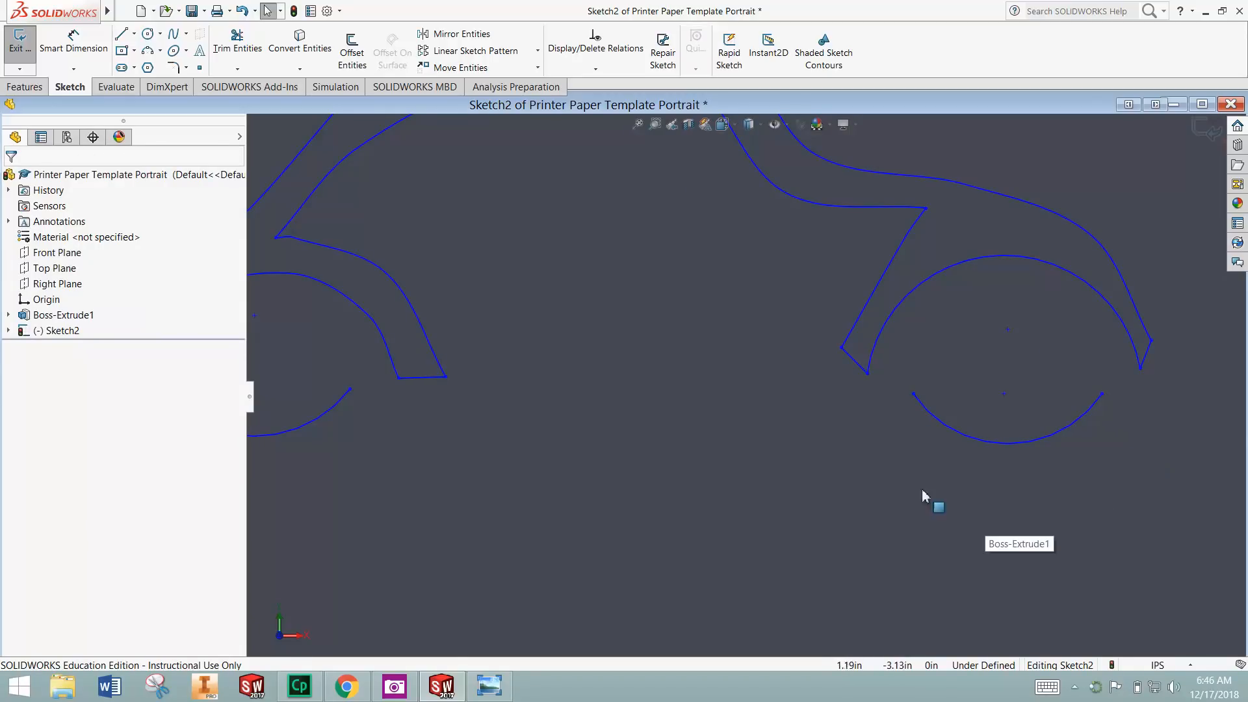
key("z")
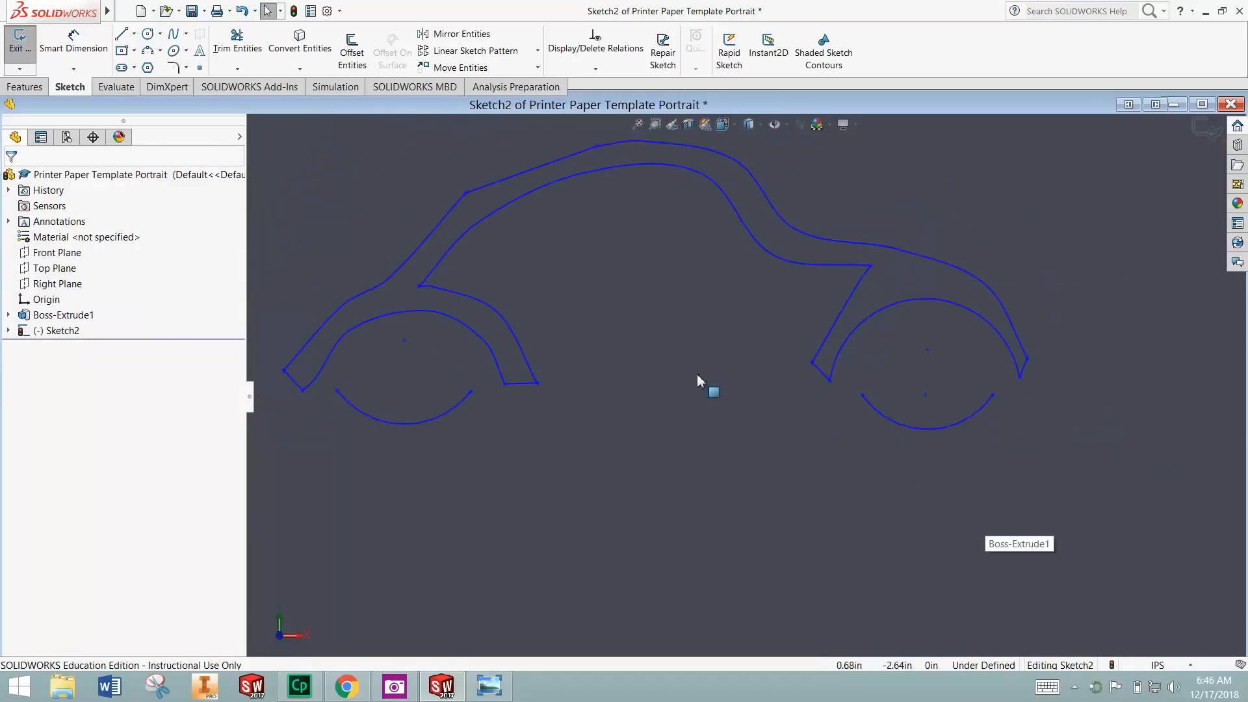
scroll(888, 423, "down", 2)
left_click(853, 403)
left_click(962, 498)
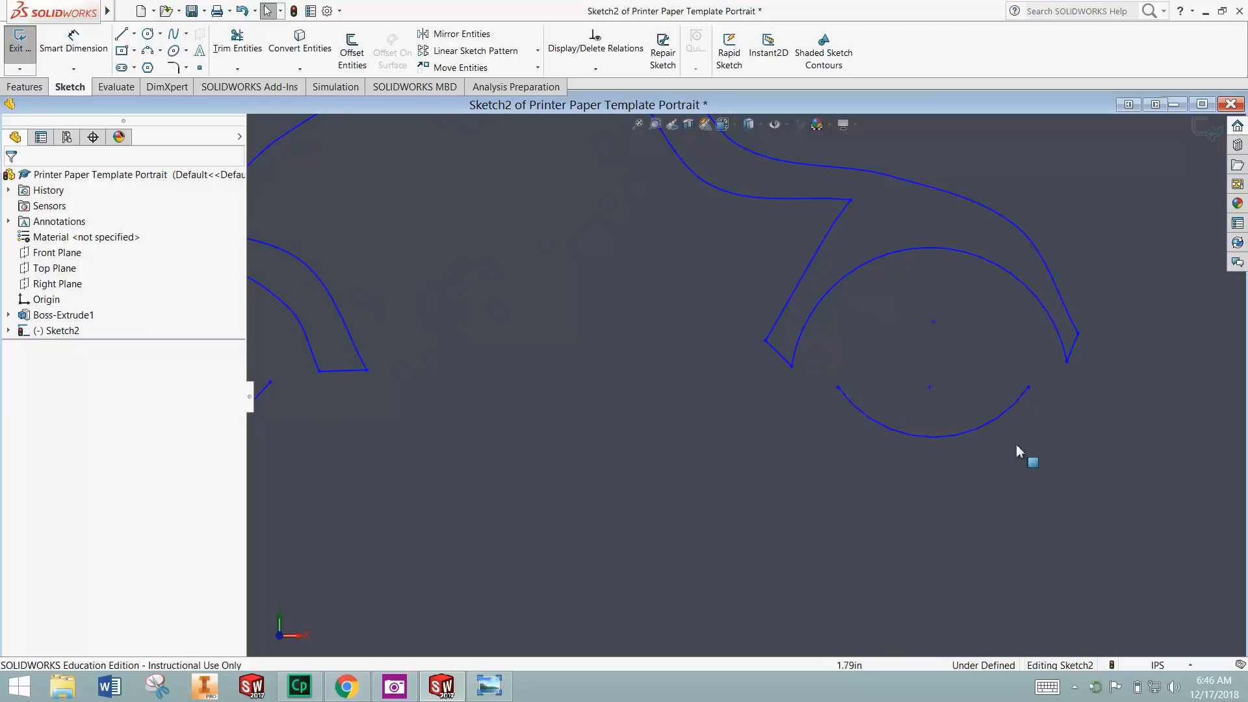
left_click(351, 49)
left_click(871, 418)
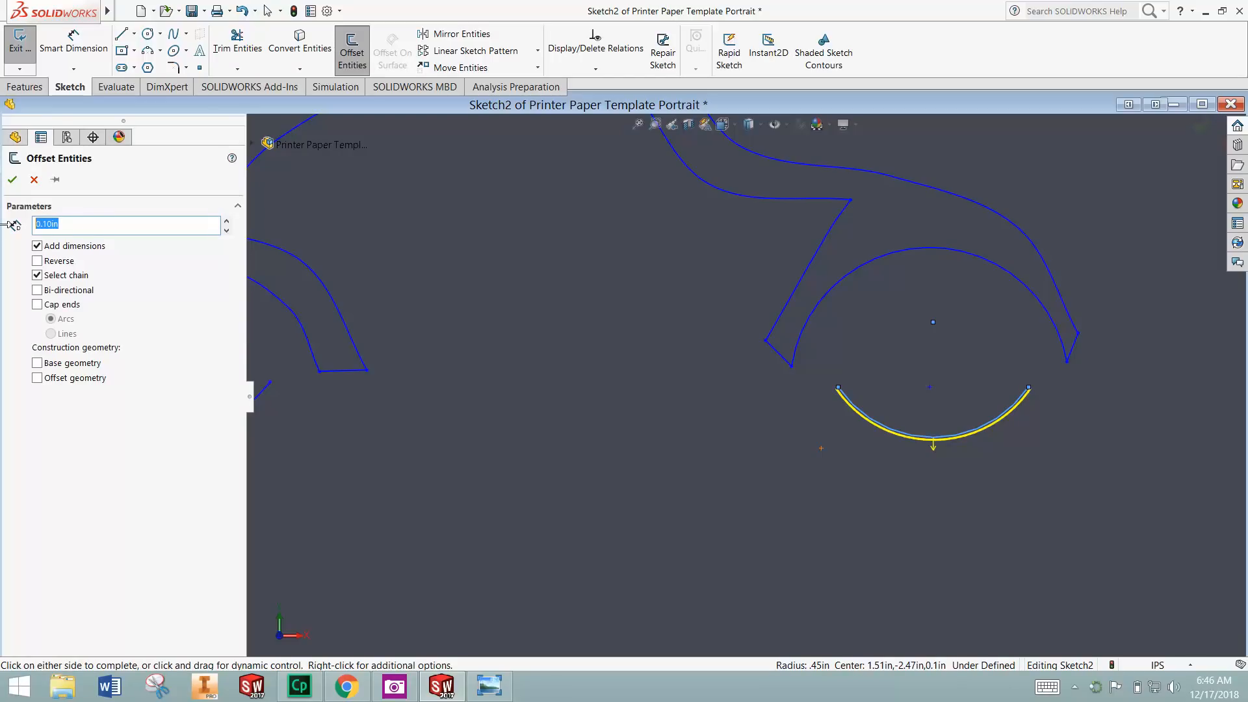
key("Return")
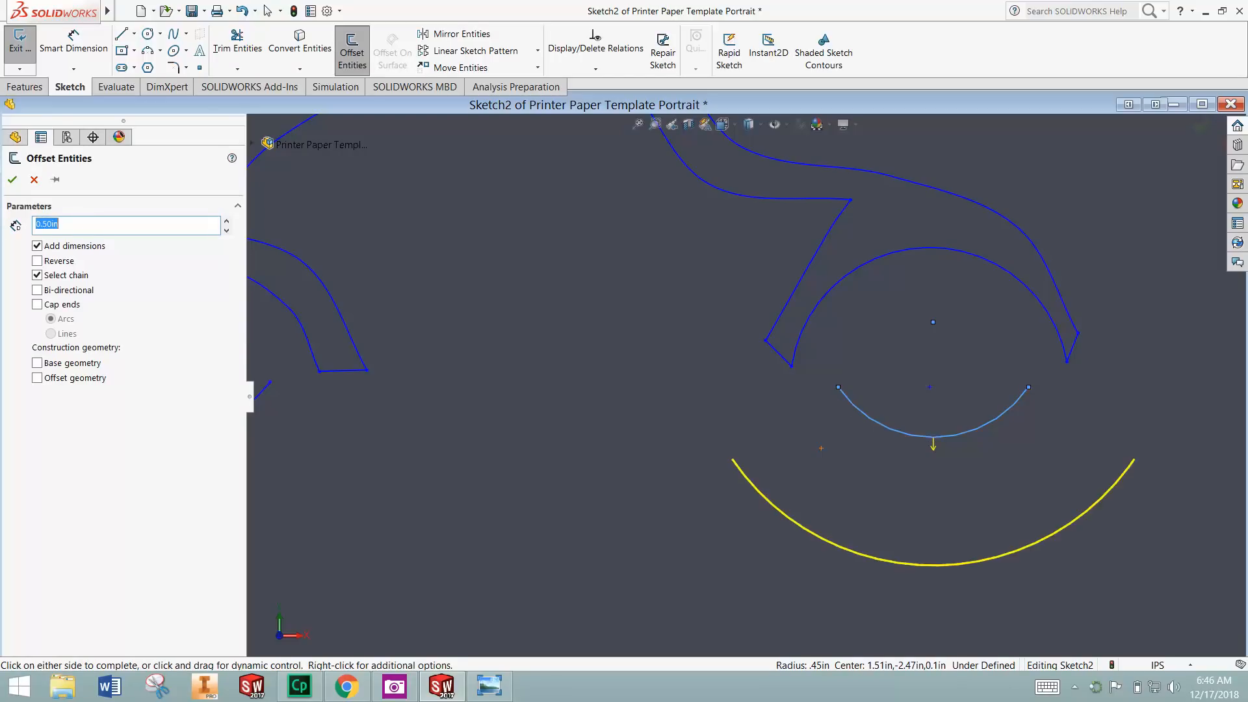
type(".2")
key("Return")
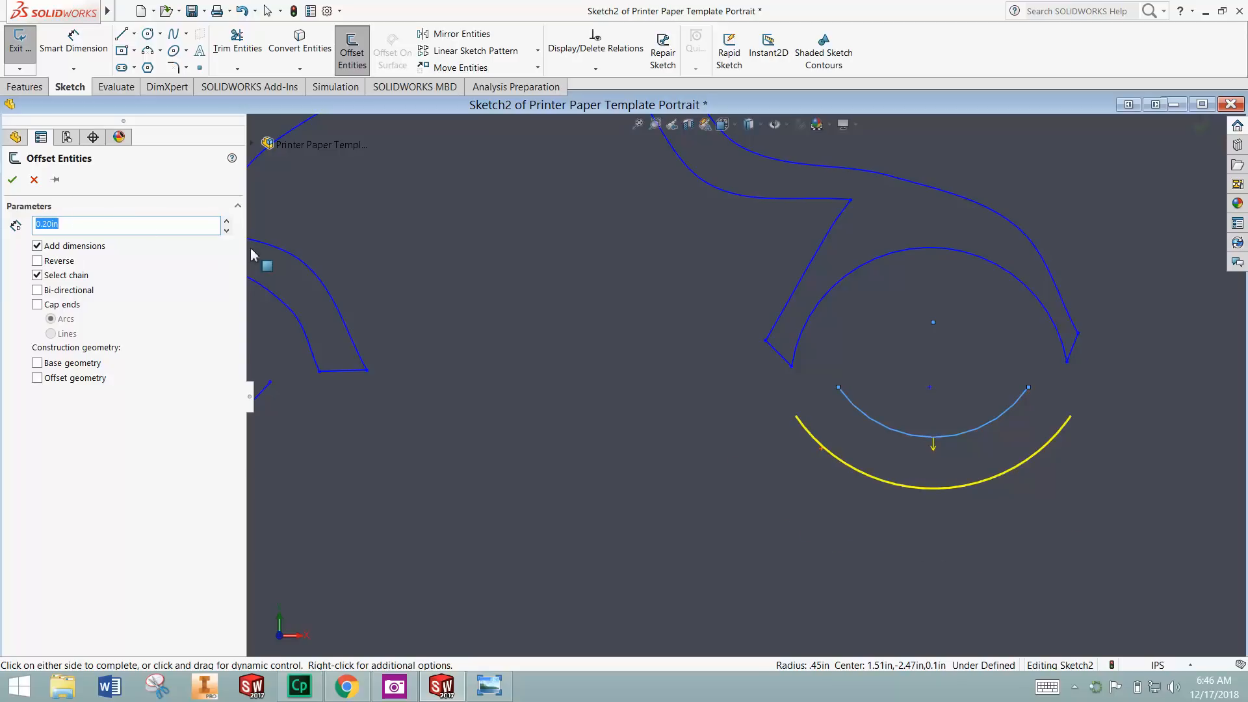
left_click(227, 232)
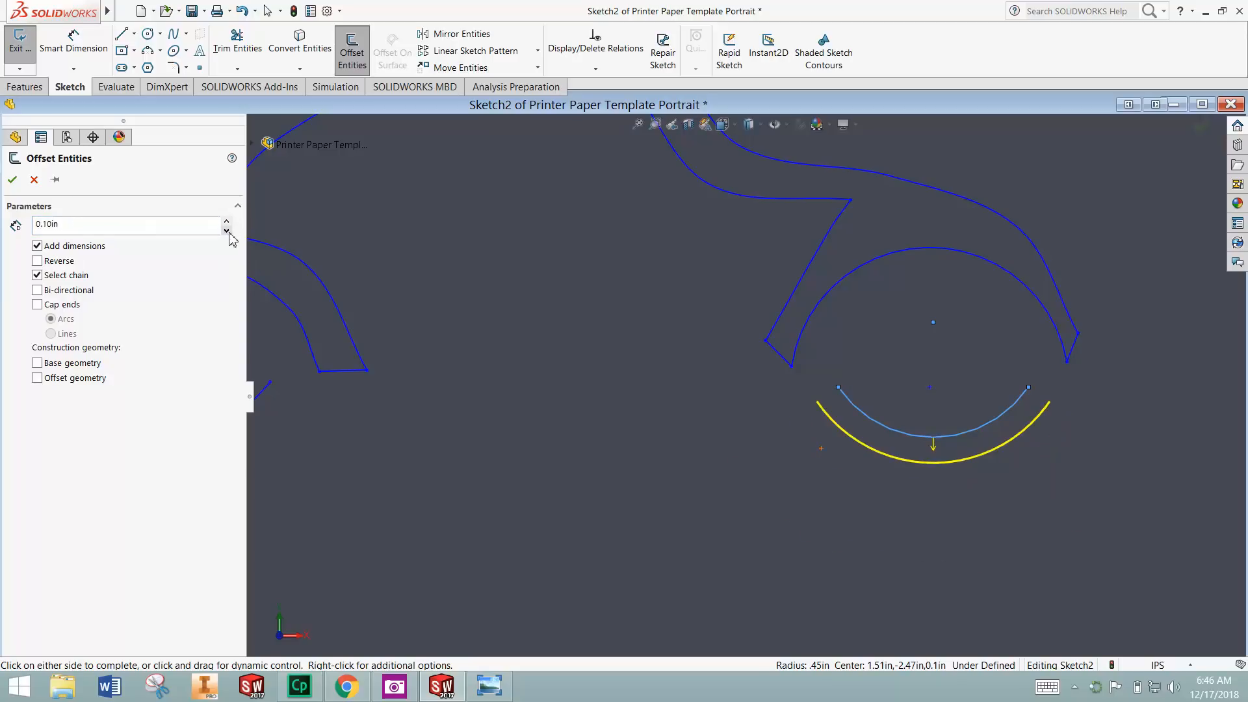
left_click(12, 181)
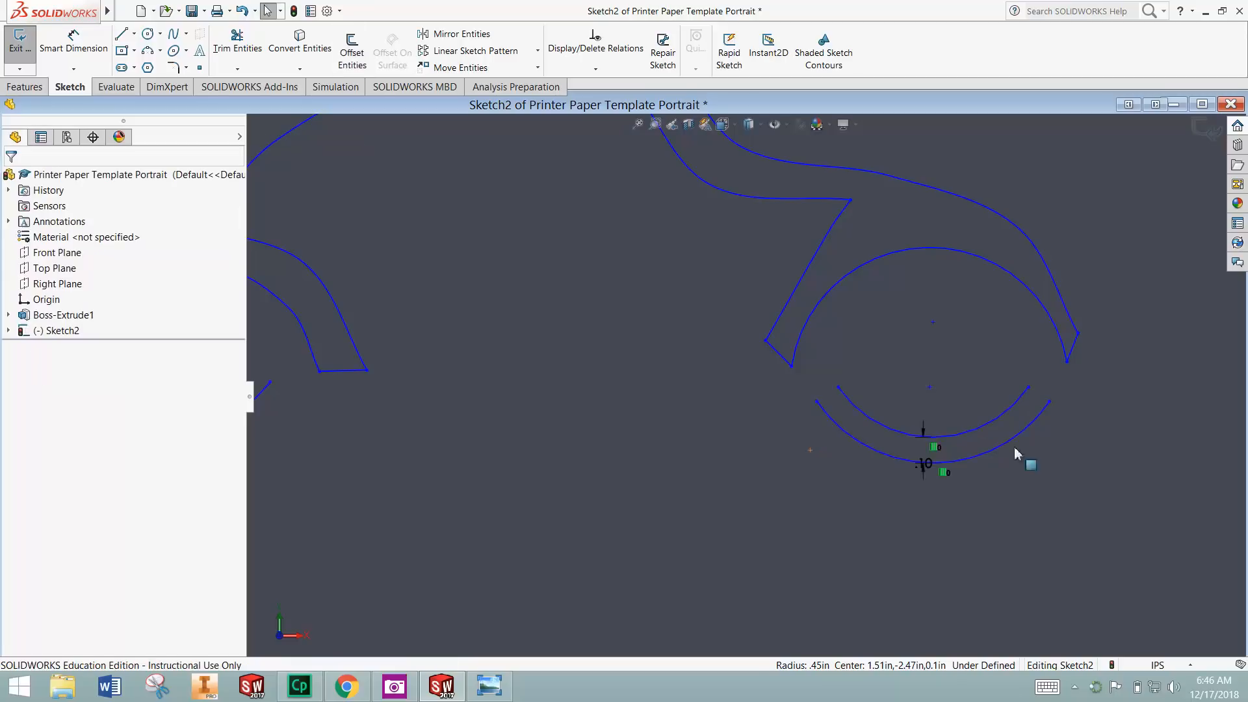
Close both ends of the right wheel's two concentric arcs with straight lines between their endpoints
scroll(702, 319, "up", 3)
scroll(856, 432, "down", 1)
scroll(748, 439, "up", 1)
scroll(813, 423, "down", 1)
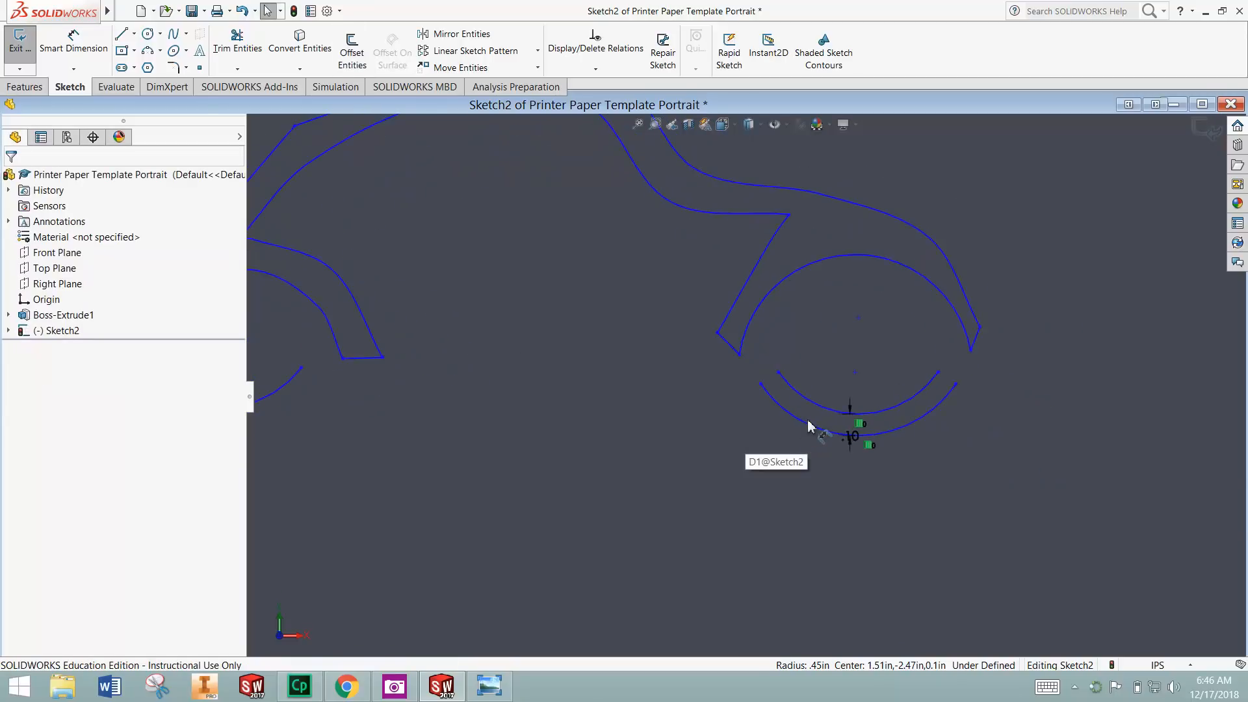
left_click(122, 35)
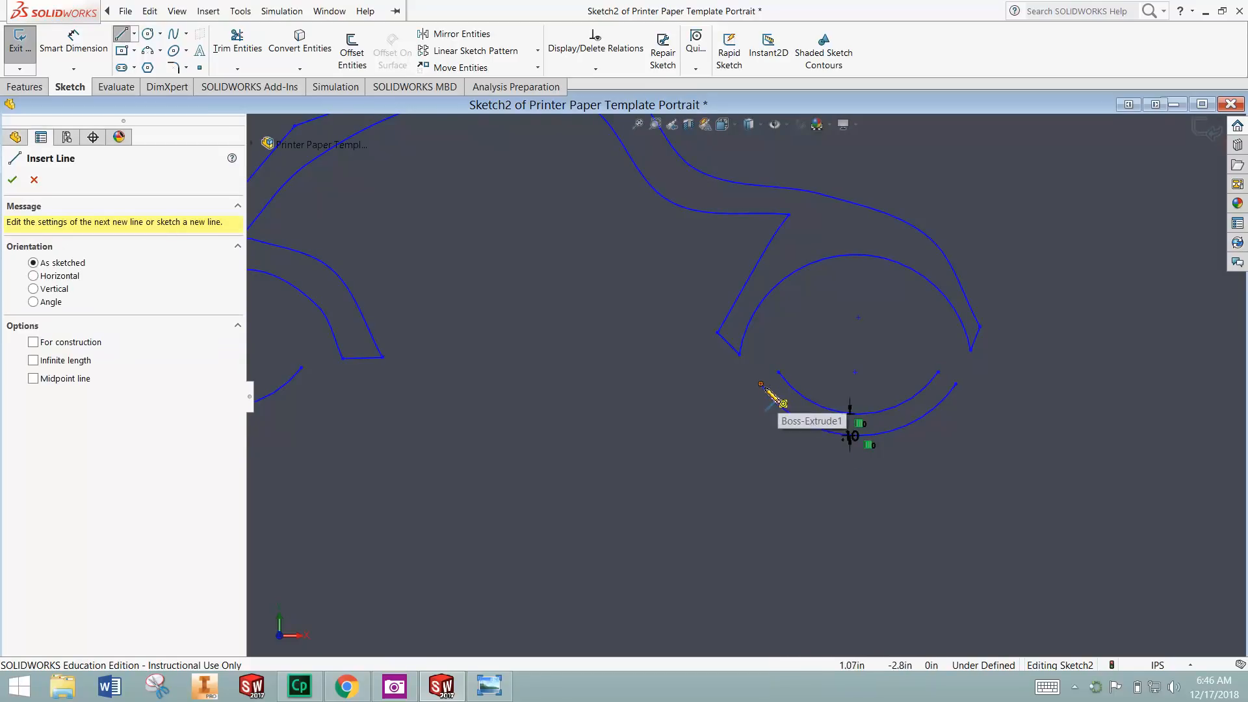
left_click_drag(762, 384, 779, 371)
scroll(963, 409, "down", 1)
scroll(963, 406, "down", 1)
scroll(933, 377, "down", 1)
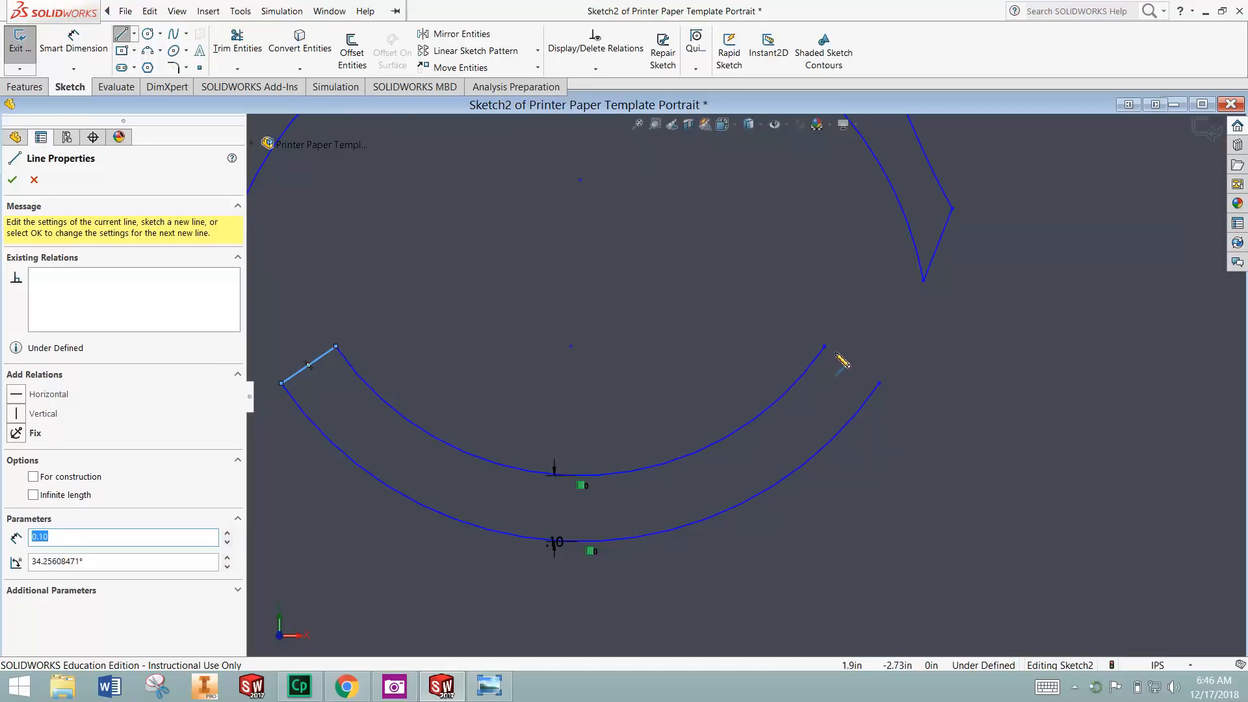
left_click_drag(825, 346, 882, 385)
key("Escape")
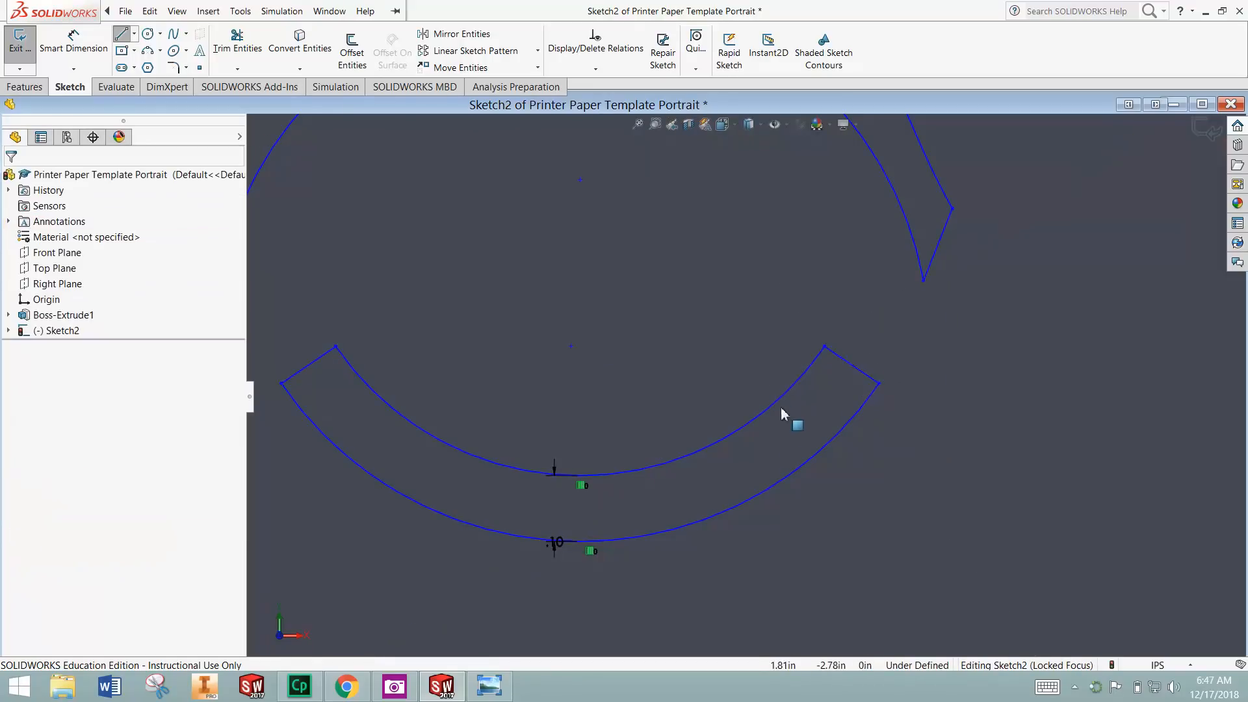
scroll(748, 429, "up", 2)
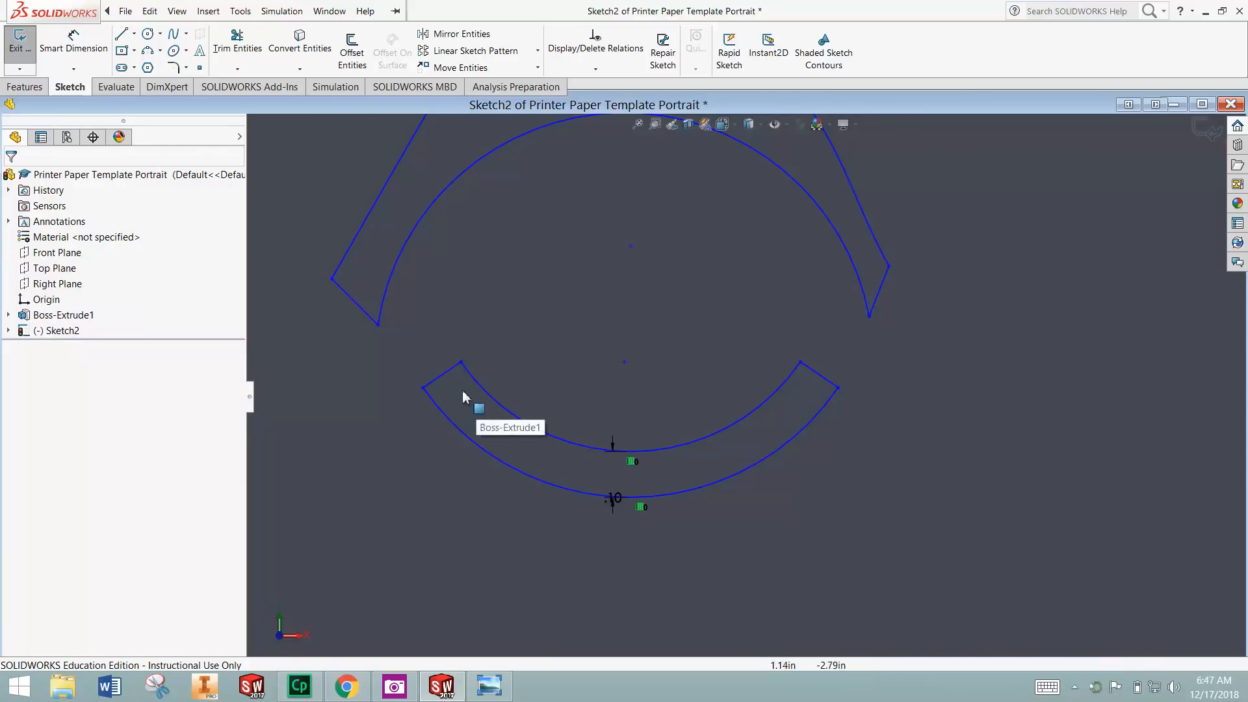
left_click(565, 443)
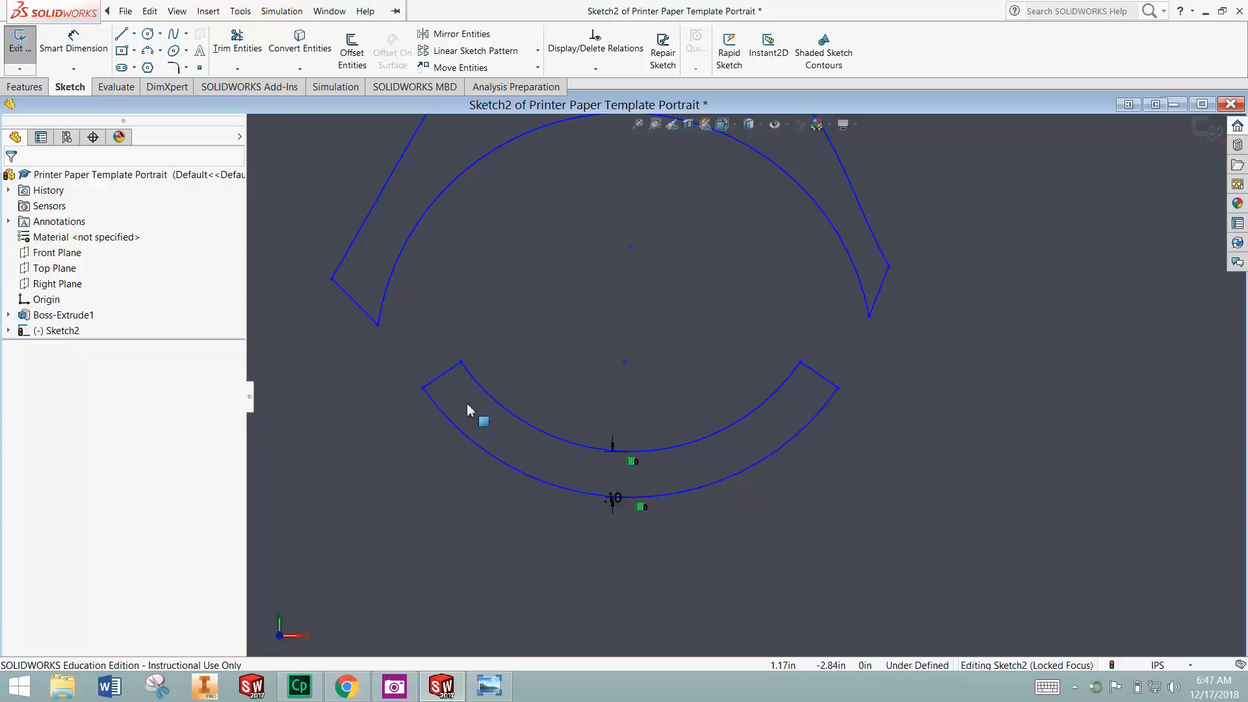
scroll(650, 487, "up", 6)
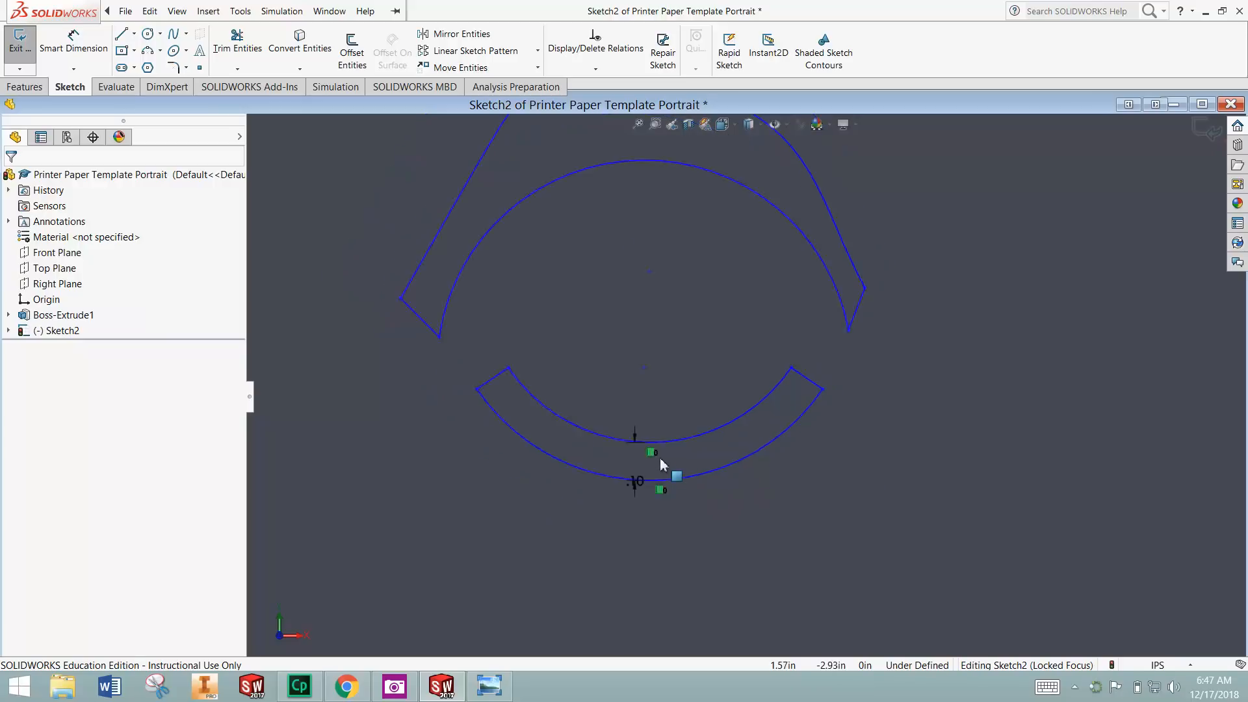
scroll(525, 400, "down", 5)
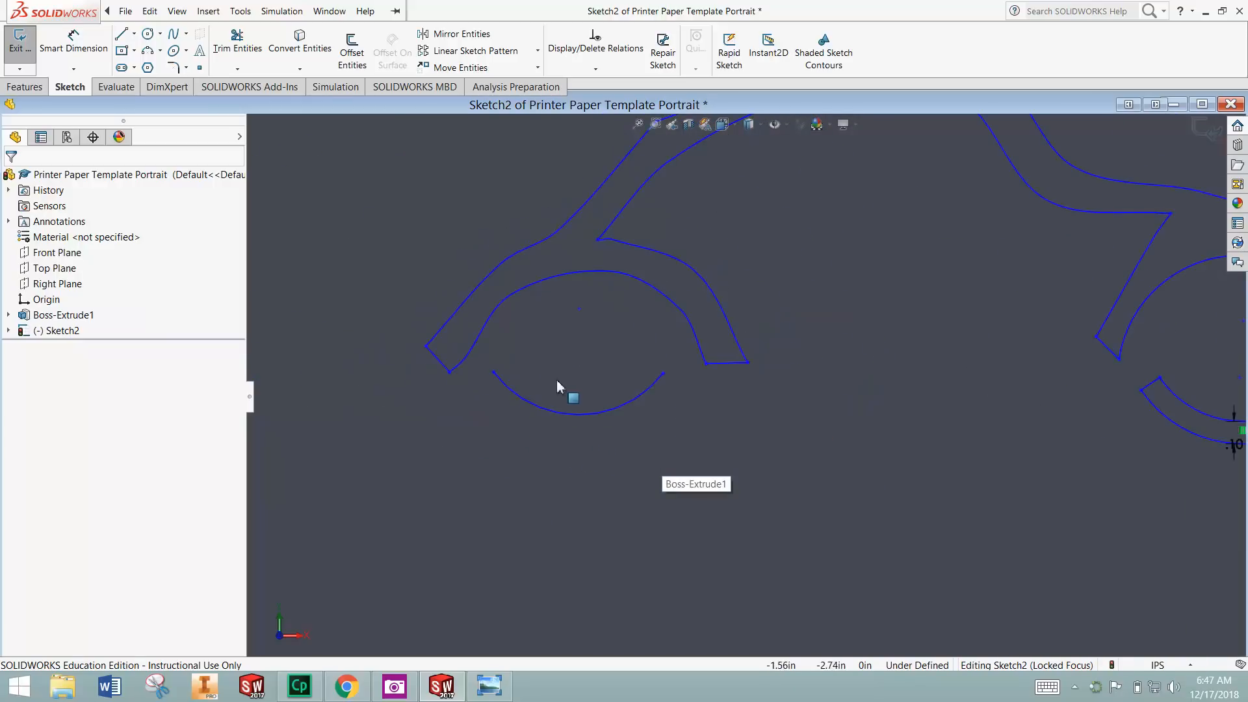
Offset the left wheel's lower arc outward by 0.10 in with a dimension added
left_click(349, 52)
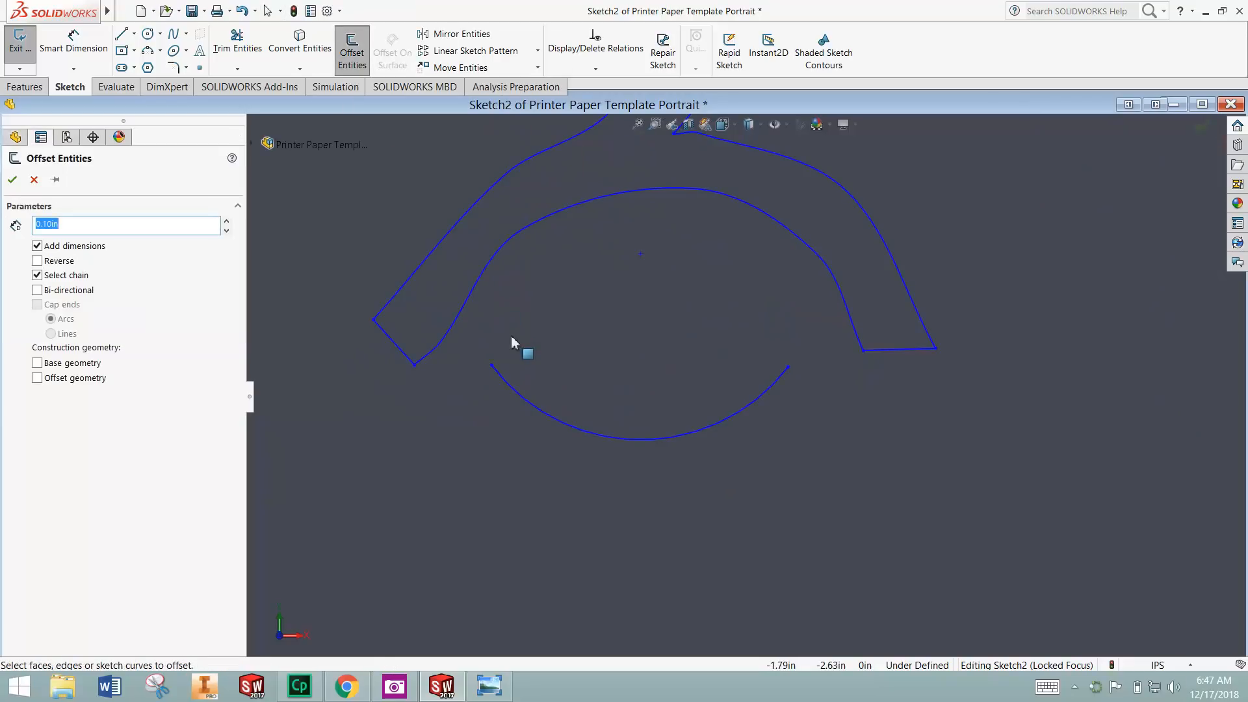
left_click(548, 424)
left_click(546, 460)
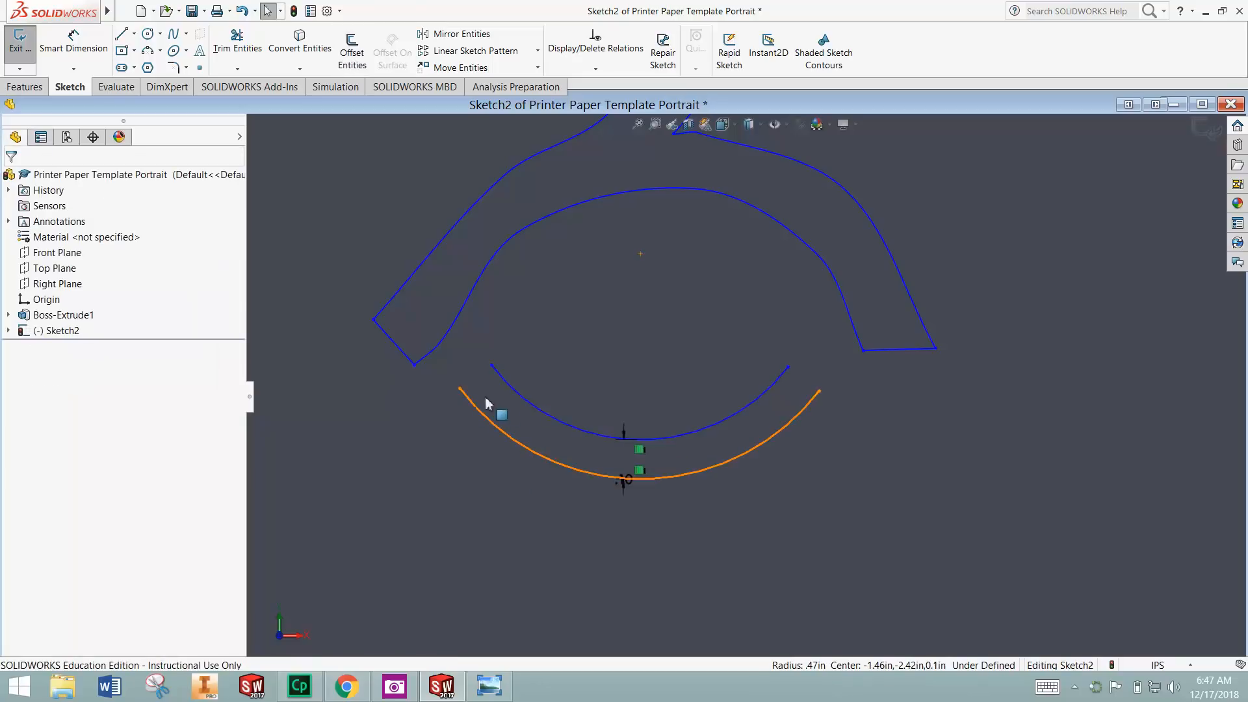
Close both ends of the left wheel's two concentric arcs with straight lines between their endpoints
left_click(122, 36)
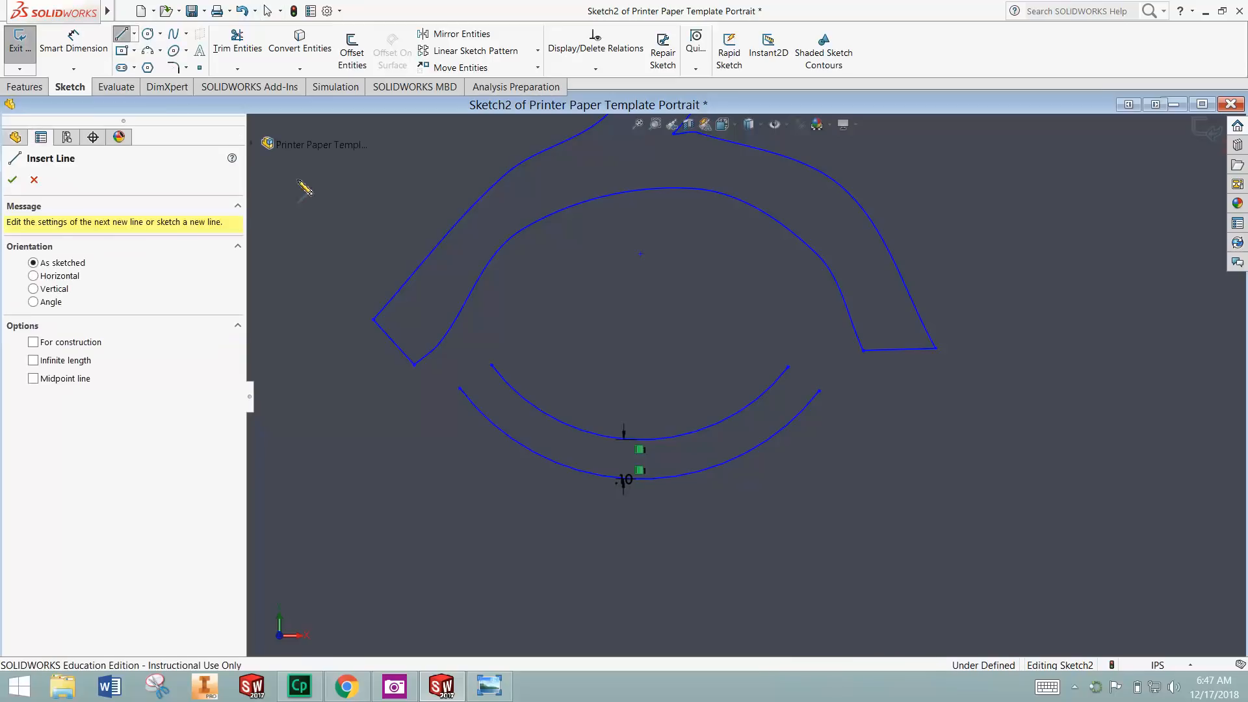
left_click_drag(460, 388, 492, 365)
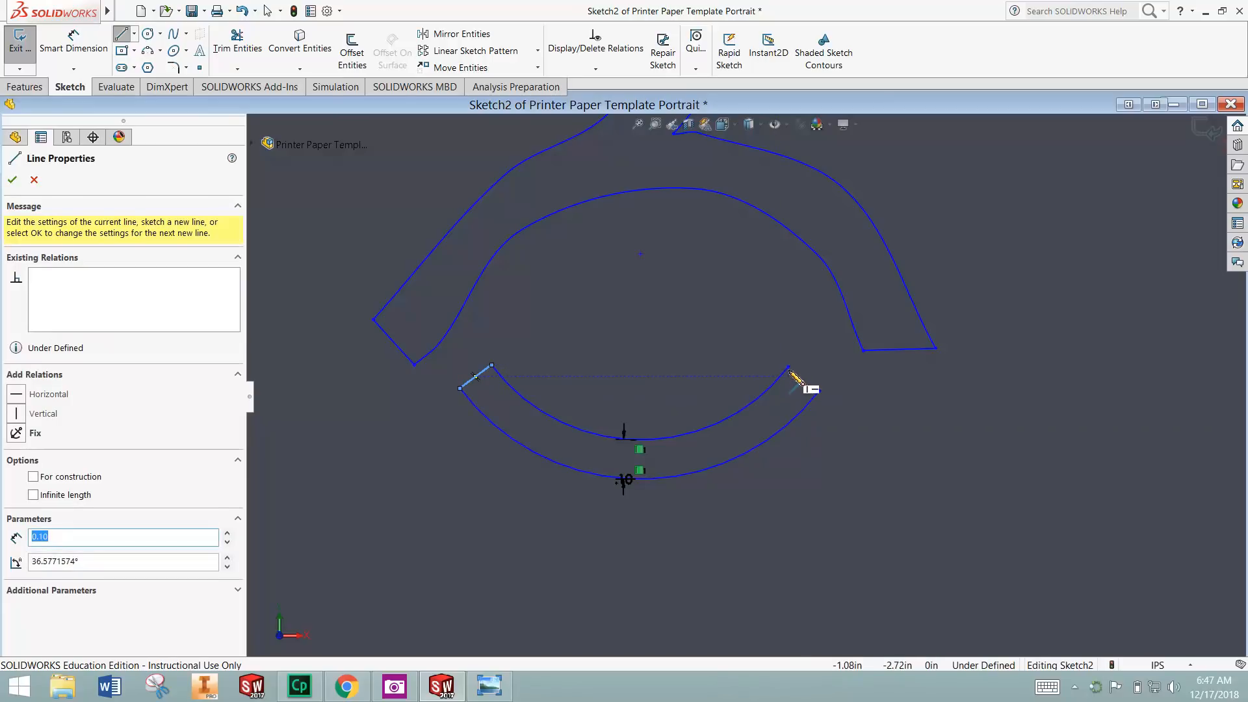
left_click_drag(788, 368, 823, 395)
scroll(286, 301, "up", 3)
key("Escape")
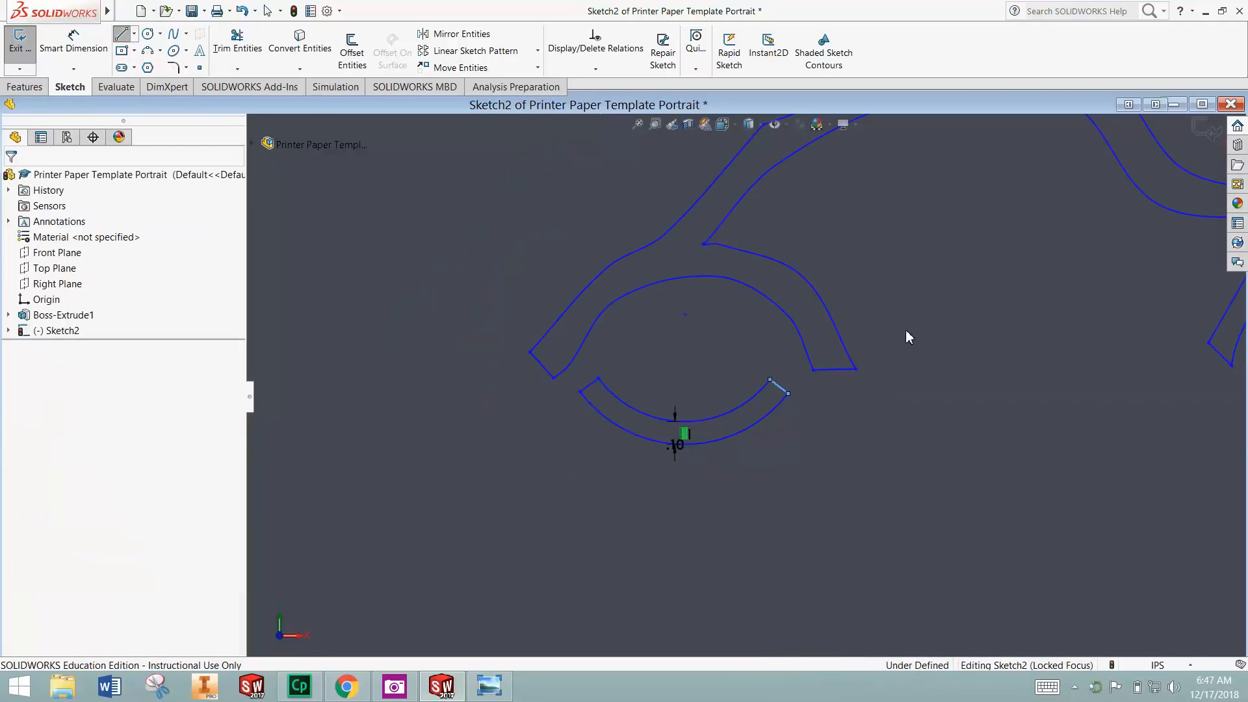
Examine the complete car sketch and its placement on the paper template
scroll(1008, 276, "up", 3)
scroll(1022, 338, "down", 2)
scroll(1022, 335, "up", 3)
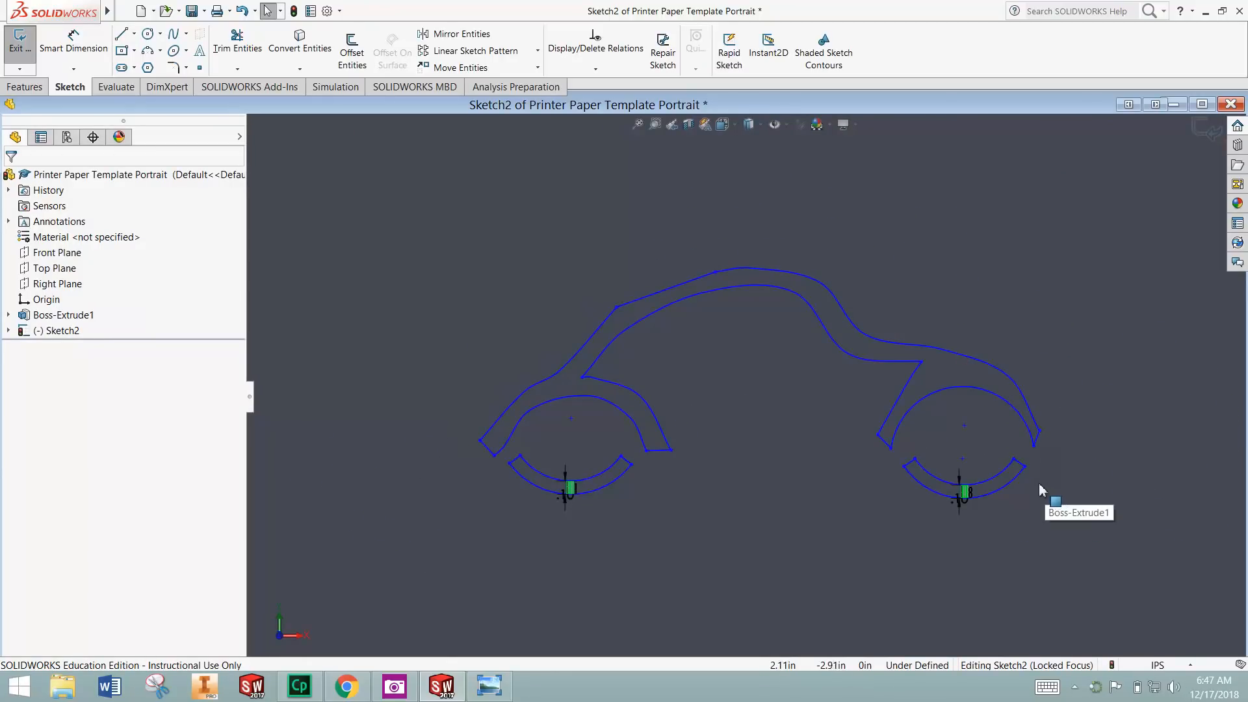
scroll(719, 290, "down", 5)
scroll(709, 308, "up", 5)
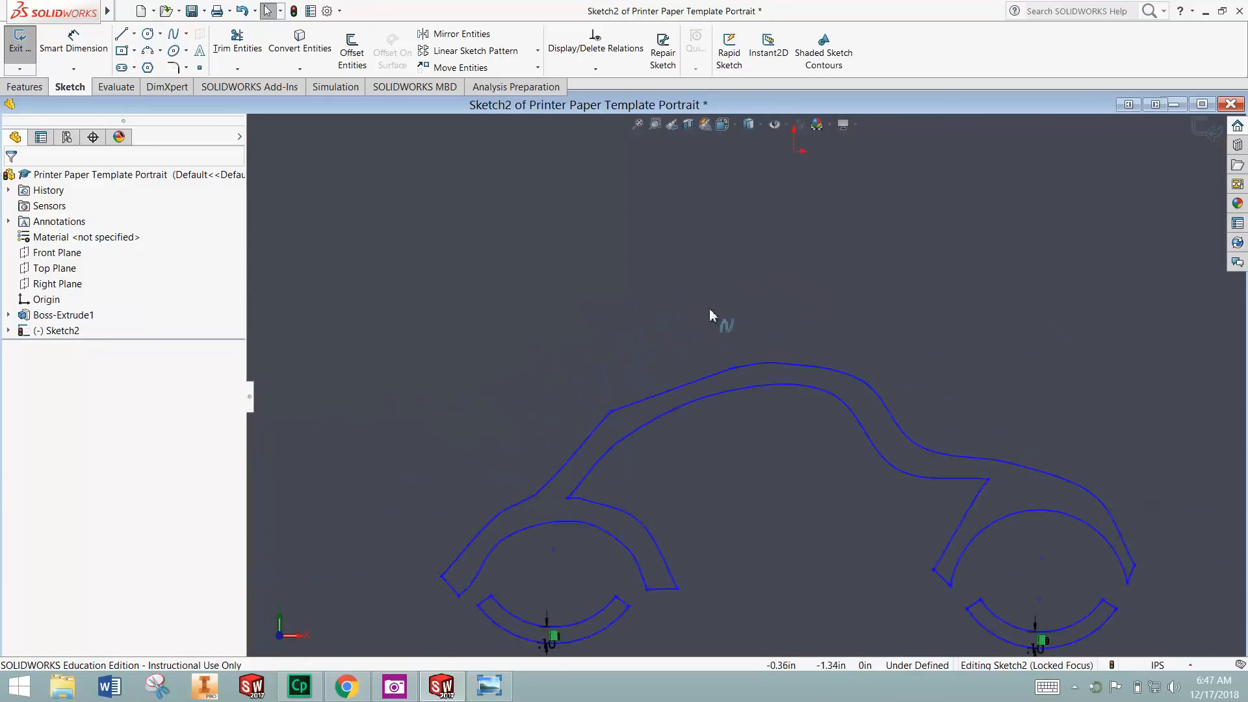
scroll(819, 520, "down", 2)
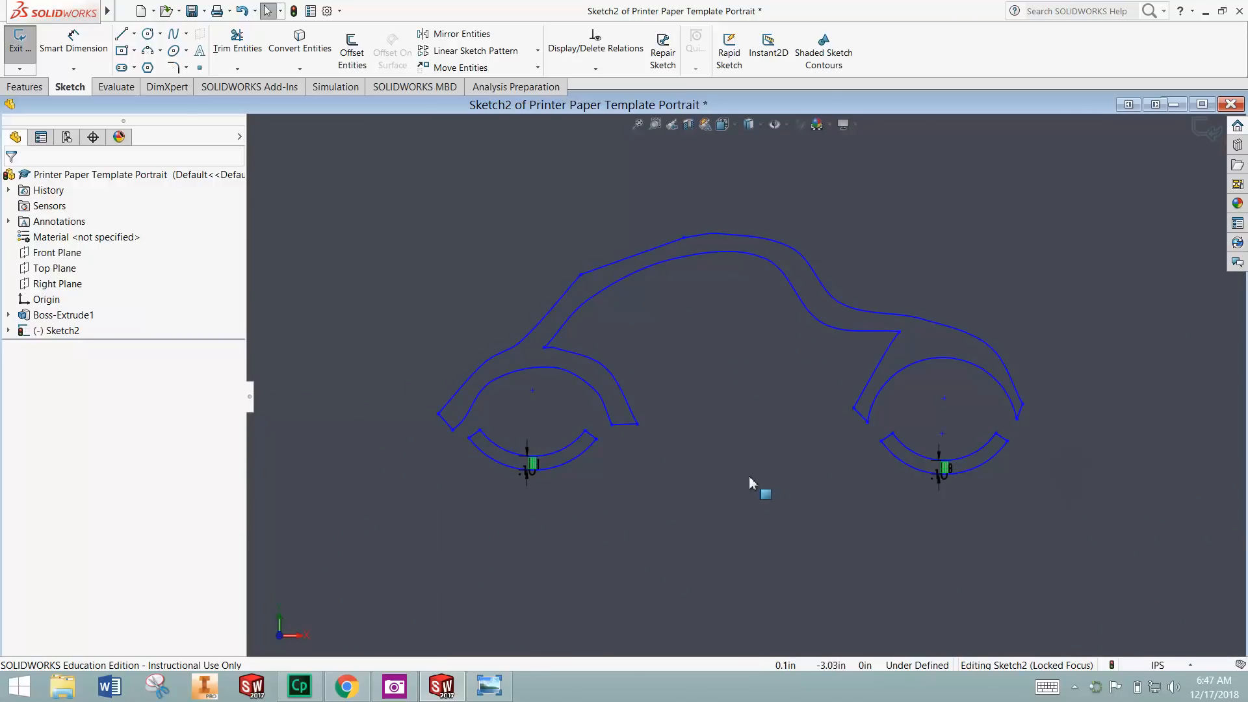
scroll(751, 478, "up", 4)
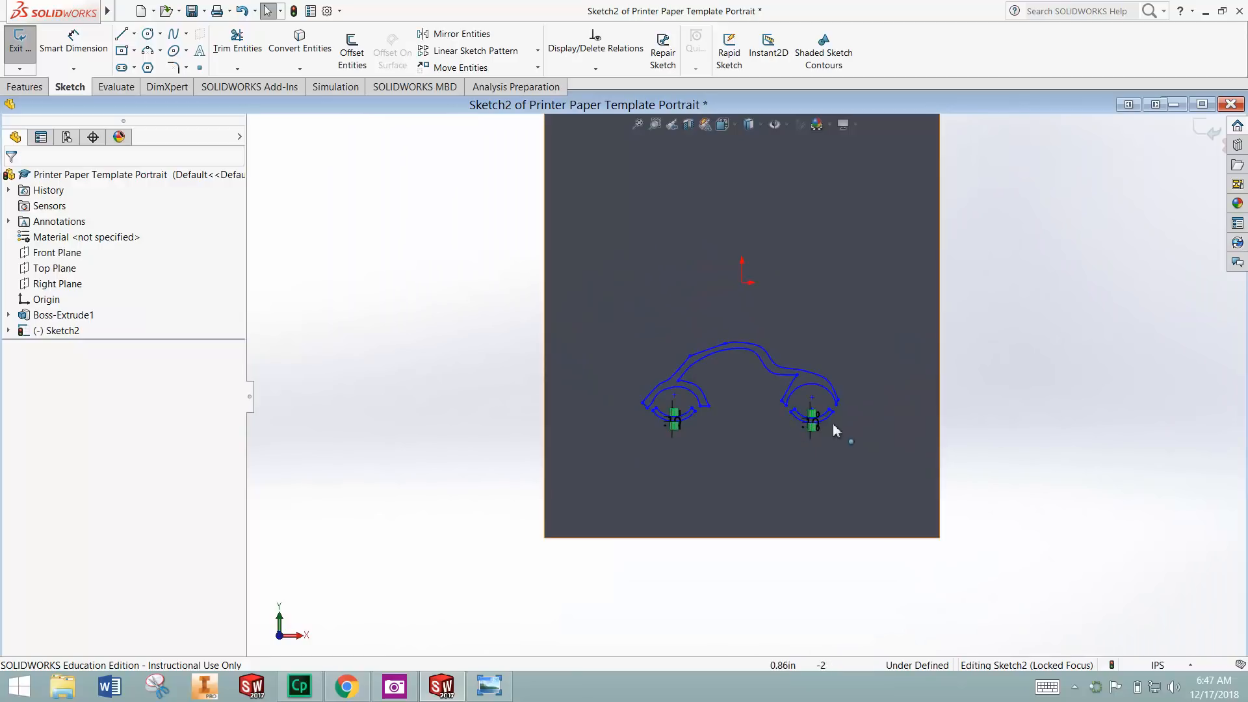
scroll(739, 390, "down", 4)
scroll(751, 273, "down", 2)
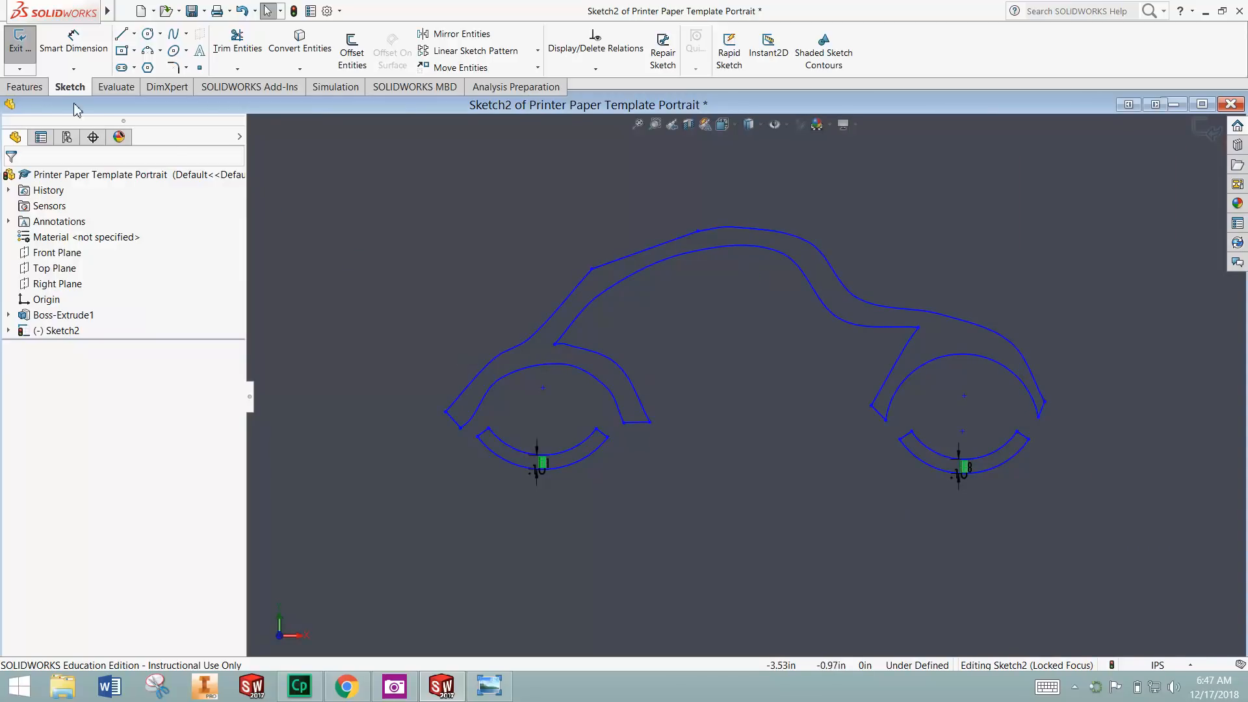
Cut-extrude the closed car body and wheel profiles 0.10 in deep, blind from the sketch plane
left_click(26, 89)
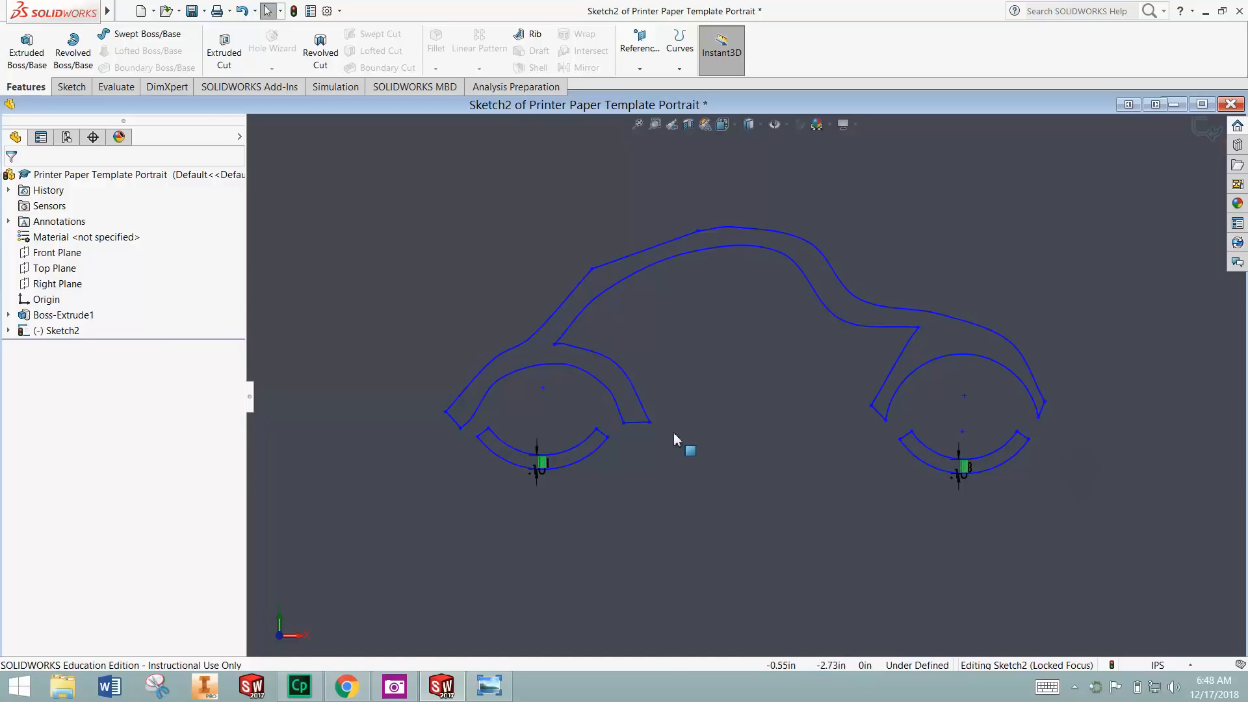
left_click(227, 56)
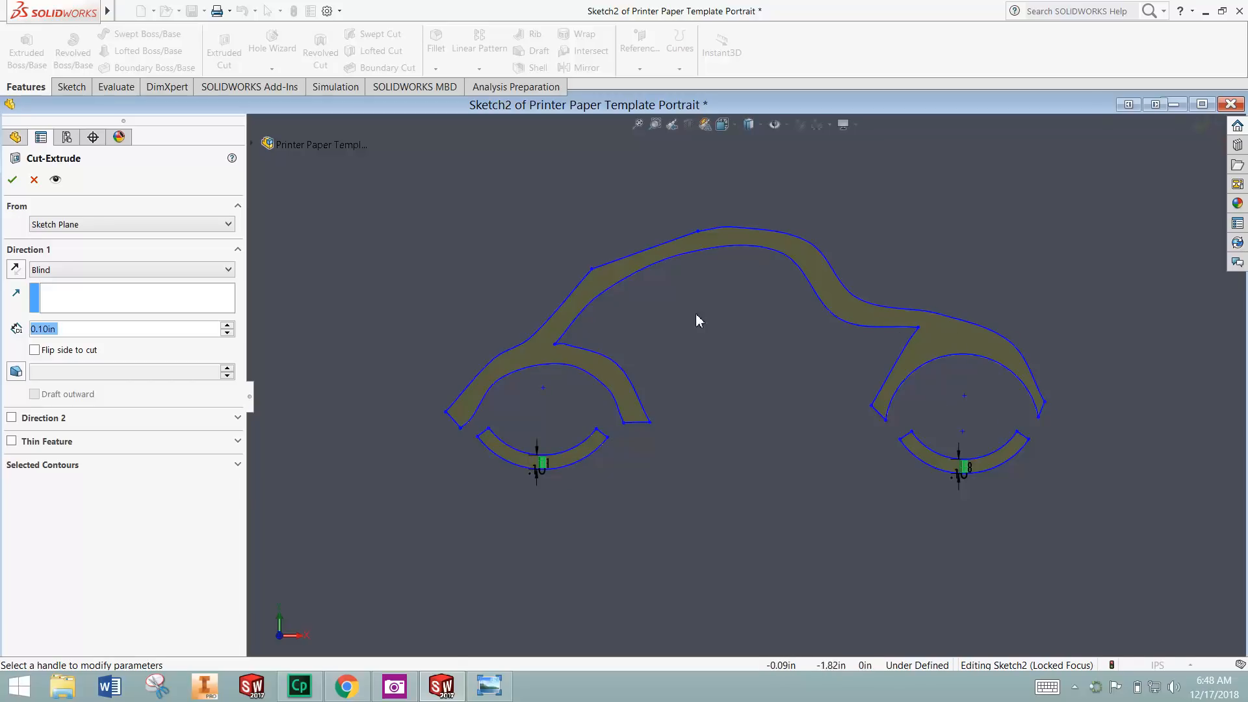
mouse_move(741, 340)
middle_mouse_down()
mouse_move(664, 393)
mouse_move(739, 381)
mouse_move(712, 365)
middle_mouse_up()
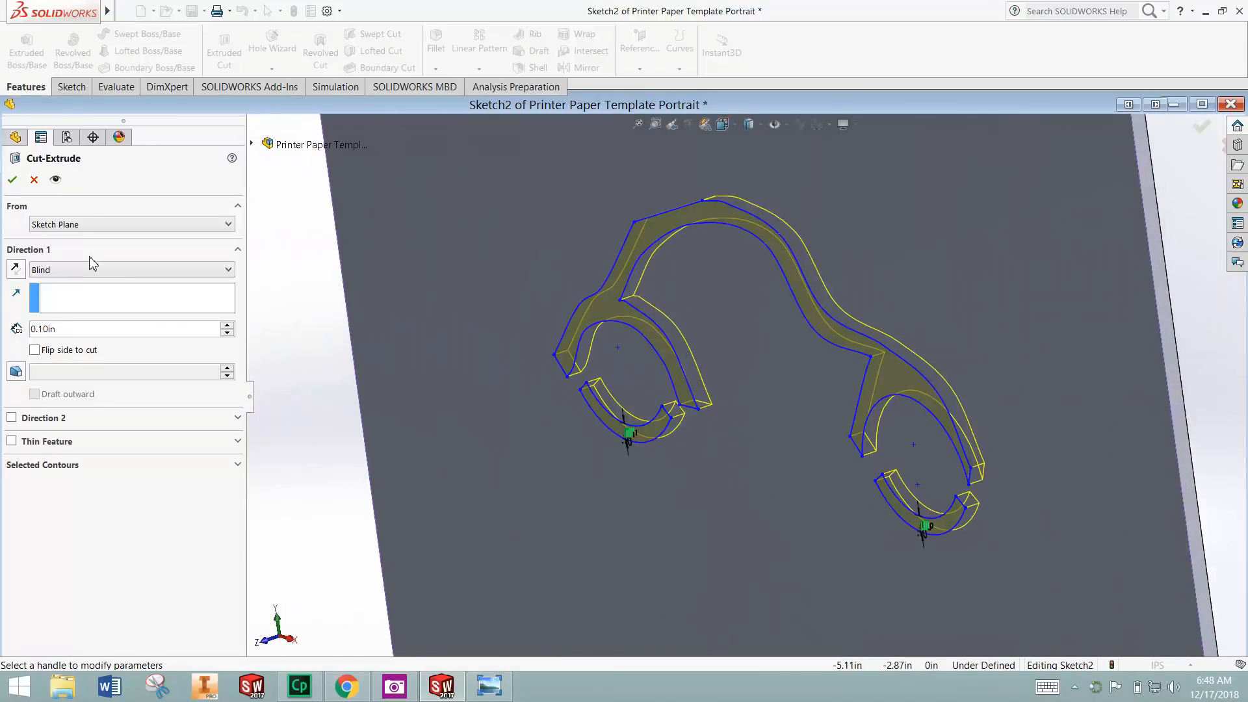
left_click(12, 186)
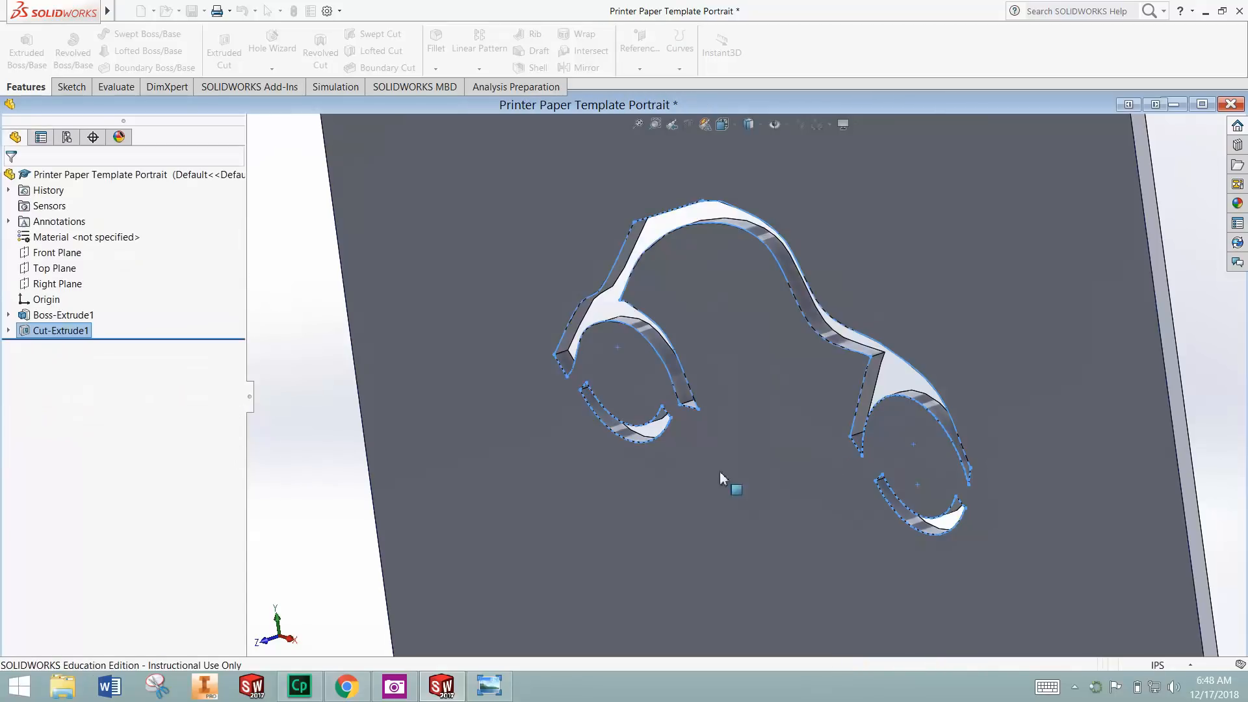
Examine the cut car silhouette face-on and compare it with the original drawing in Windows Photo Viewer
left_click(486, 283)
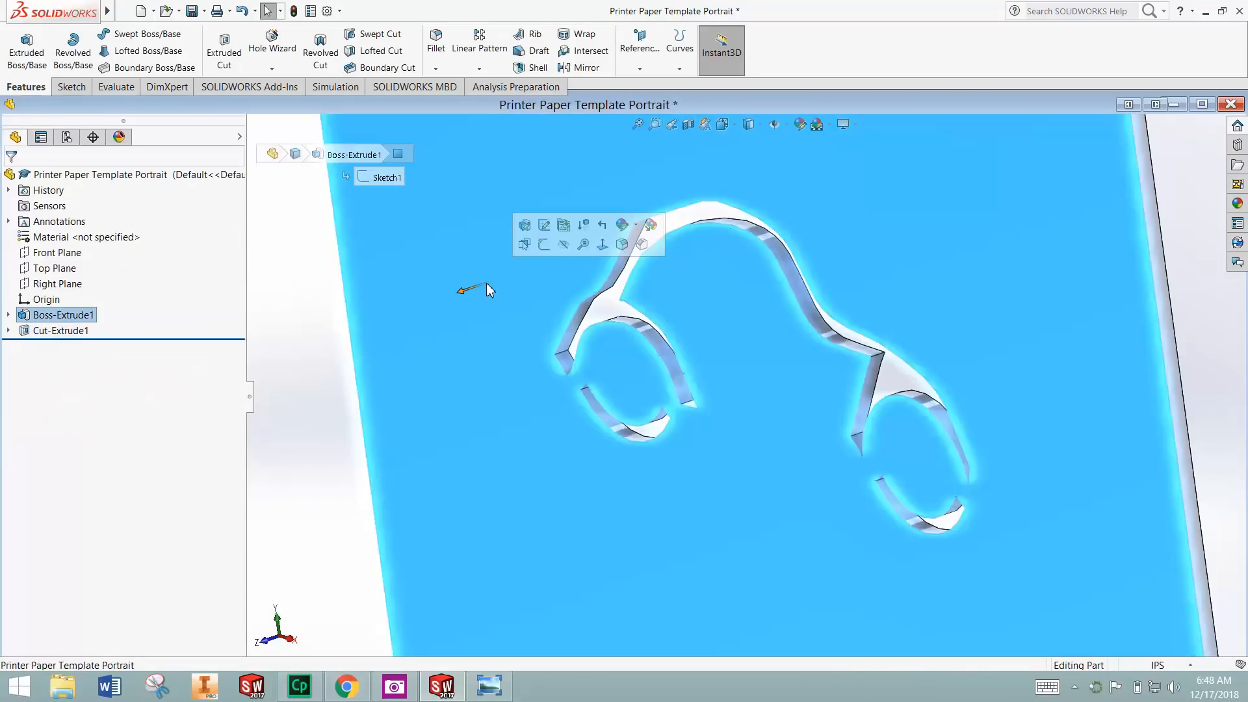
key("ctrl+8")
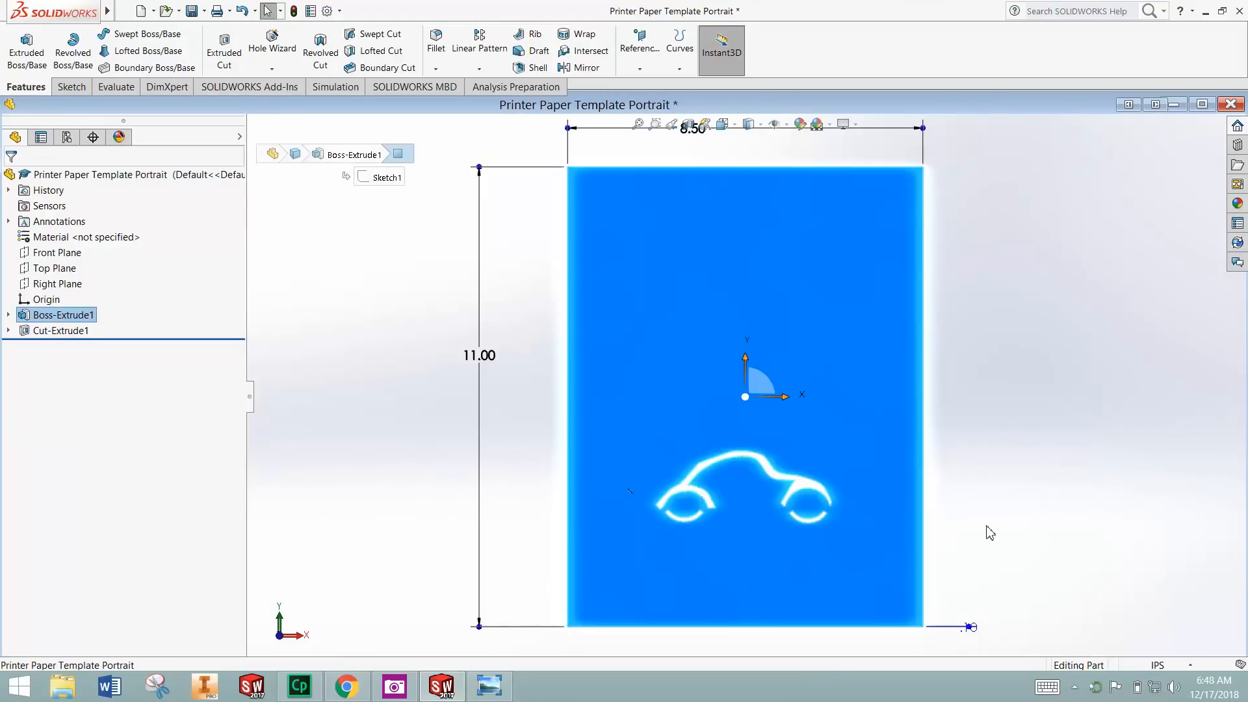
left_click(986, 530)
scroll(797, 539, "down", 3)
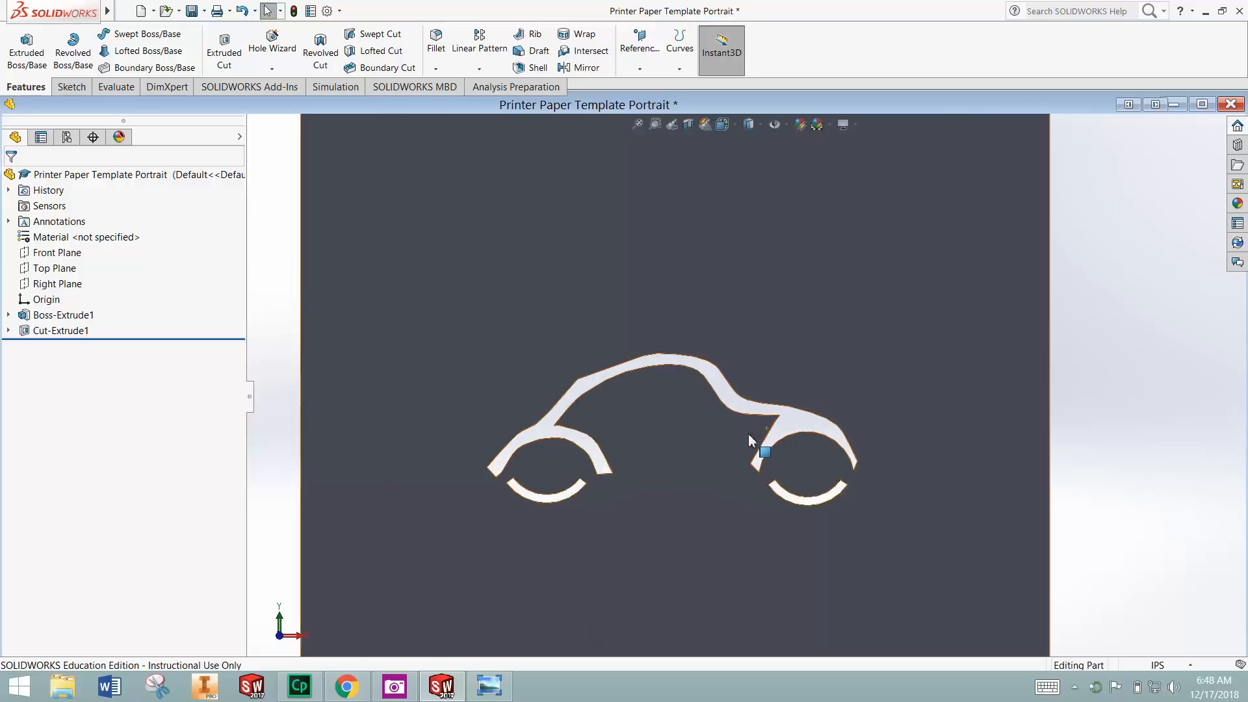
scroll(741, 458, "up", 2)
scroll(729, 495, "down", 1)
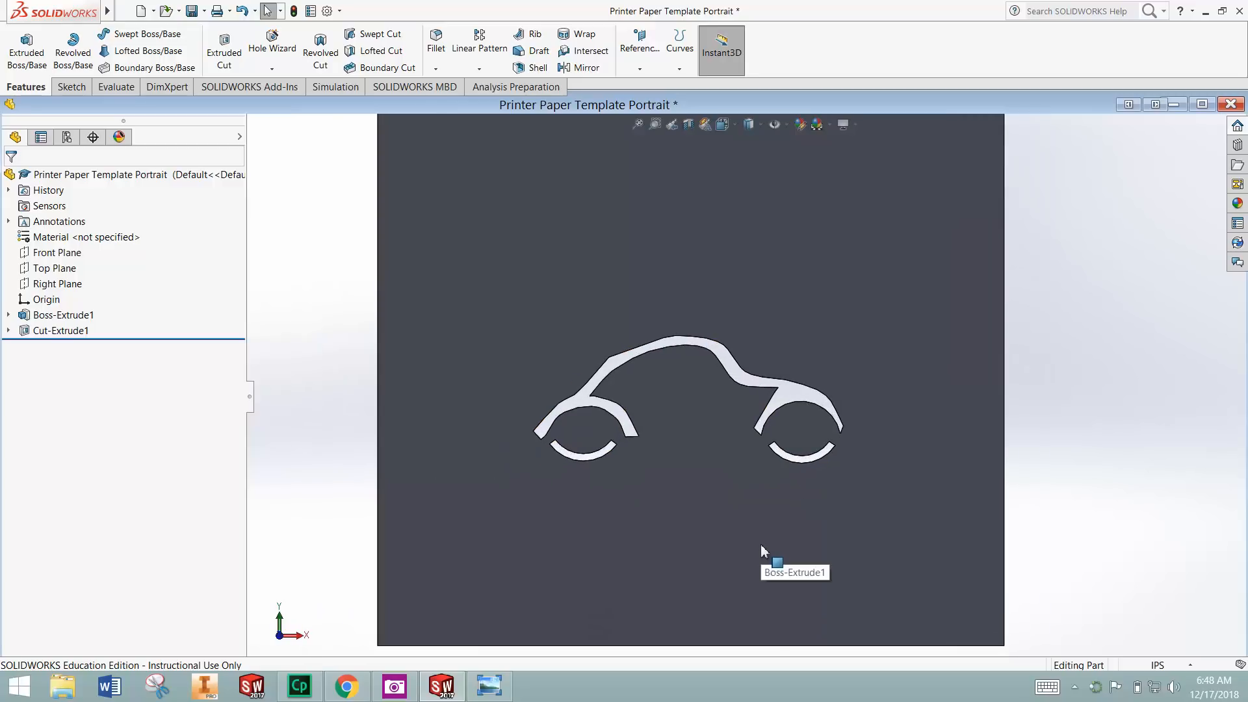
scroll(777, 560, "up", 1)
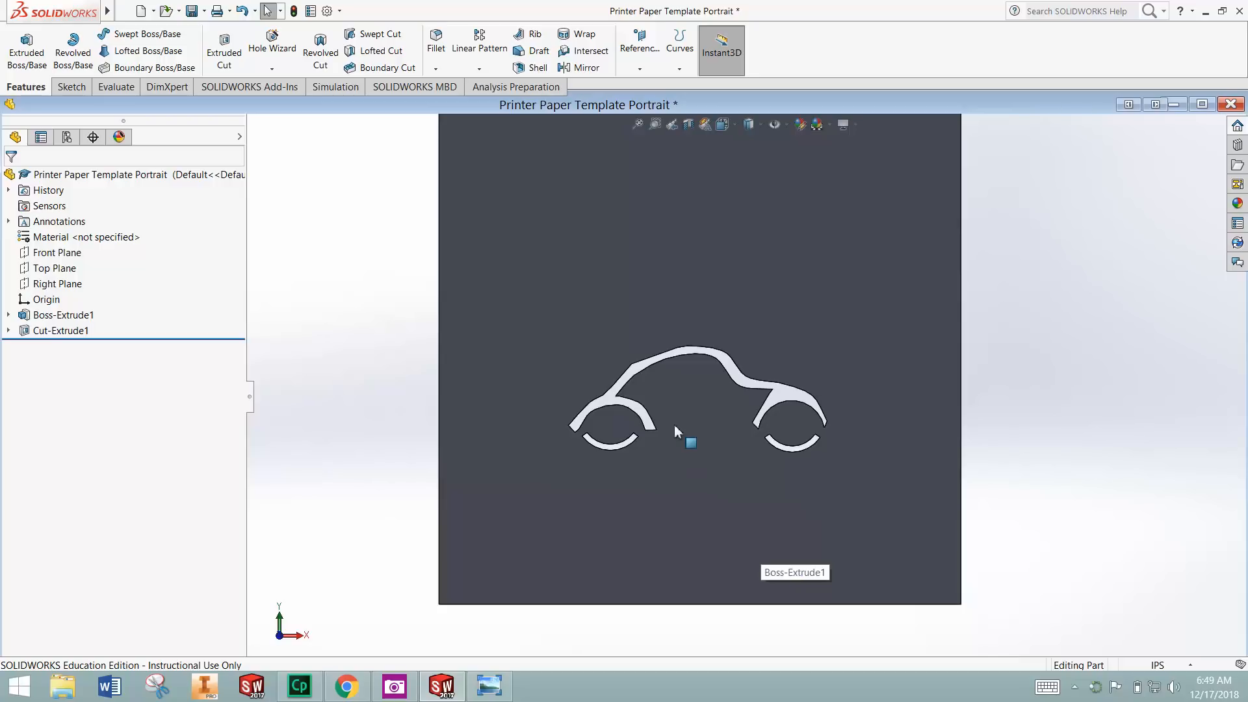
scroll(679, 426, "down", 1)
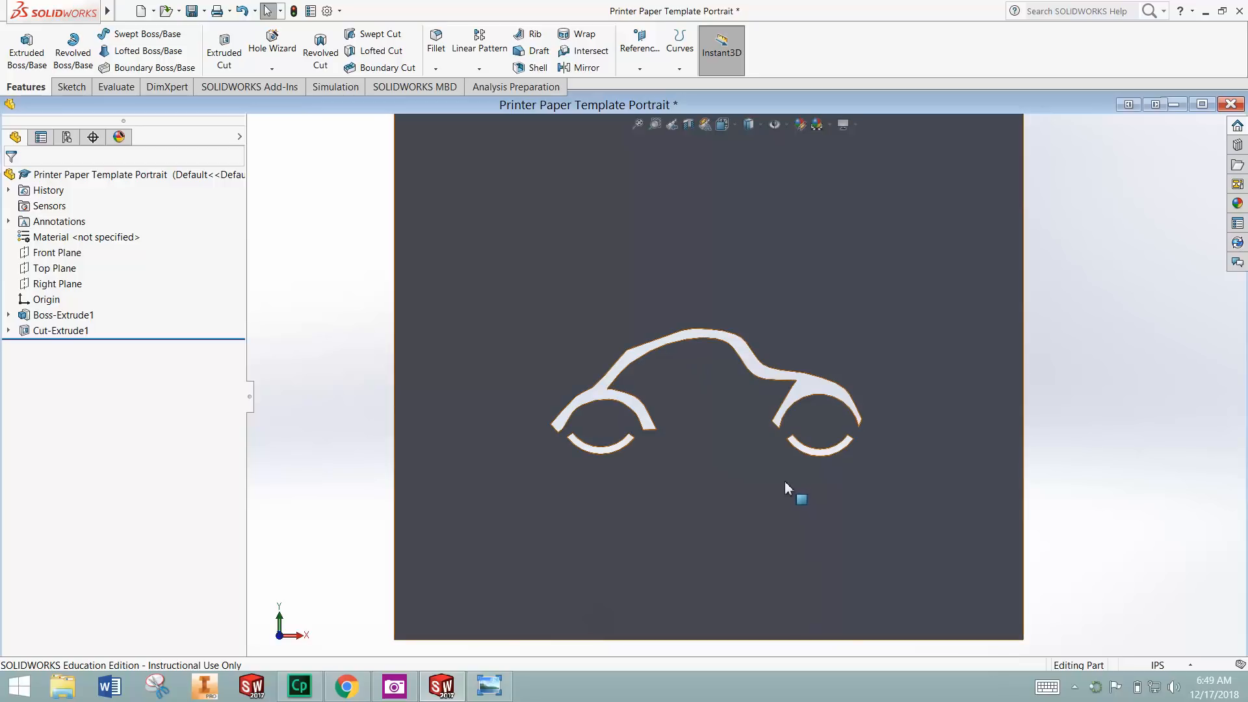
scroll(833, 476, "down", 1)
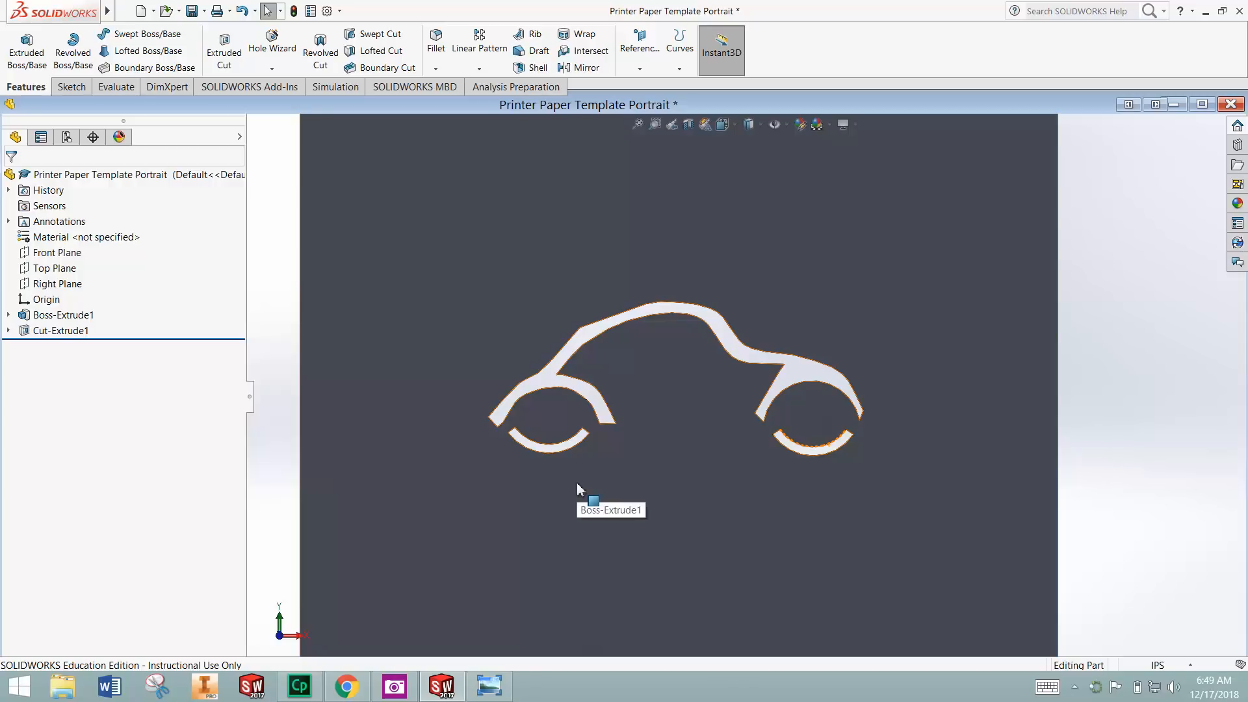
left_click(489, 686)
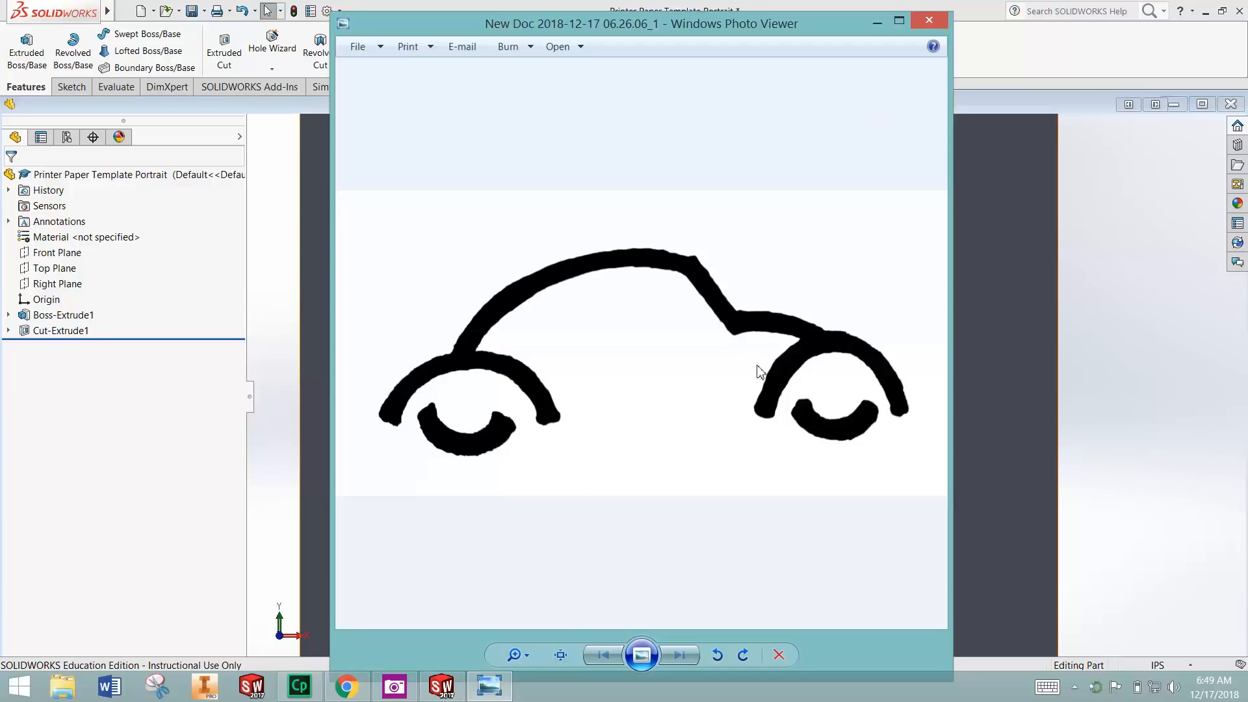
left_click(877, 21)
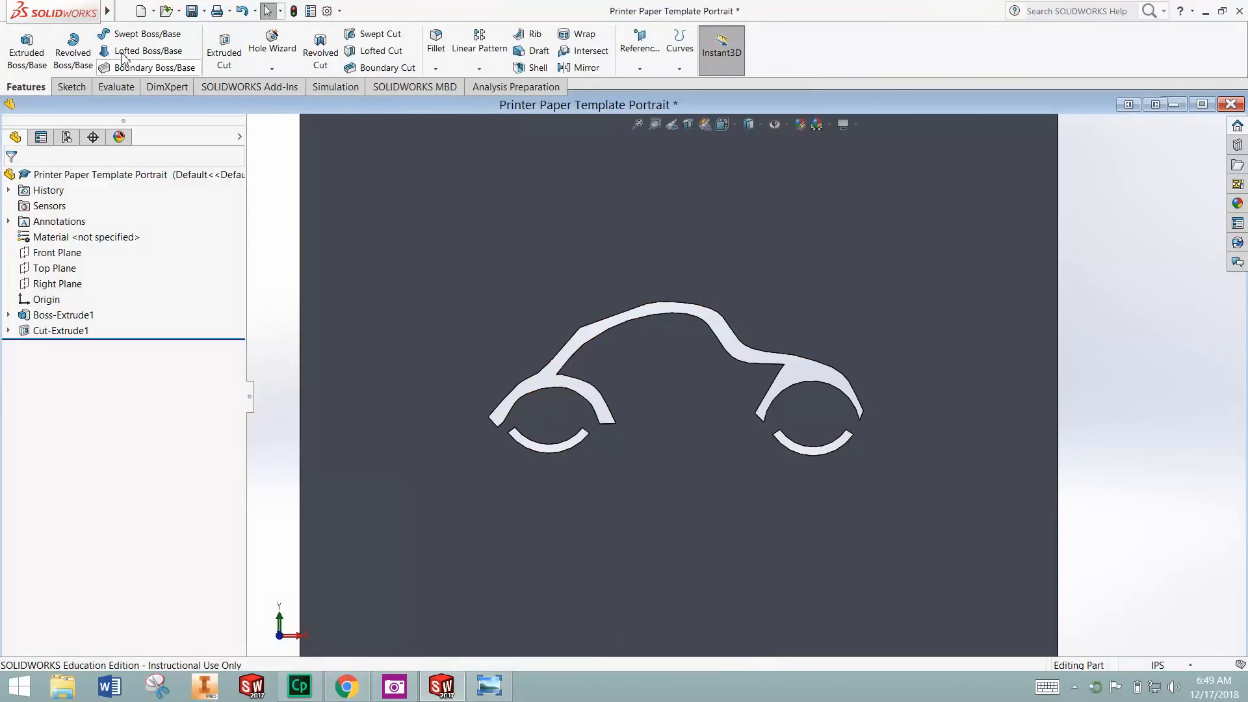
left_click(241, 11)
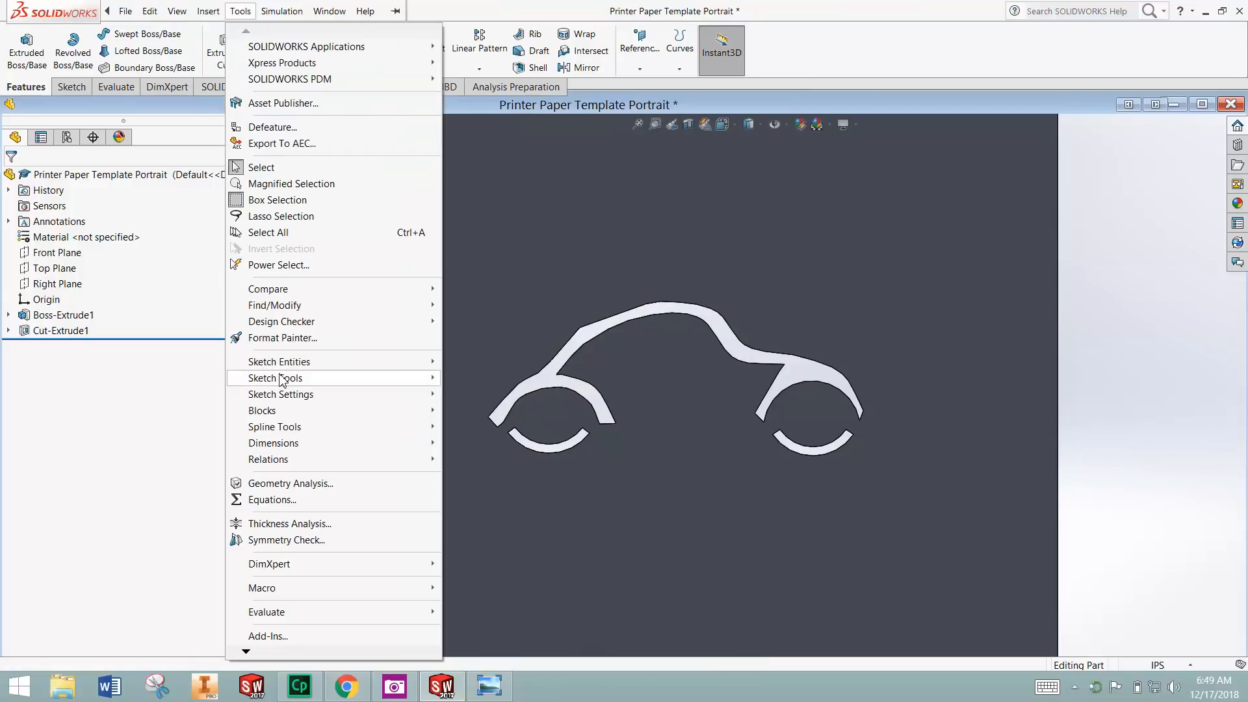
mouse_move(286, 379)
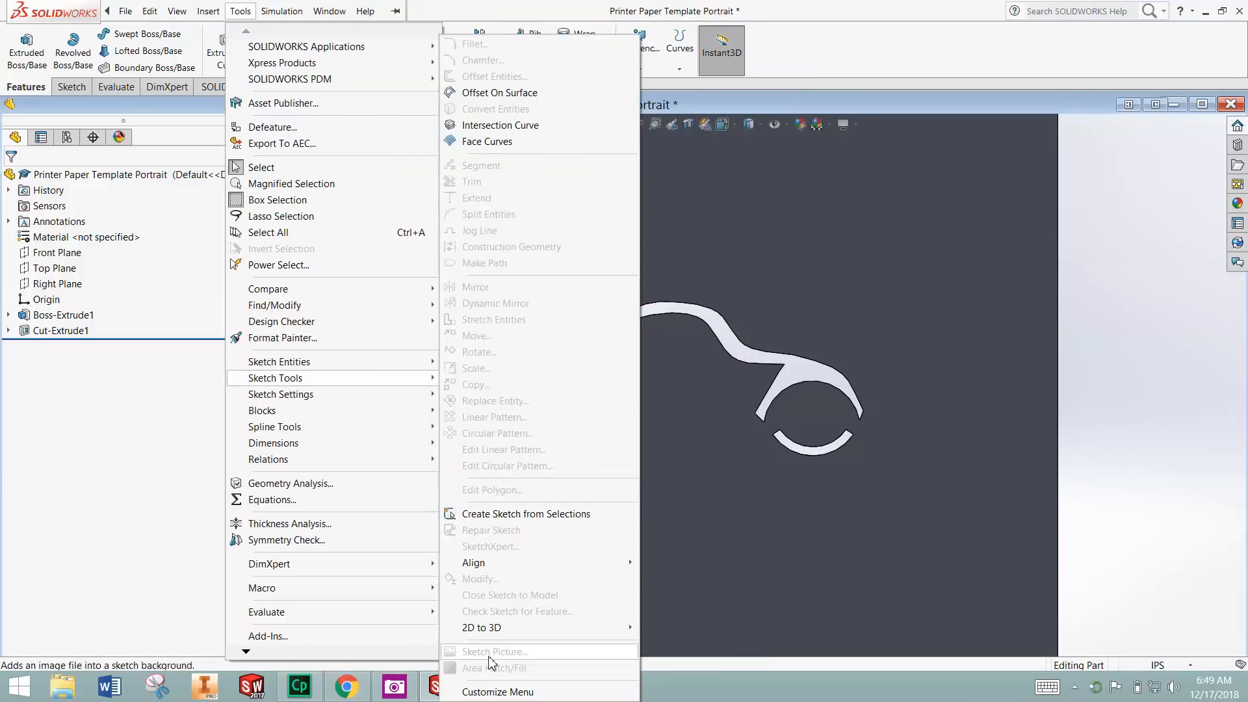
left_click(684, 536)
left_click(691, 543)
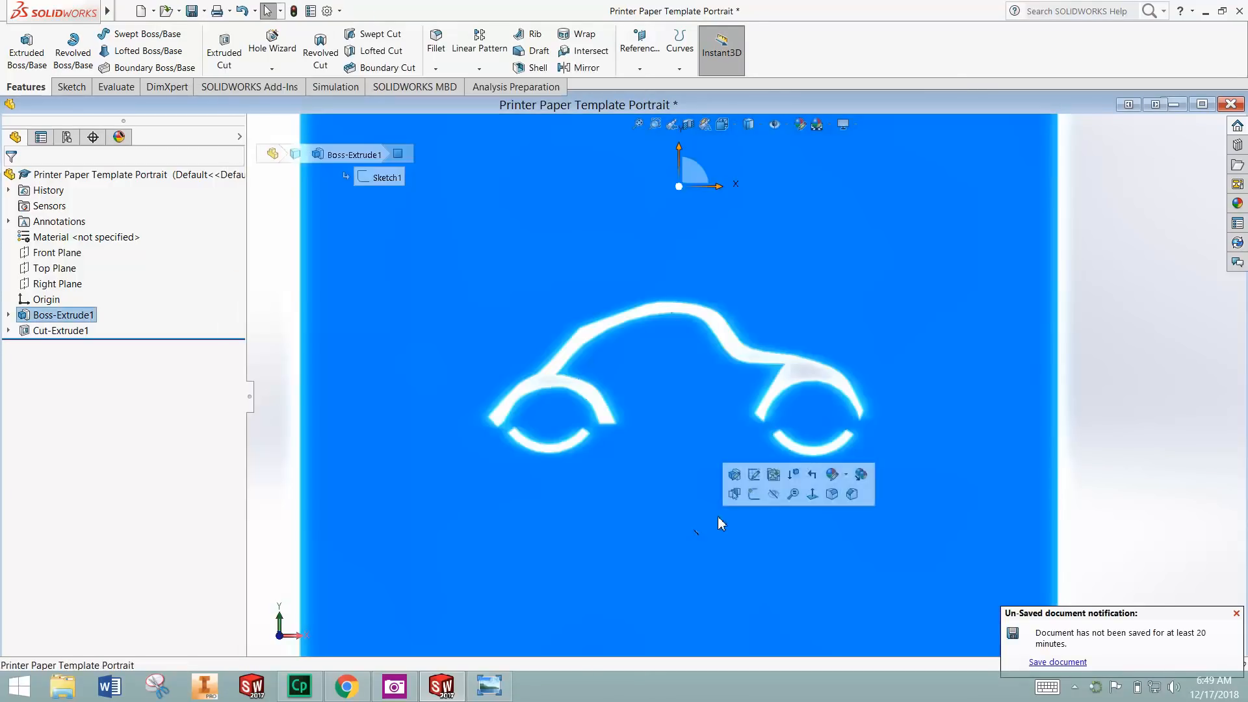
left_click(1176, 410)
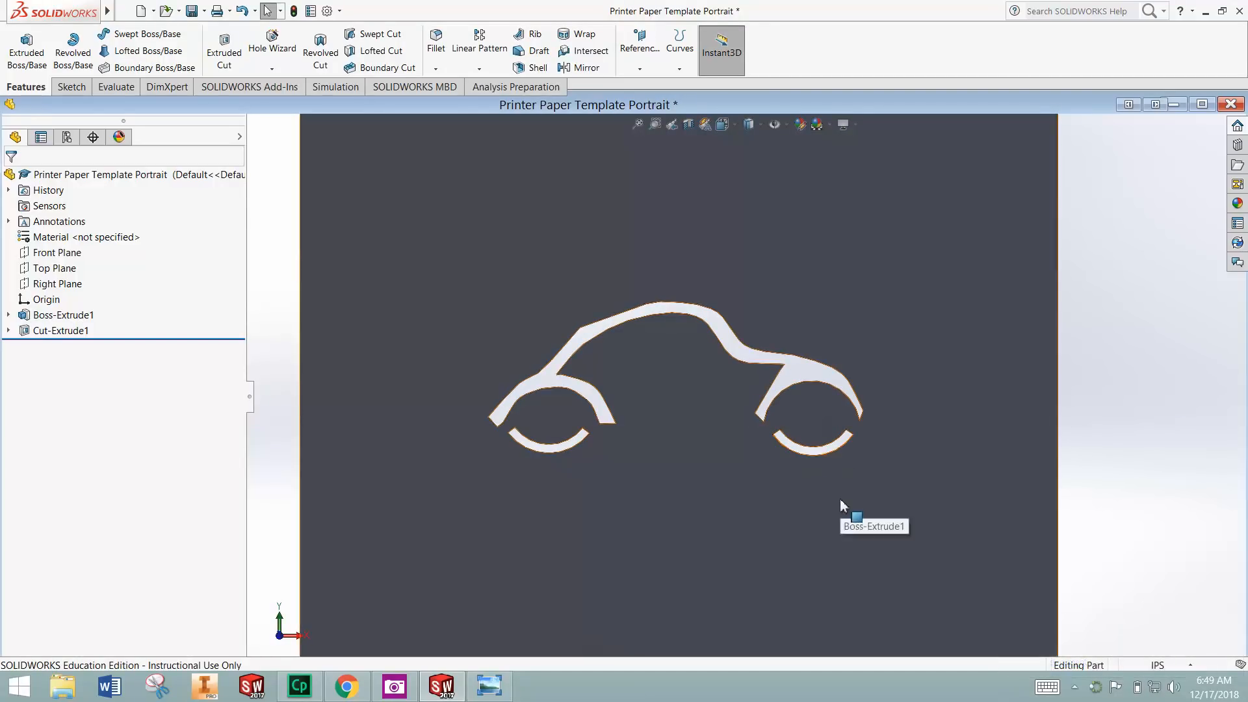
scroll(594, 450, "up", 1)
scroll(605, 471, "down", 1)
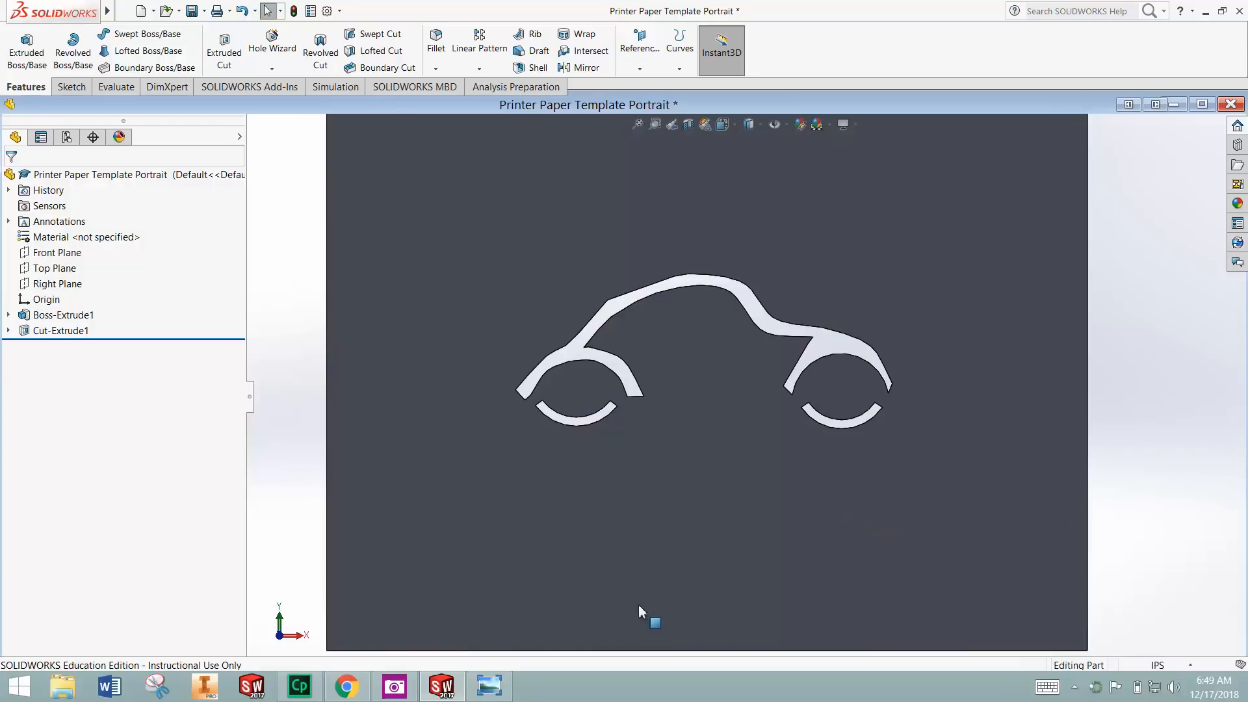
scroll(642, 587, "up", 1)
scroll(670, 513, "down", 1)
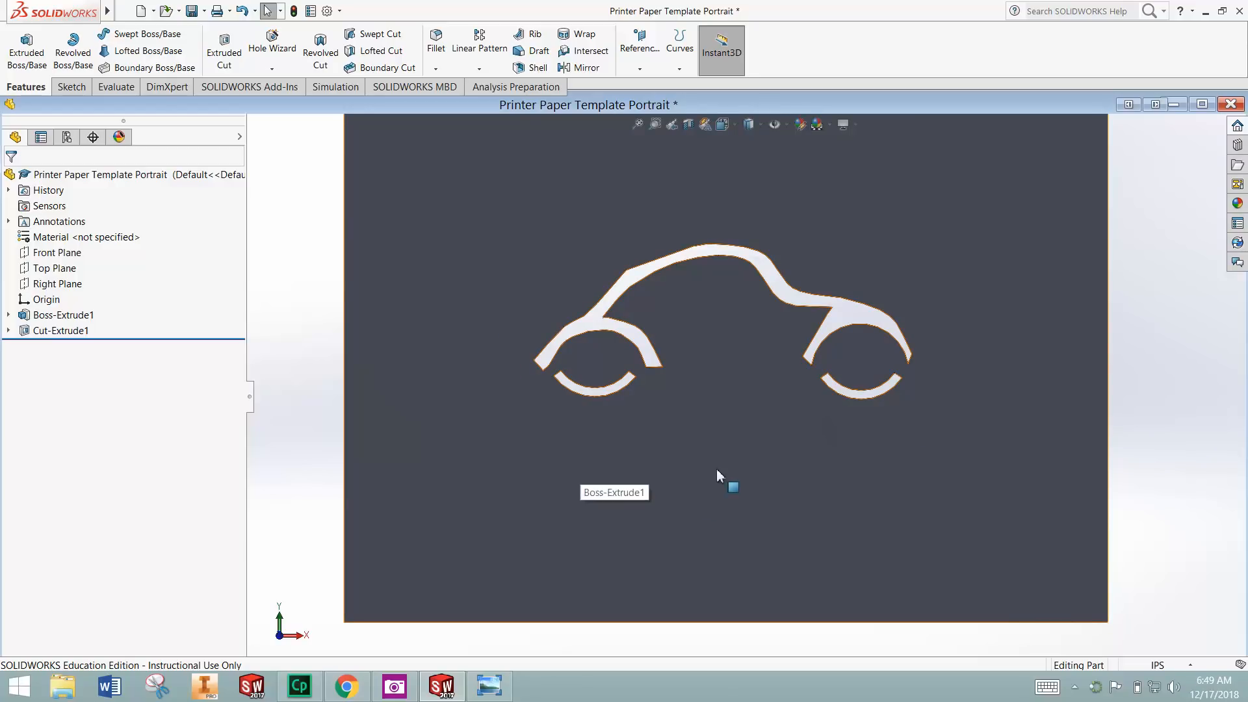
Start a new sketch on the front face of the paper template
left_click(69, 87)
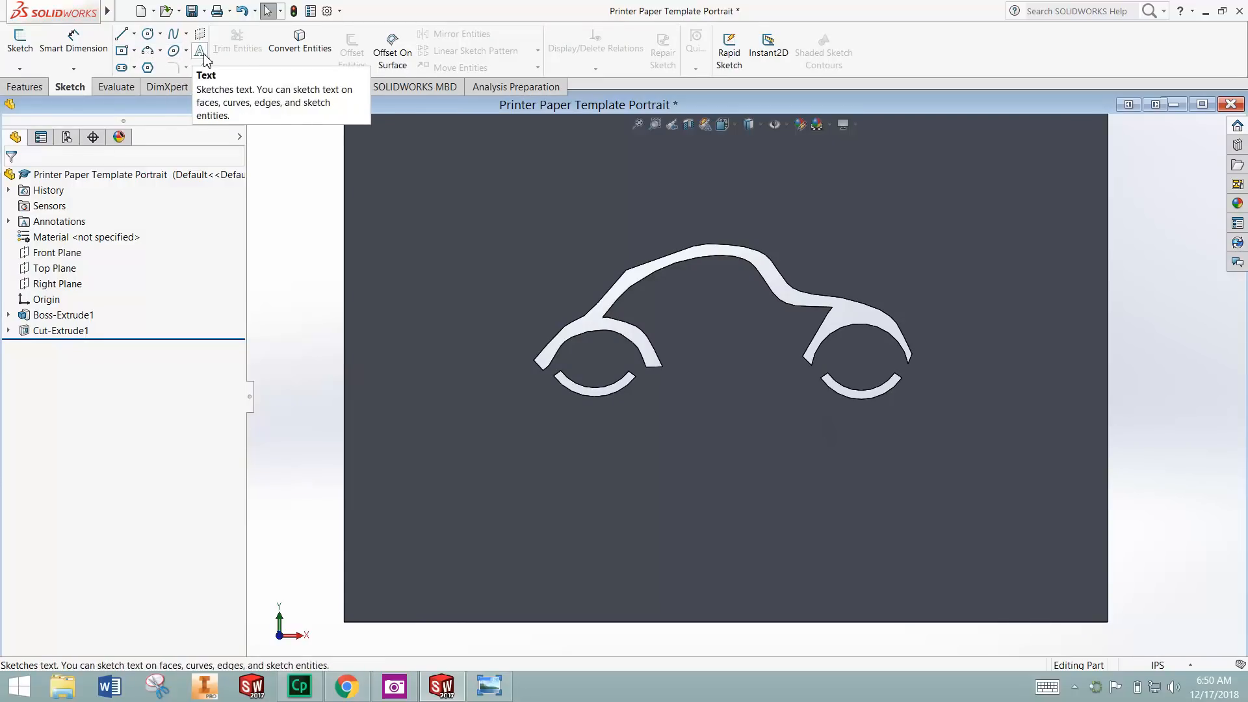
left_click(26, 51)
left_click(26, 52)
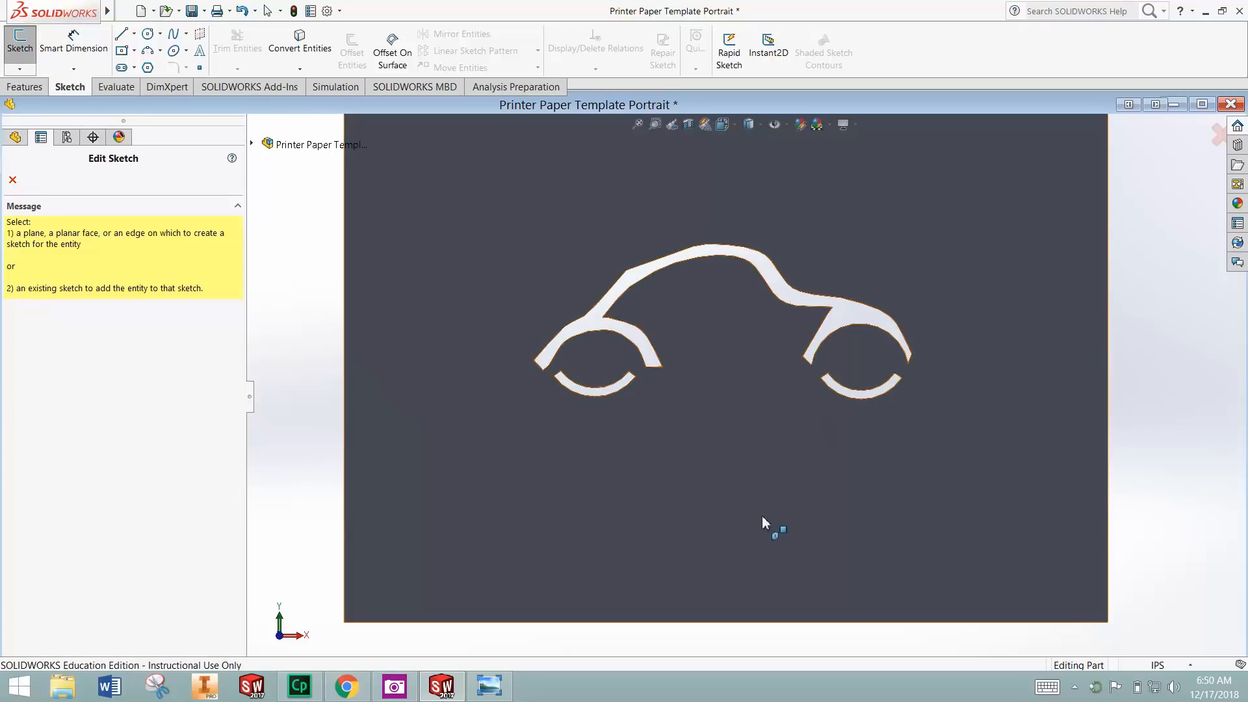
left_click(727, 478)
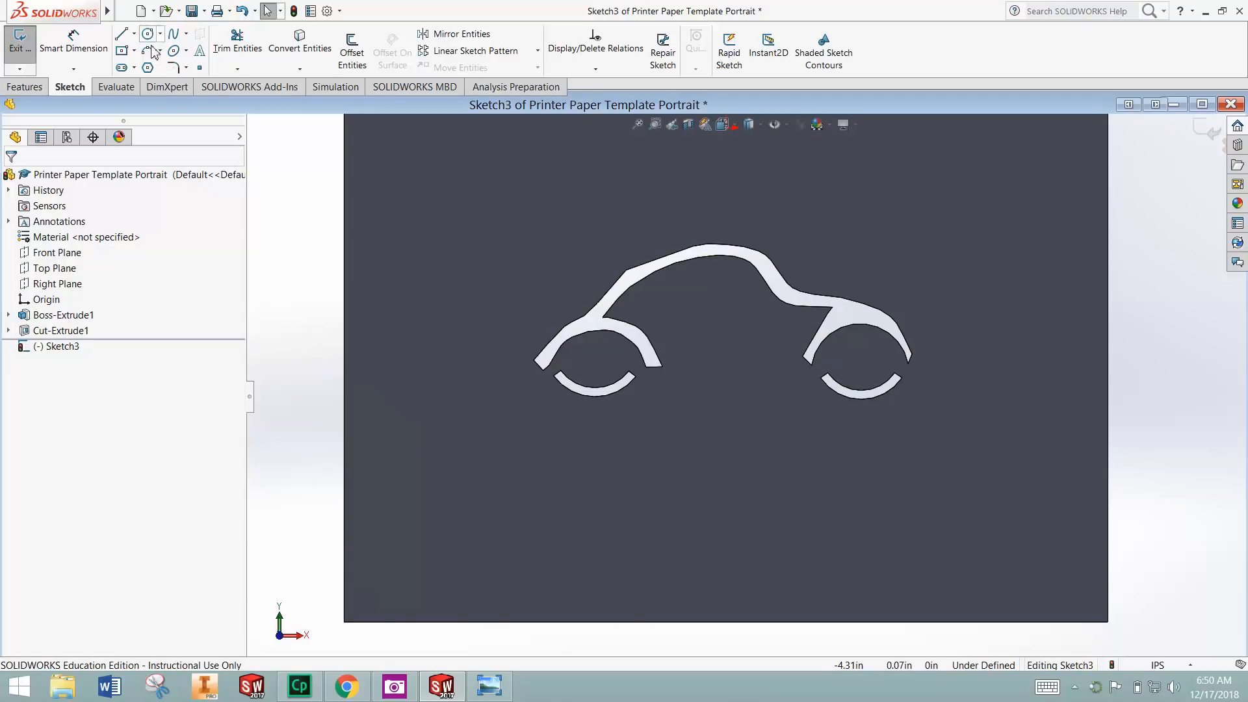
Add sketch text reading VOLKSWAGEN in capitals to the new sketch on the paper template
left_click(202, 54)
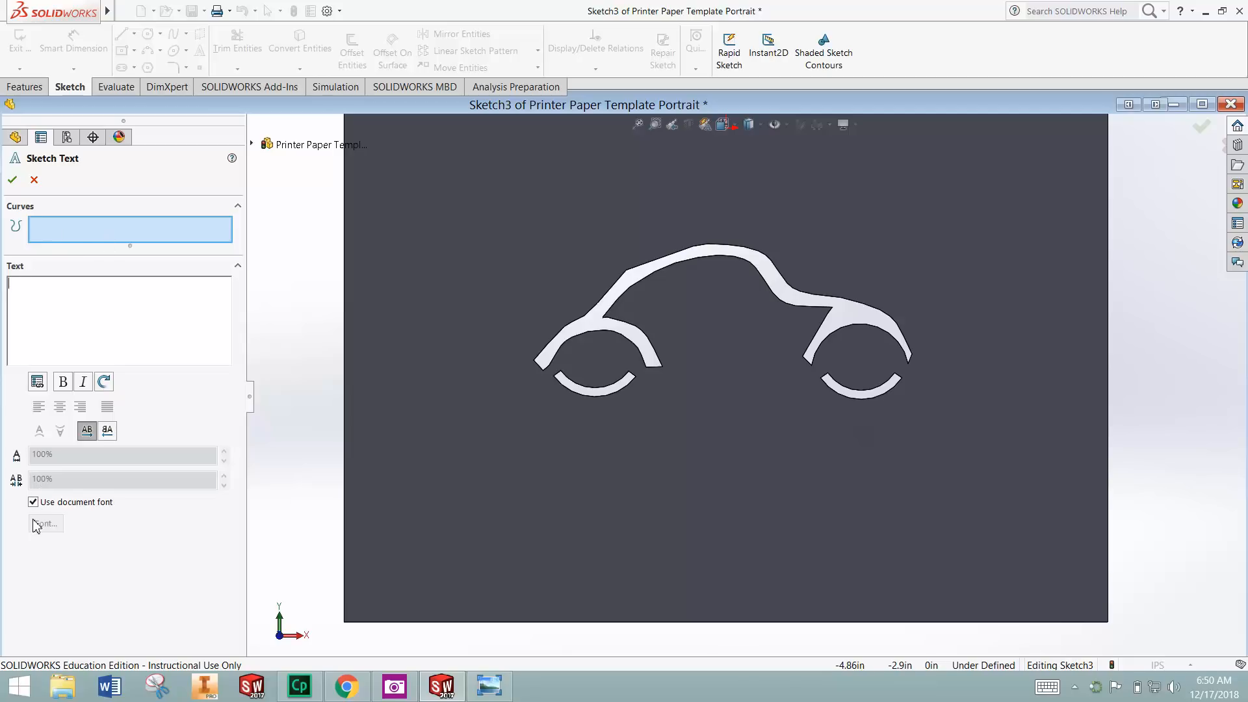
key("ctrl")
key("ctrl")
key("Caps_Lock")
left_click_drag(81, 292, 5, 288)
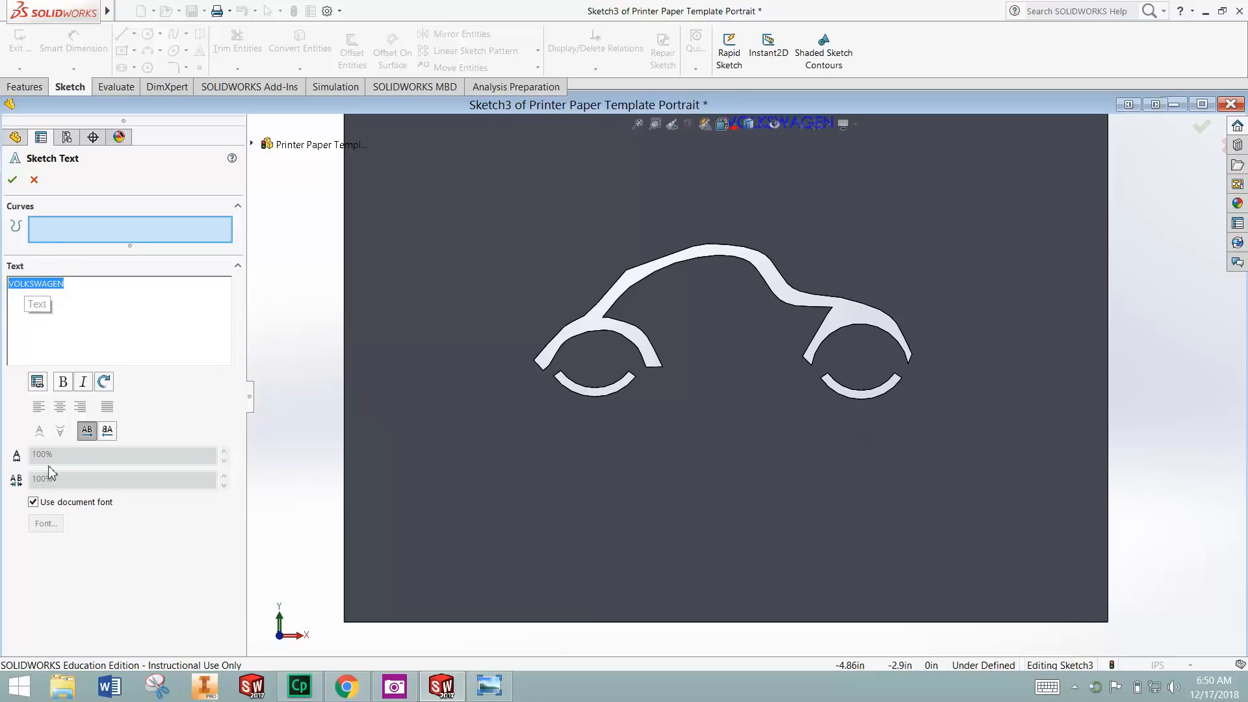
Override the document font and format the VOLKSWAGEN text as Stencil, Bold, 0.30 in high
left_click(33, 503)
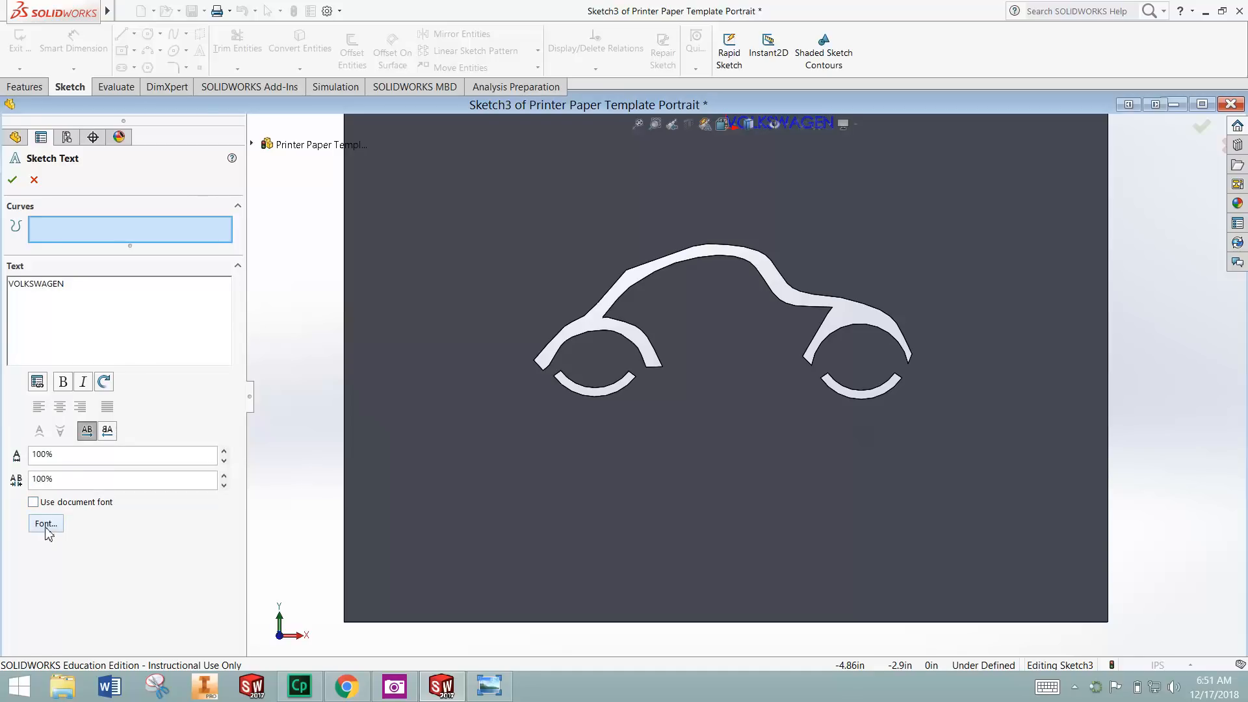
left_click(41, 523)
left_click(43, 526)
left_click(42, 524)
left_click(49, 529)
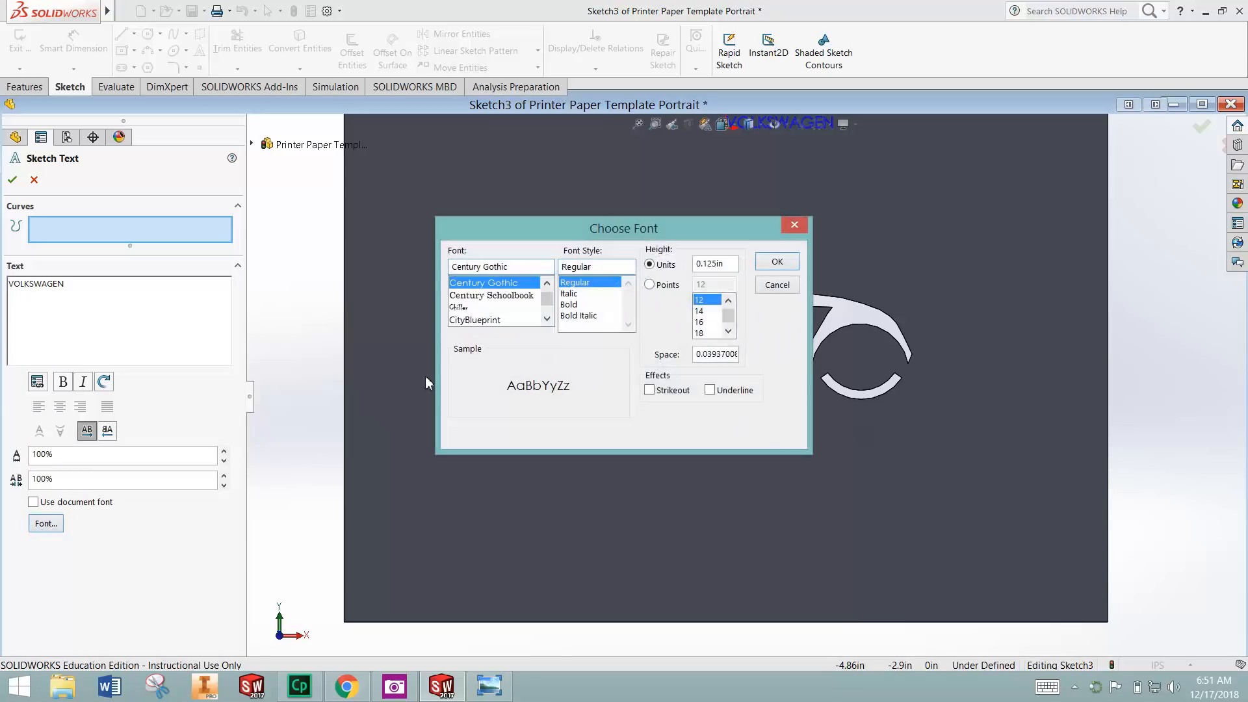
left_click(522, 272)
type("S")
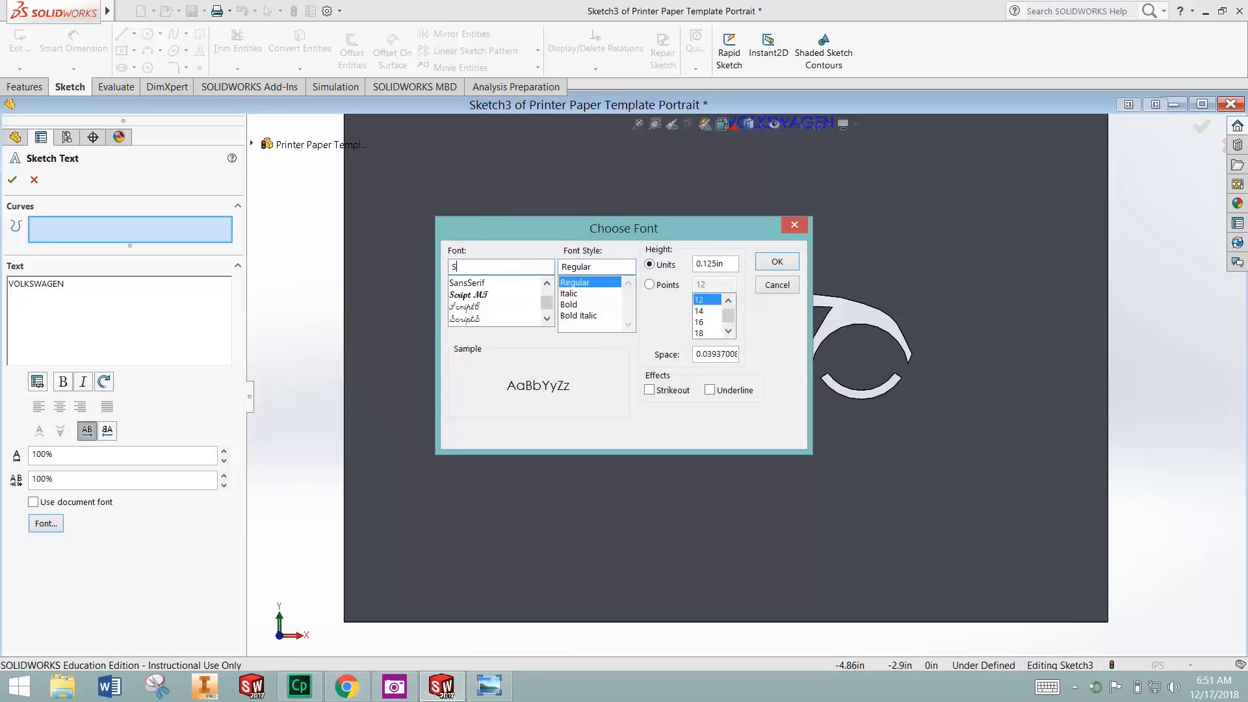
type("TENCil")
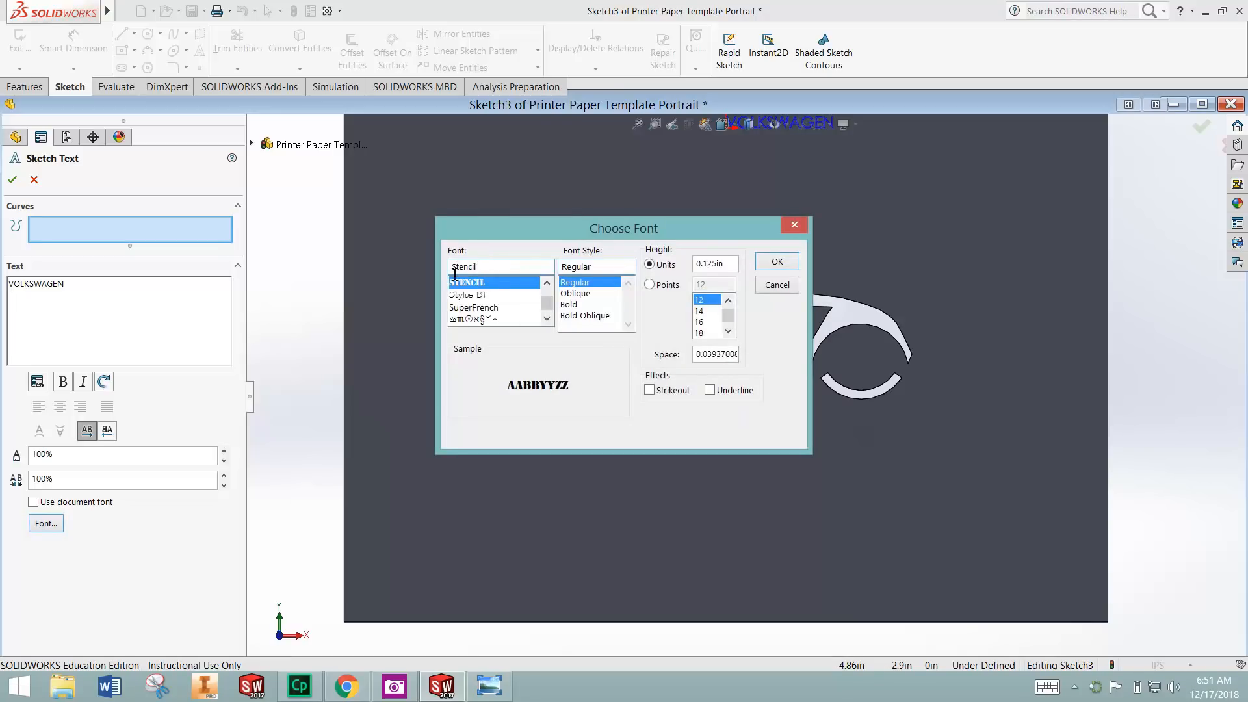
left_click(499, 290)
left_click(570, 305)
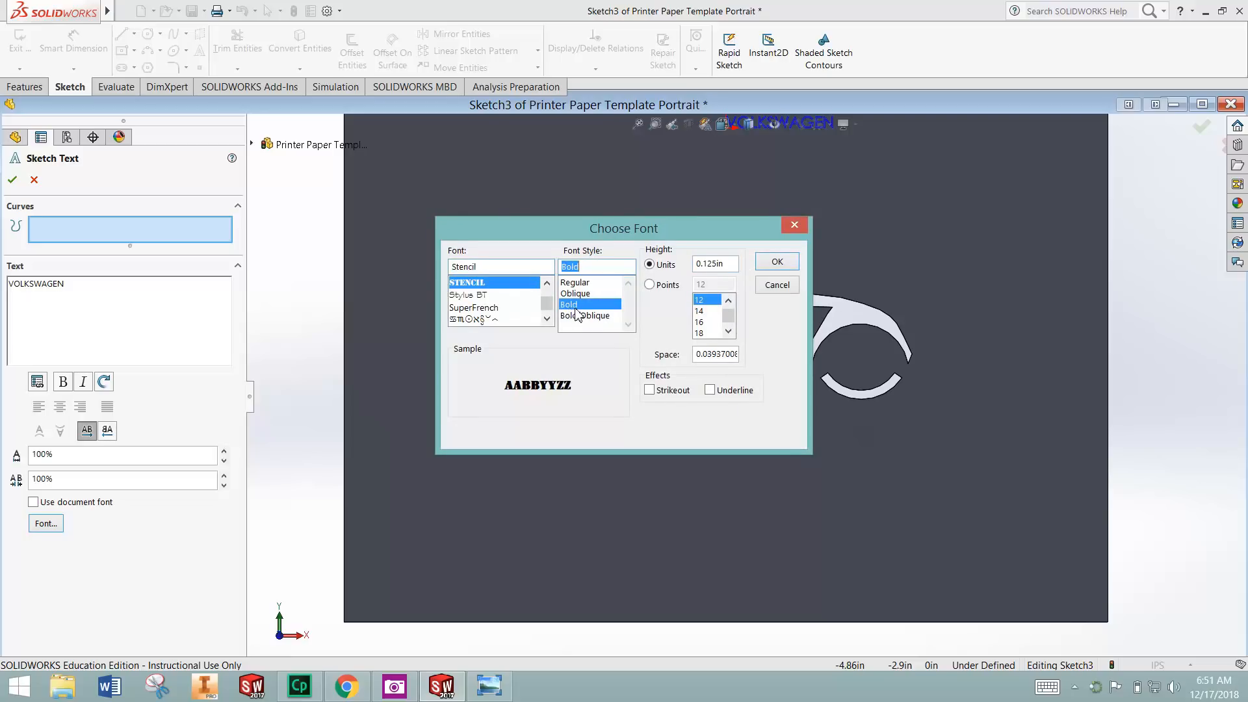
left_click_drag(732, 269, 698, 265)
type(".")
left_click(770, 265)
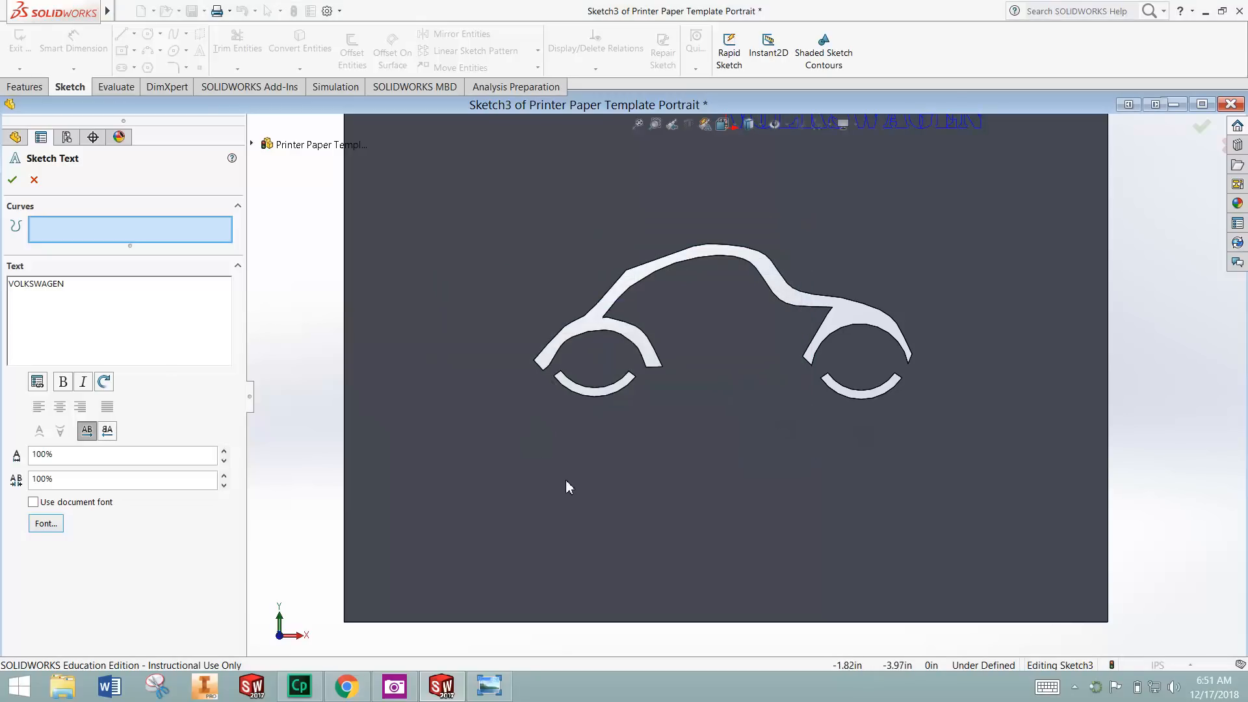
Examine the stencil letter shapes and the lettering's size and placement relative to the car and the paper
scroll(728, 351, "up", 4)
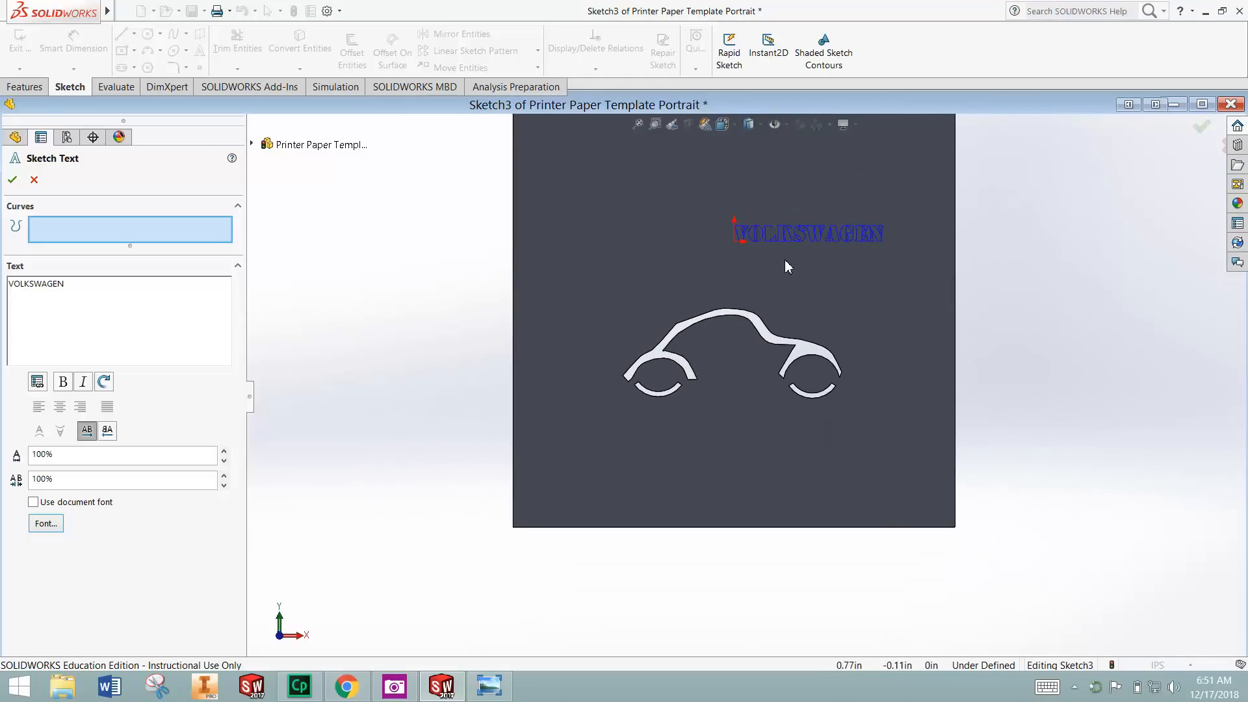
scroll(796, 234, "down", 4)
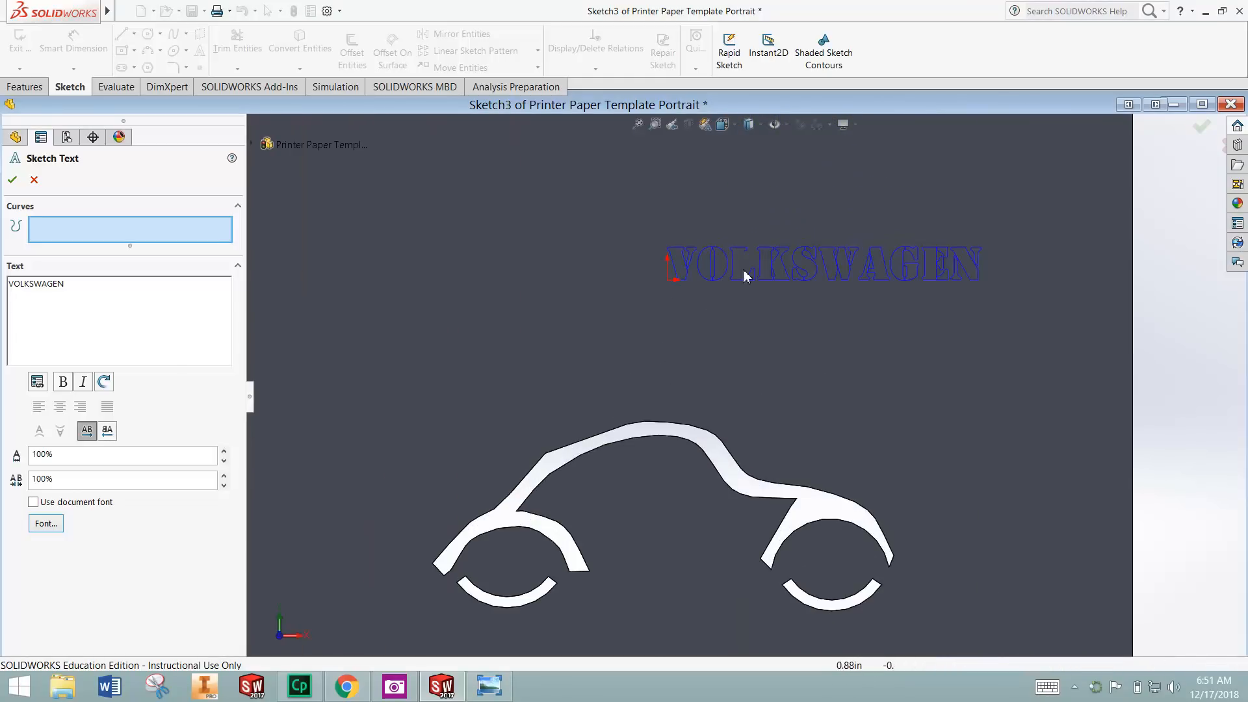
scroll(745, 276, "down", 3)
scroll(696, 344, "down", 2)
scroll(970, 357, "up", 1)
scroll(764, 382, "down", 2)
scroll(764, 382, "down", 2)
scroll(778, 461, "up", 6)
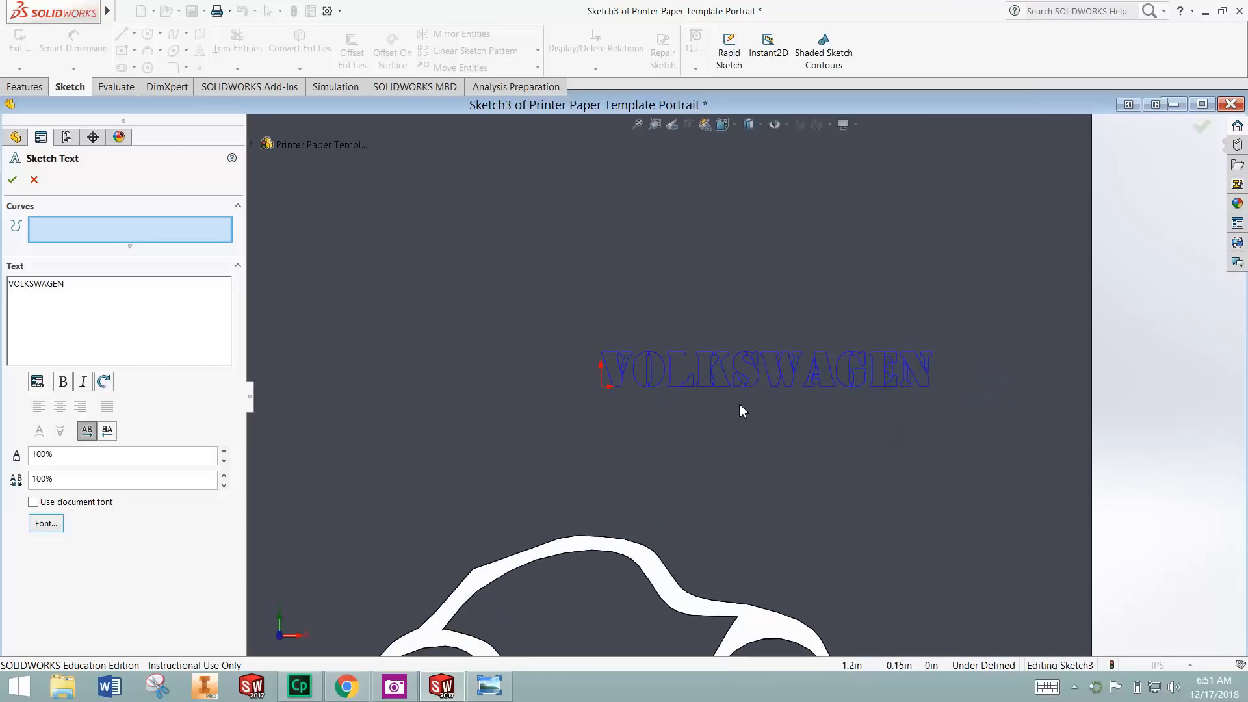
scroll(691, 393, "up", 1)
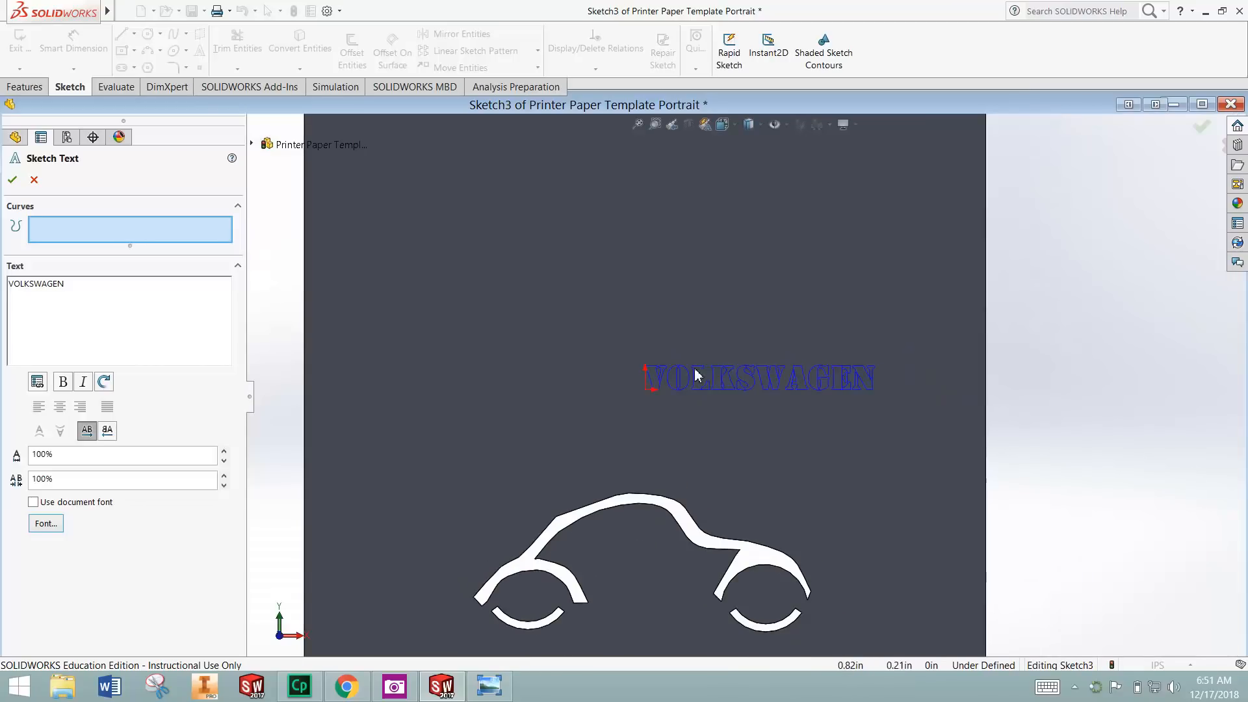
scroll(661, 402, "down", 4)
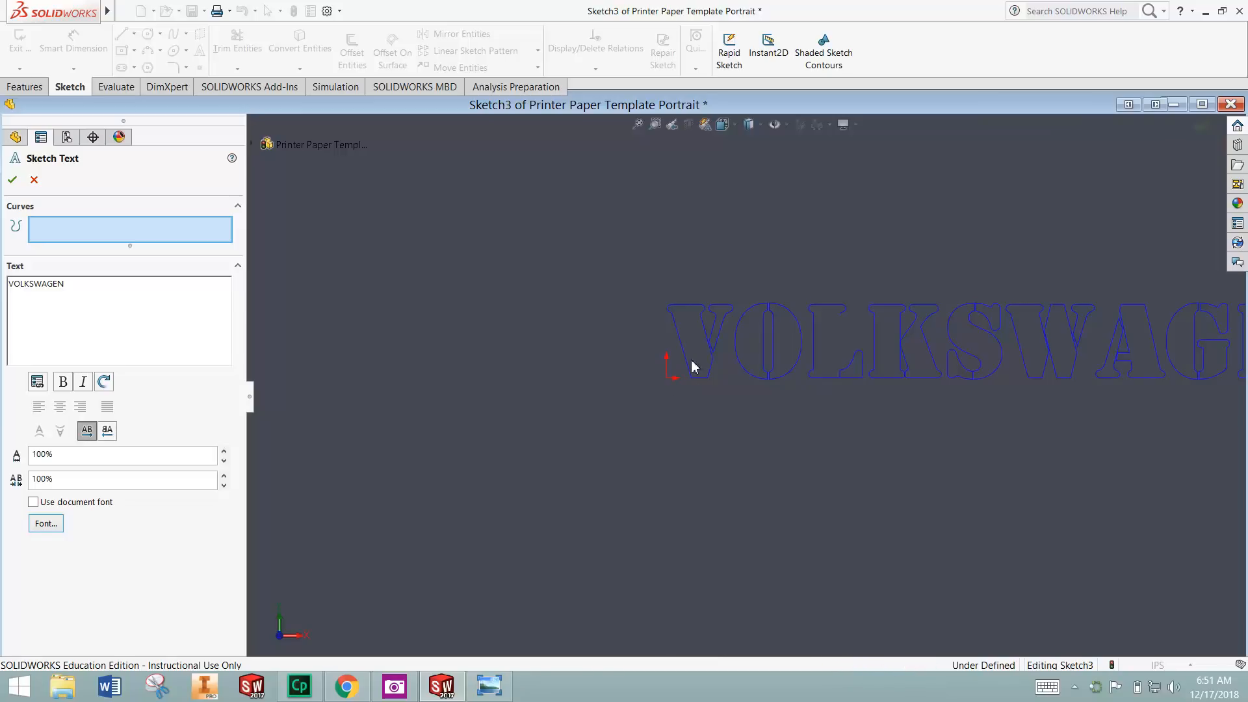
scroll(813, 491, "up", 5)
scroll(789, 528, "up", 2)
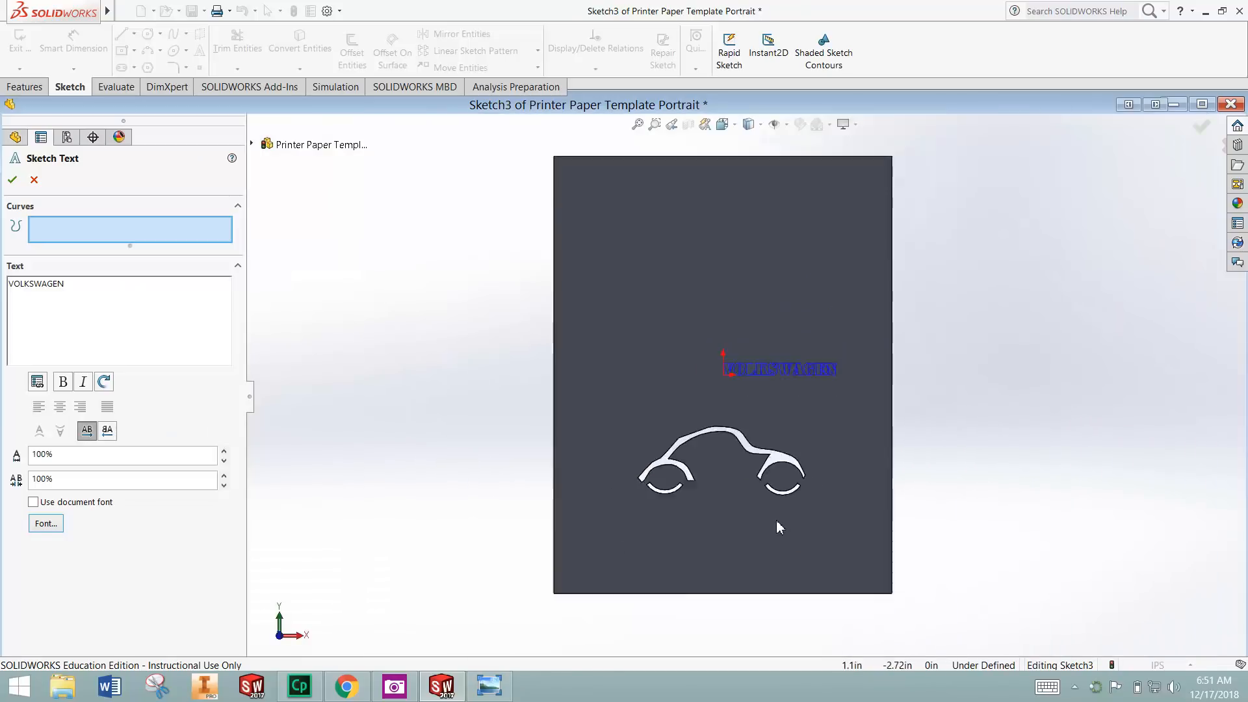
scroll(719, 460, "down", 2)
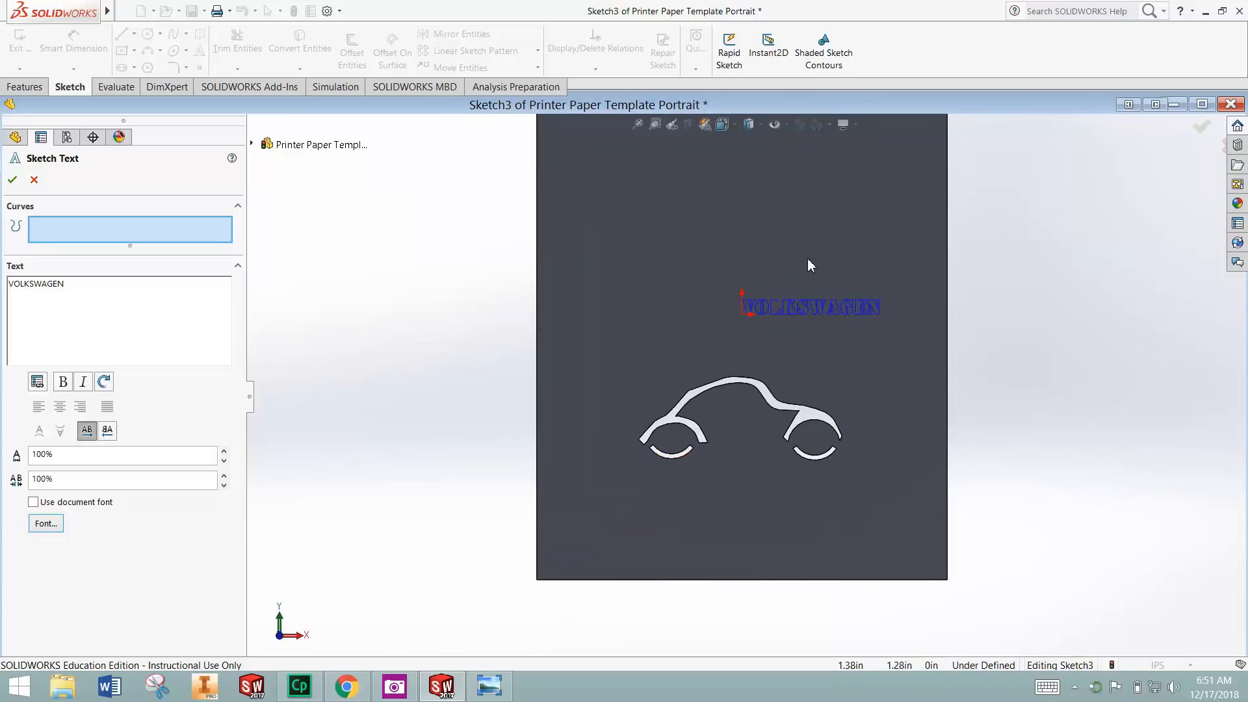
scroll(761, 331, "down", 2)
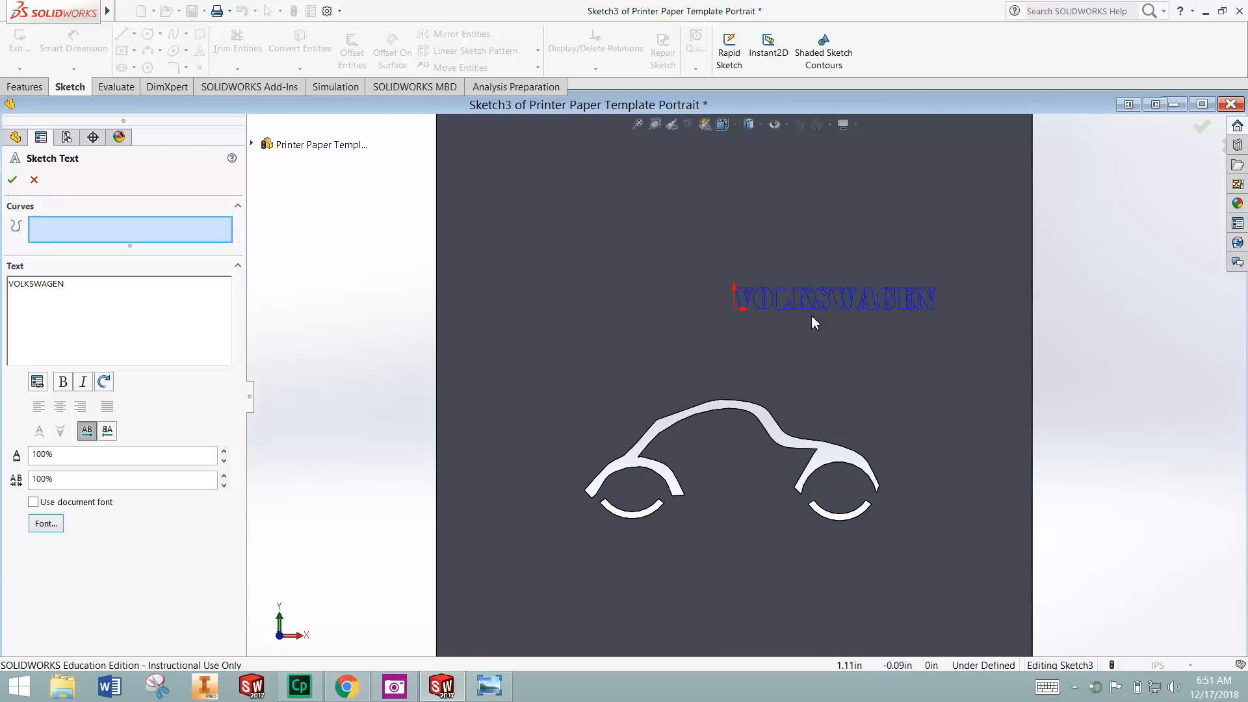
Accept the VOLKSWAGEN text and move it to the empty area beneath the car
left_click(11, 185)
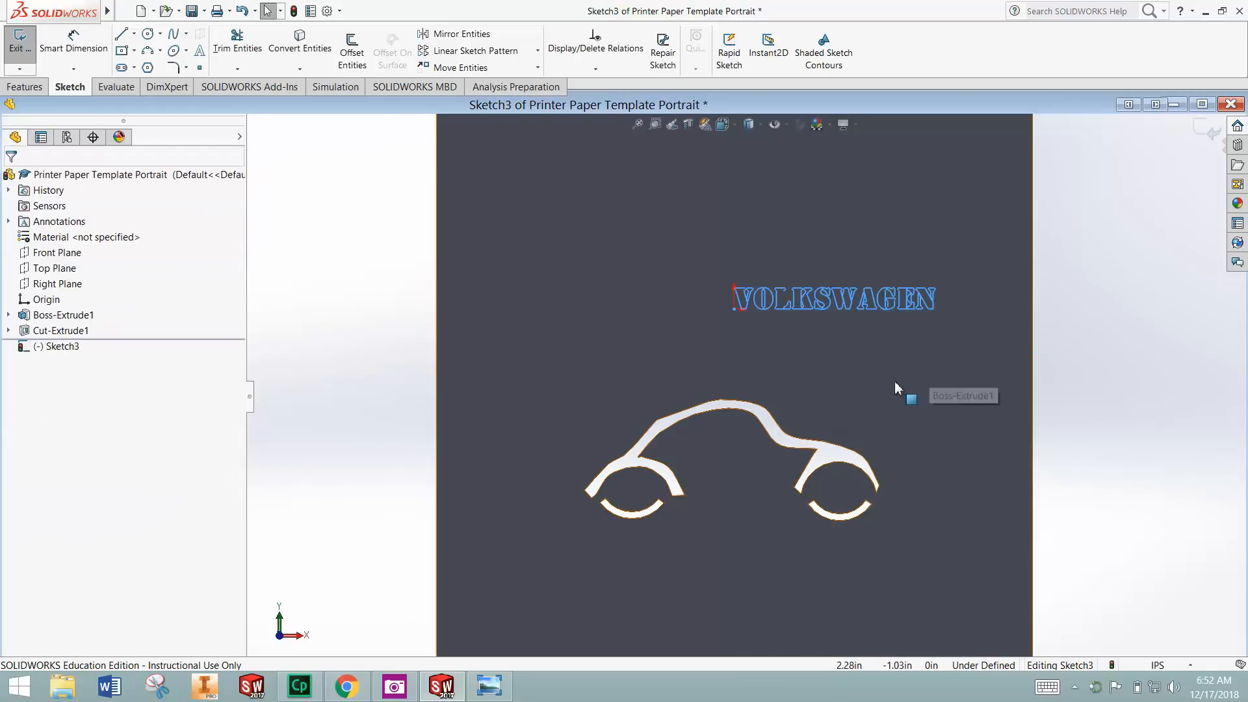
scroll(895, 381, "up", 3)
mouse_move(788, 342)
left_mouse_down()
mouse_move(747, 508)
mouse_move(718, 513)
mouse_move(771, 470)
mouse_move(789, 493)
mouse_move(764, 446)
left_mouse_up()
scroll(722, 514, "down", 4)
left_click(776, 528)
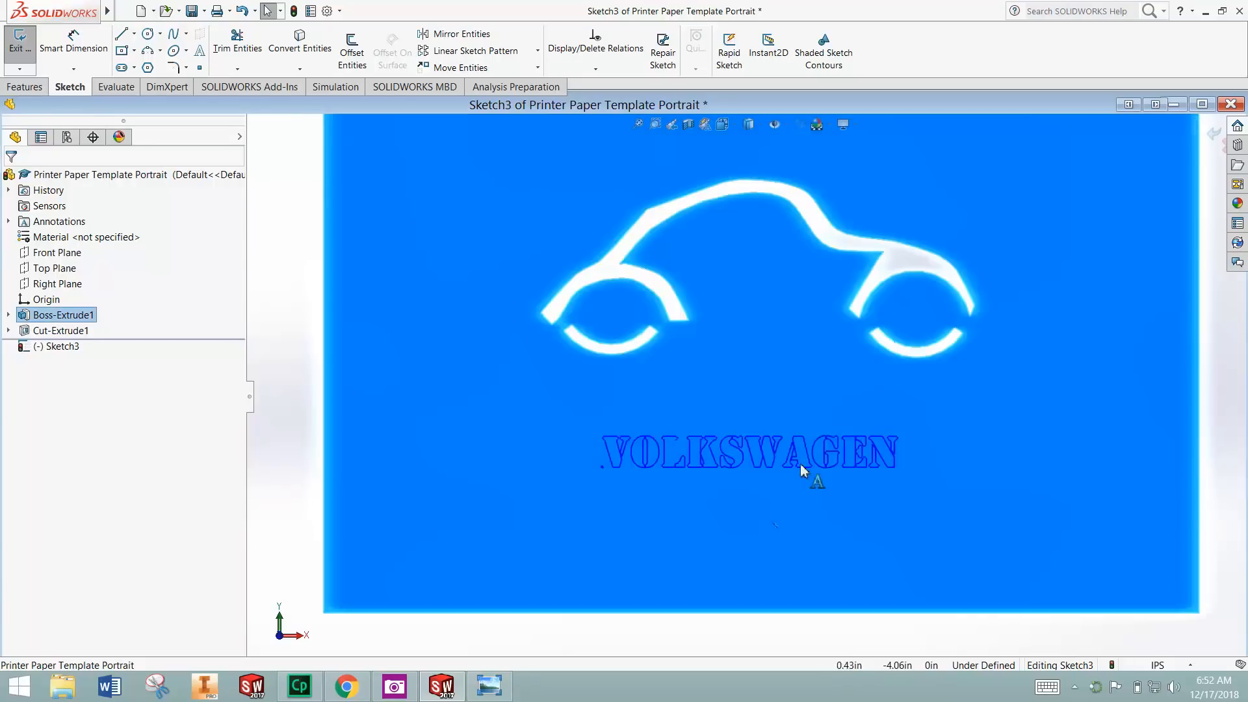
left_click(307, 452)
left_click(611, 455)
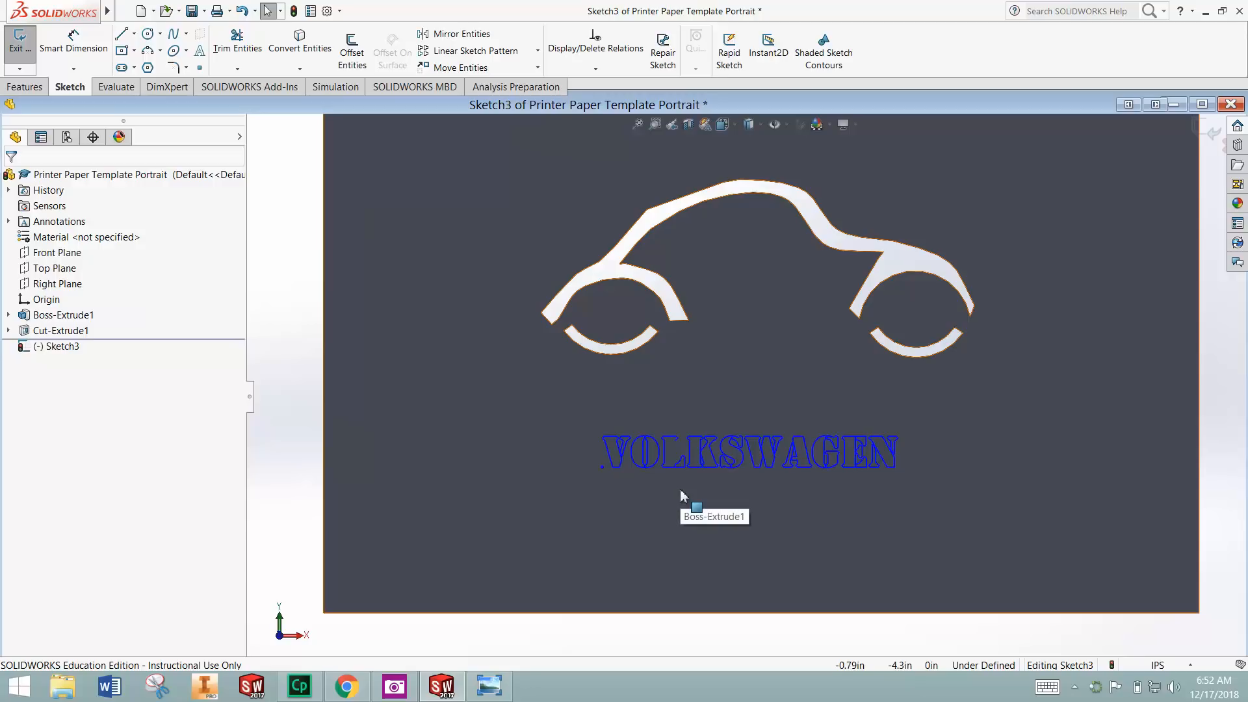
Edit the VOLKSWAGEN text to use the Regular font style and a height of 0.5 in
double_click(715, 448)
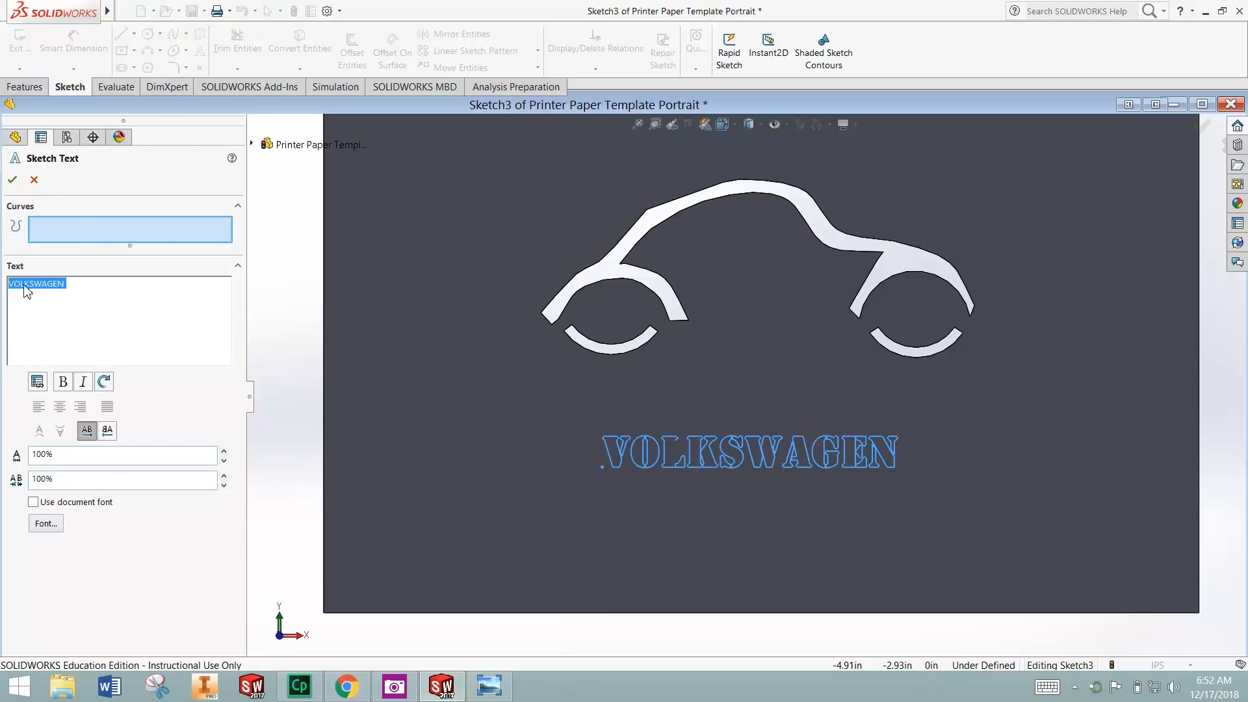
left_click(46, 523)
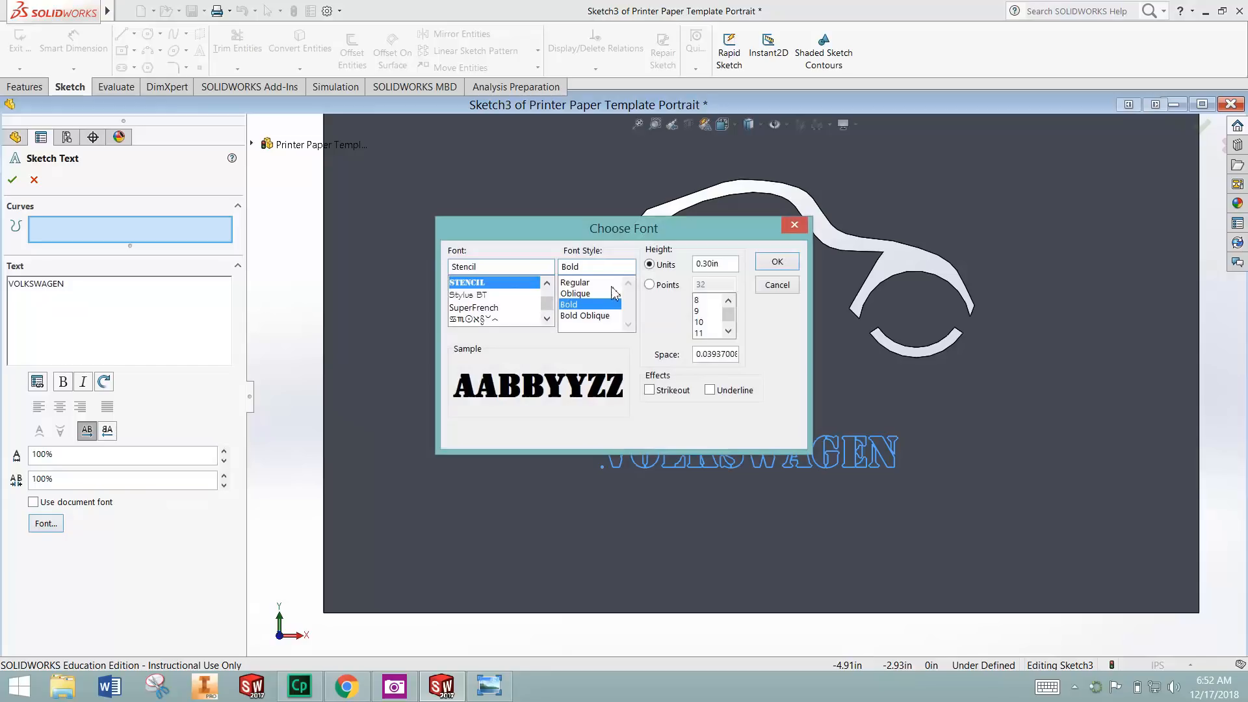
left_click(585, 283)
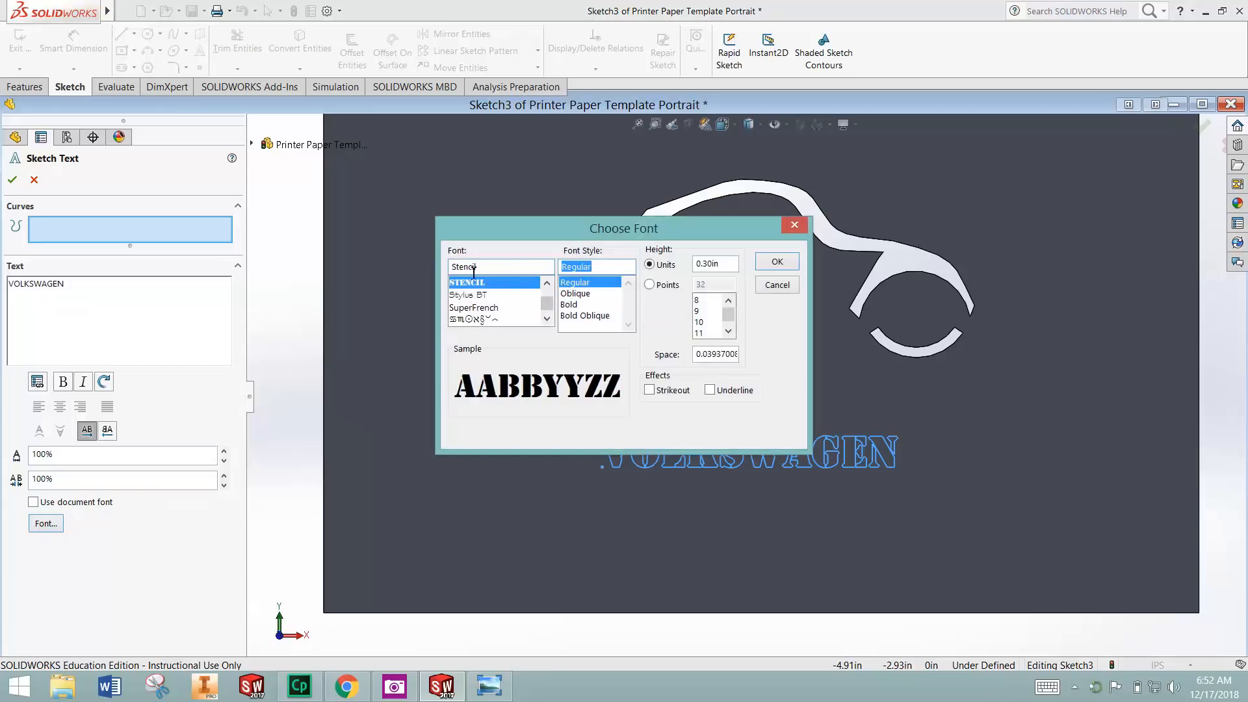
left_click_drag(739, 269, 687, 267)
type(".5")
key("Return")
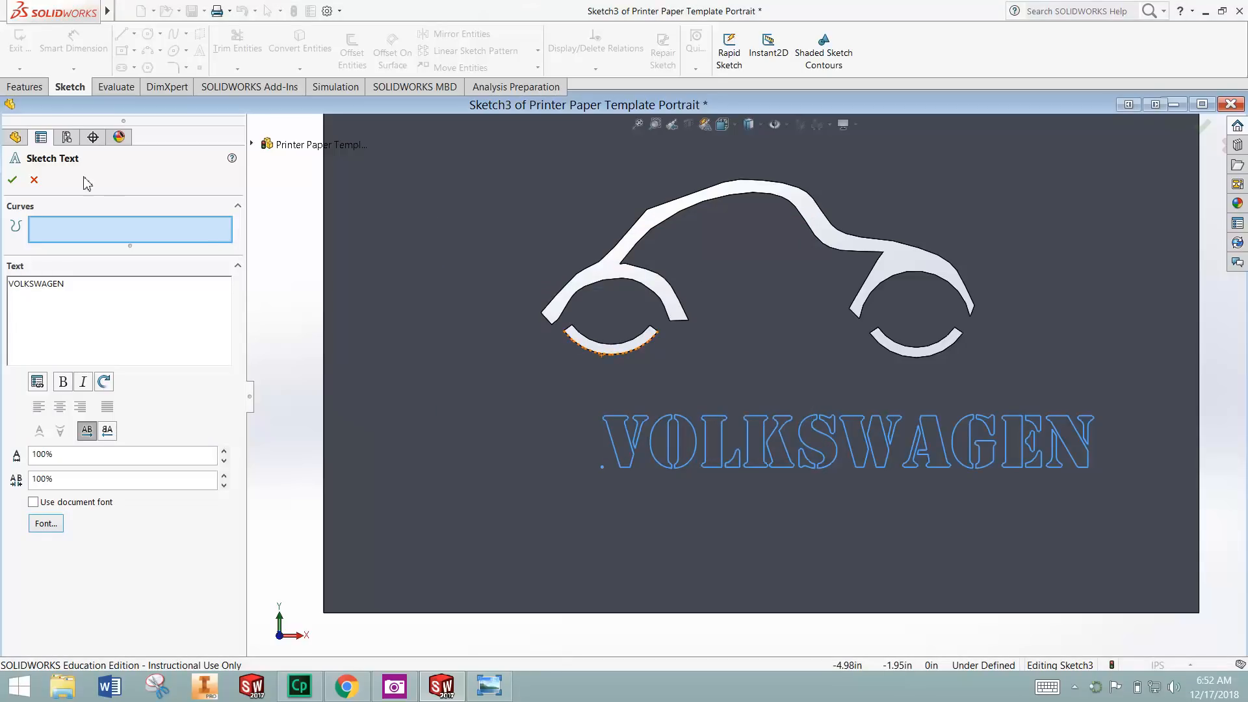
left_click(12, 180)
Shift the enlarged VOLKSWAGEN text so it sits roughly centred beneath the car, and check its letter outlines
left_click_drag(695, 464, 581, 474)
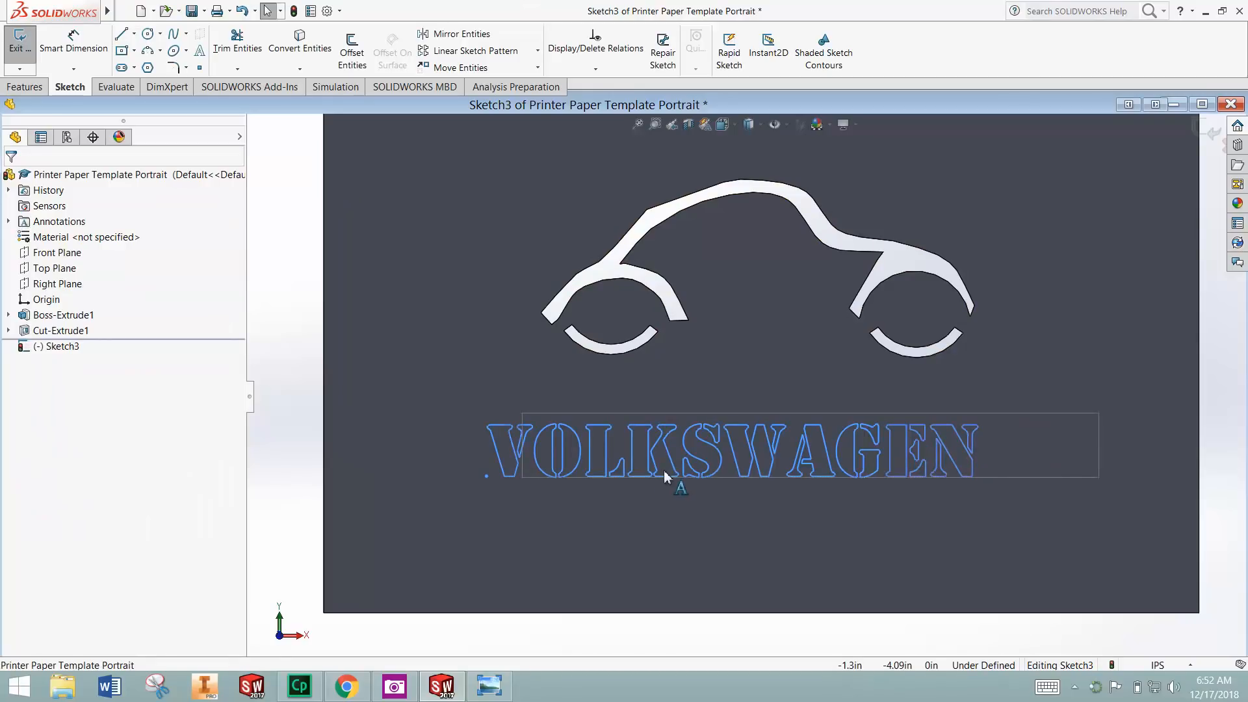
left_click_drag(664, 475, 662, 470)
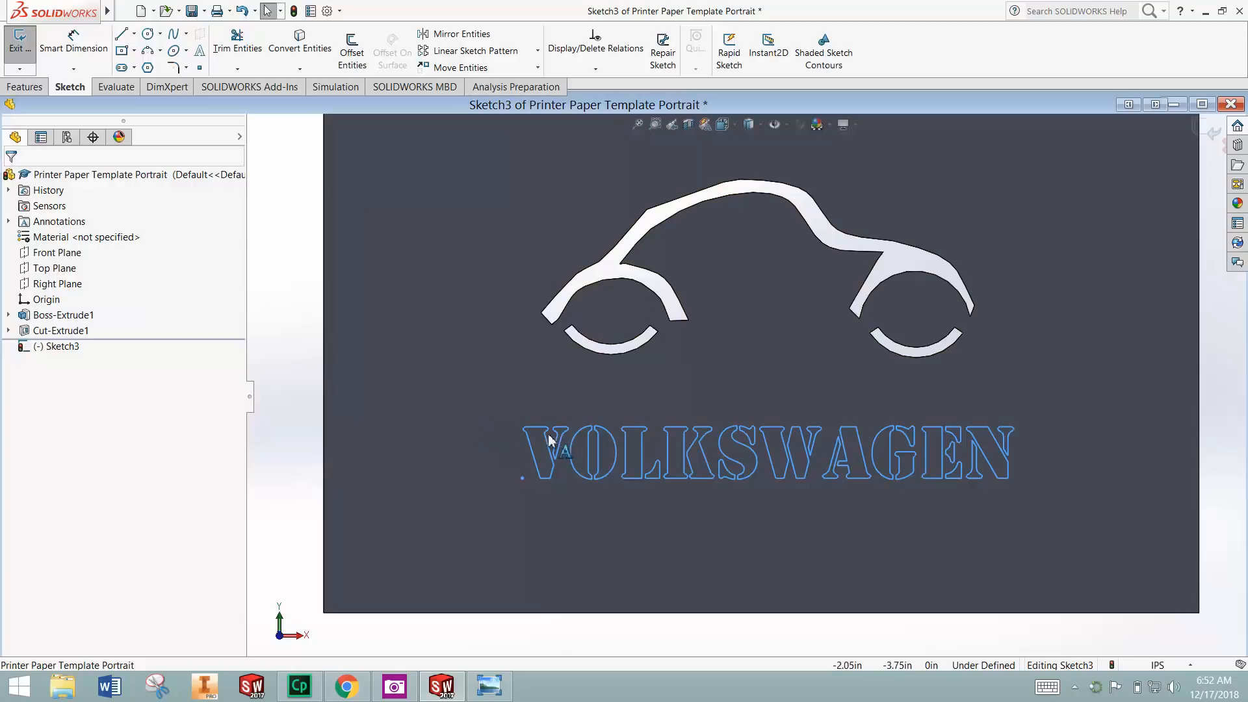
scroll(548, 446, "down", 3)
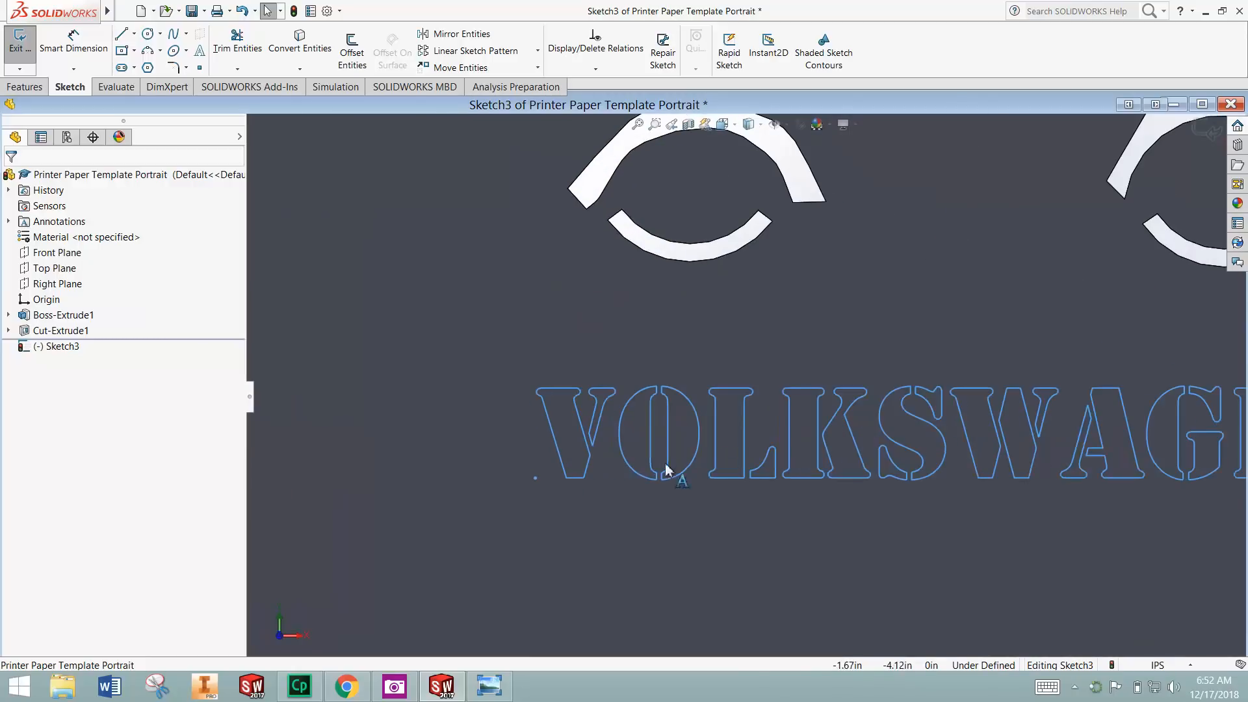
scroll(667, 468, "down", 3)
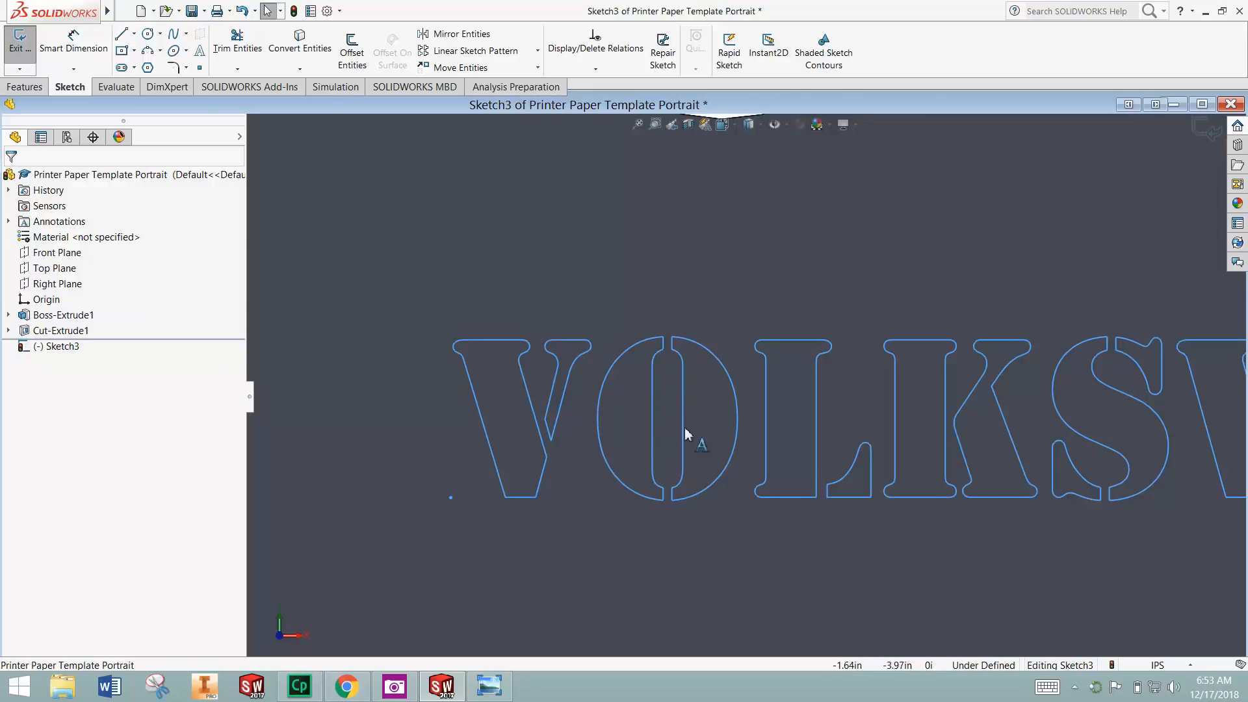
scroll(813, 446, "up", 5)
scroll(931, 380, "up", 2)
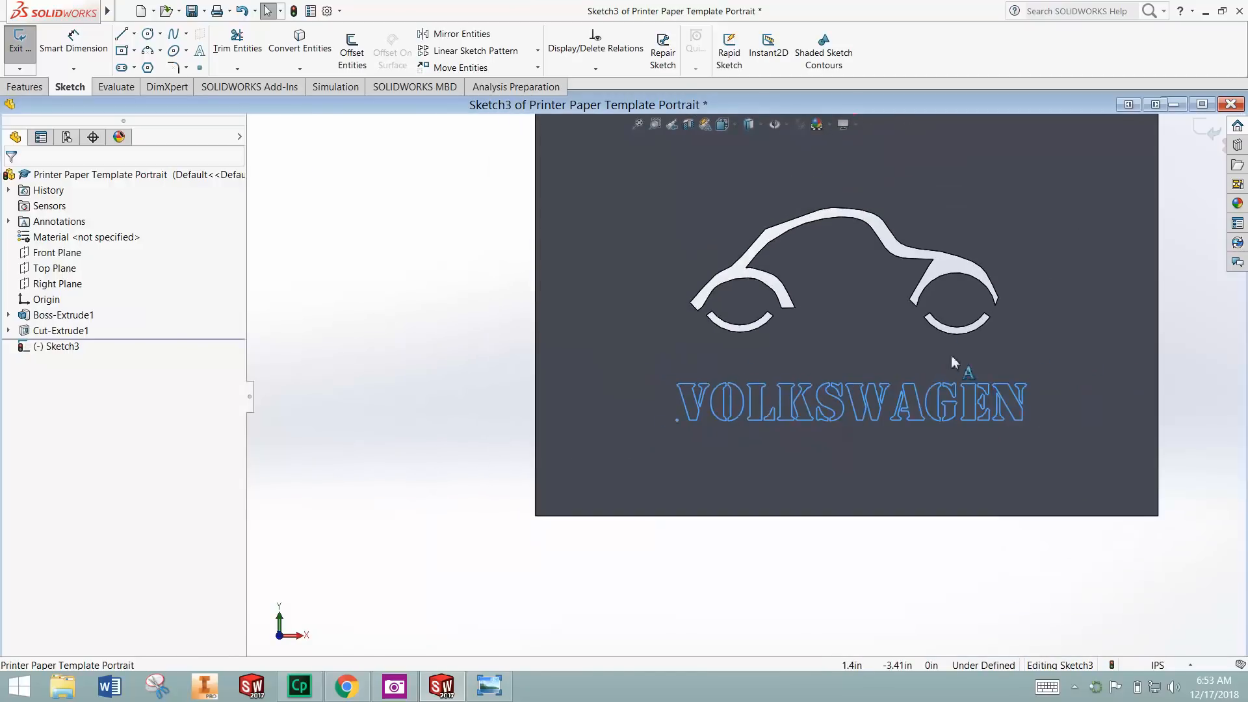
scroll(998, 432, "down", 2)
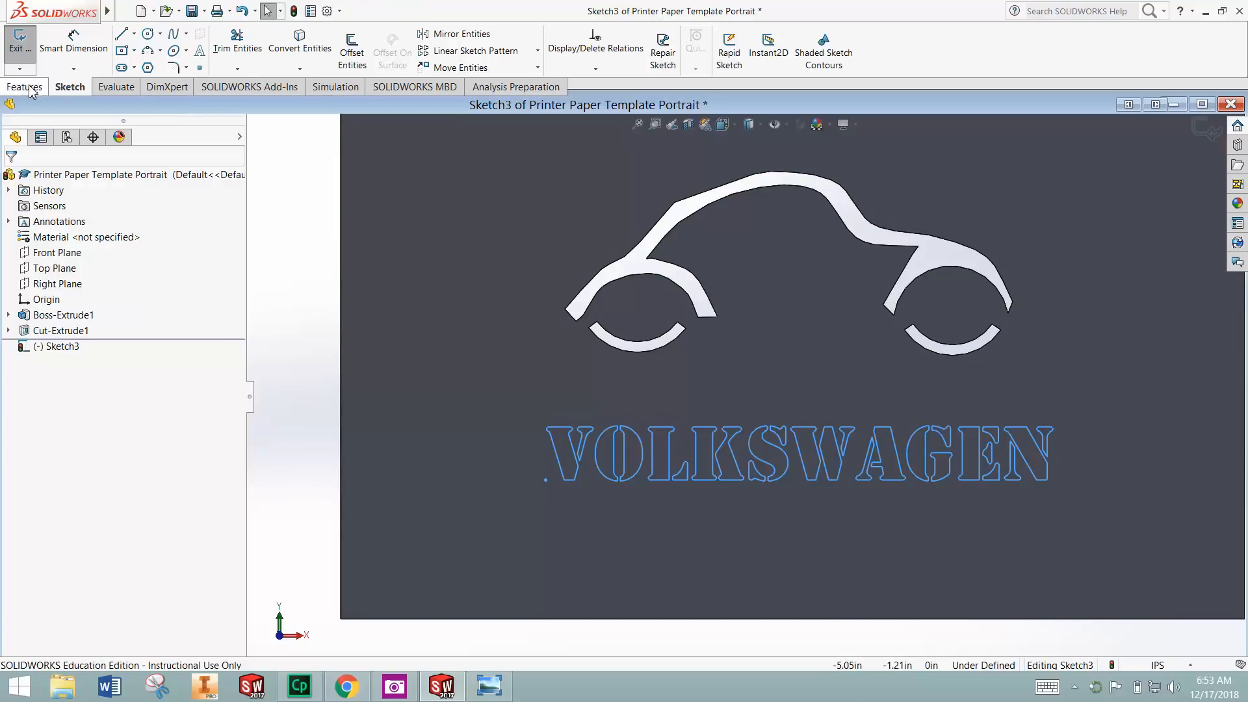
Cut-extrude the VOLKSWAGEN lettering 0.10 in deep, blind from the sketch plane
key("ctrl")
key("ctrl")
key("ctrl")
left_click(29, 89)
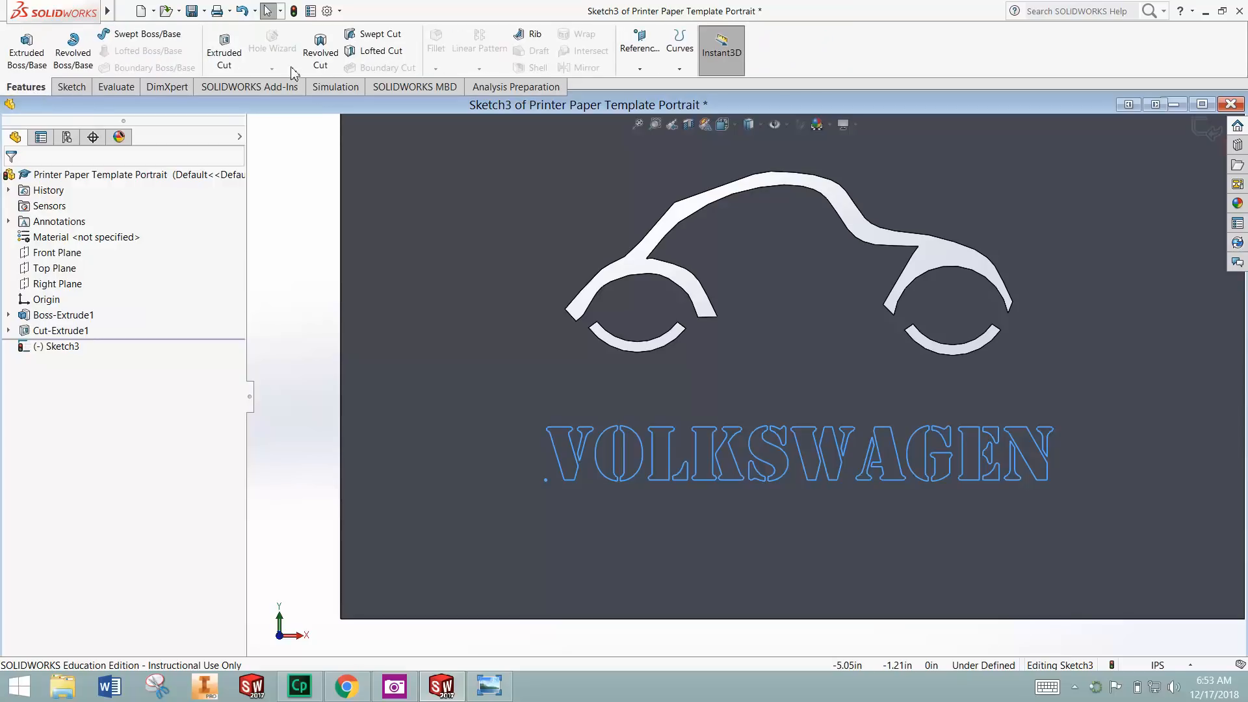
left_click(225, 51)
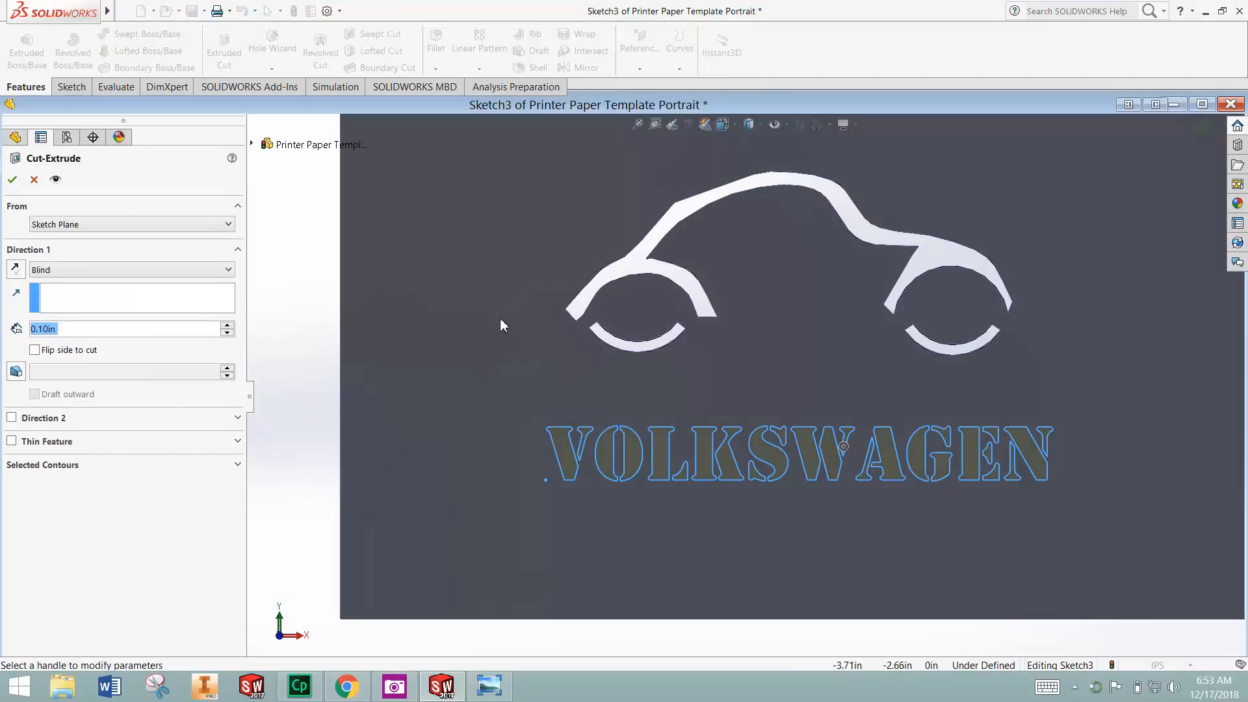
middle_click_drag(1054, 399, 1005, 450)
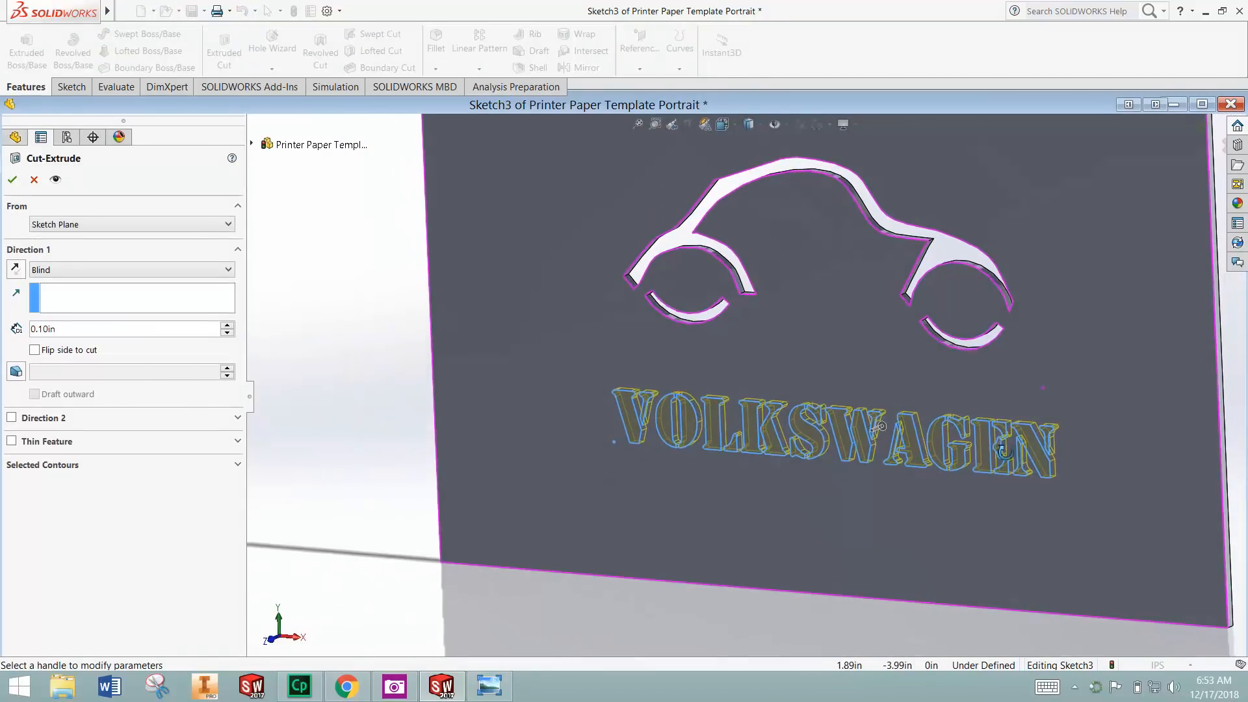
scroll(1005, 450, "down", 3)
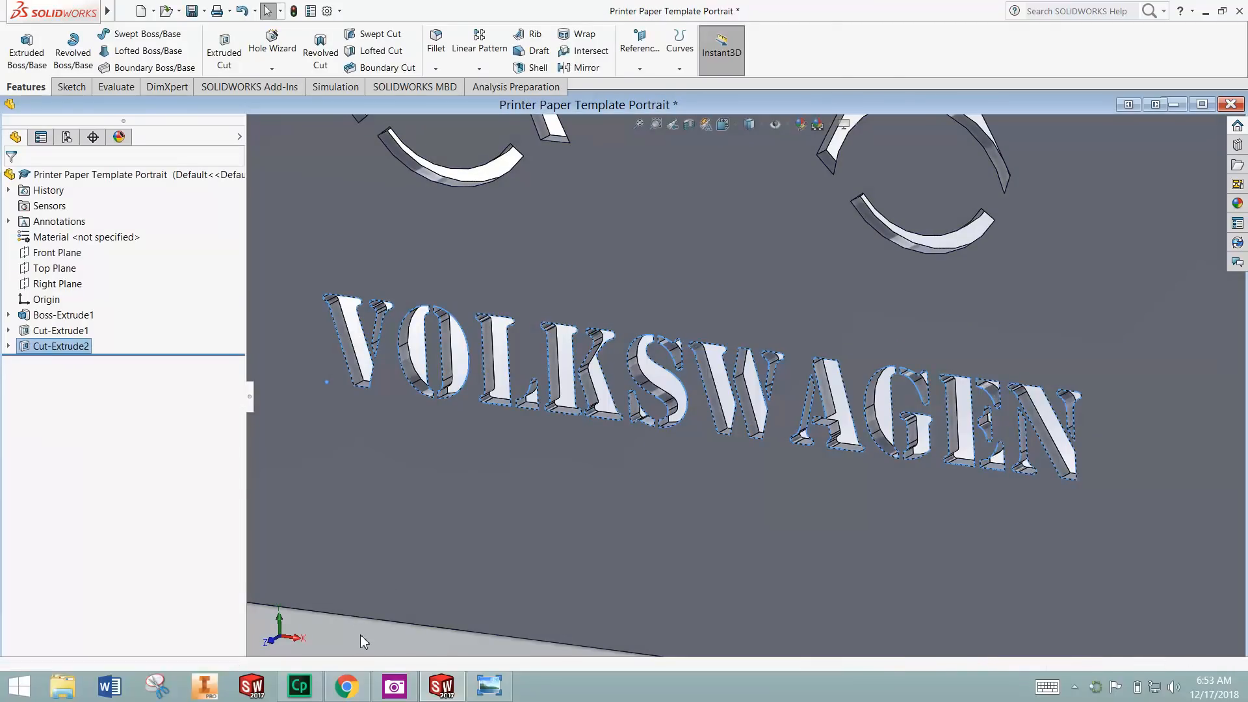
Examine the finished car and lettering cutouts face-on across the whole paper template
left_click(360, 635)
scroll(579, 412, "up", 5)
key("ctrl+1")
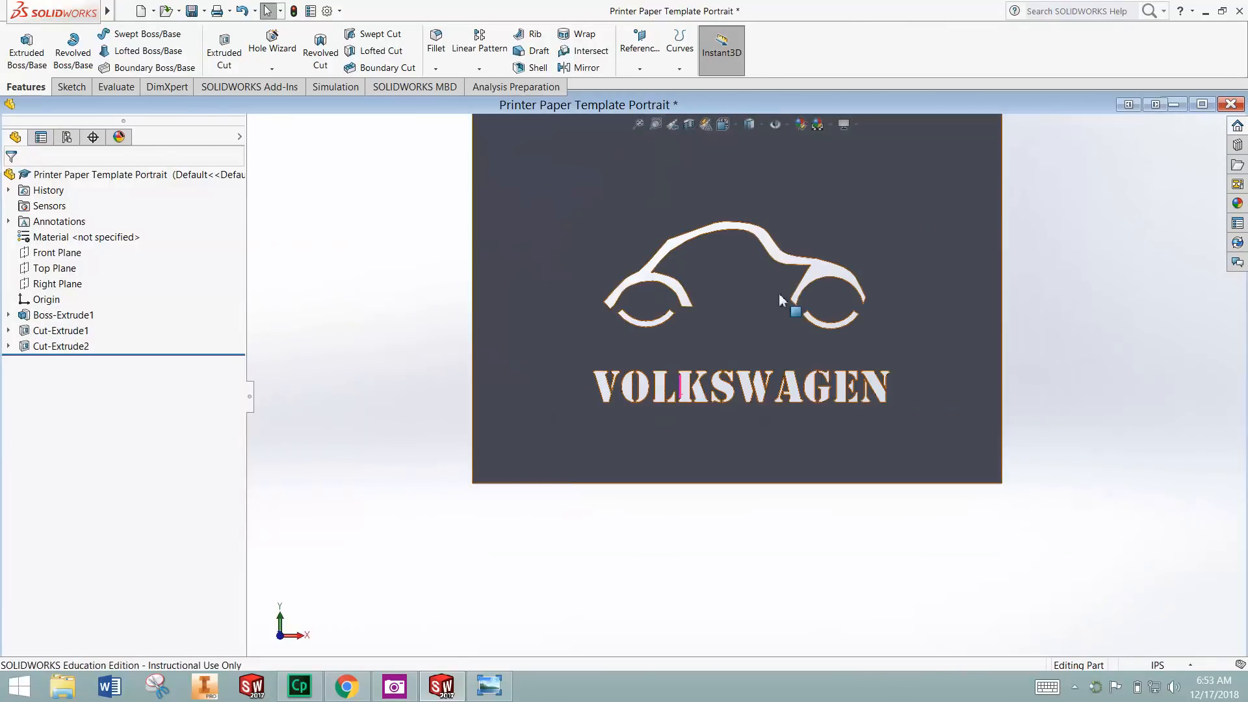
scroll(794, 288, "down", 2)
scroll(935, 360, "up", 4)
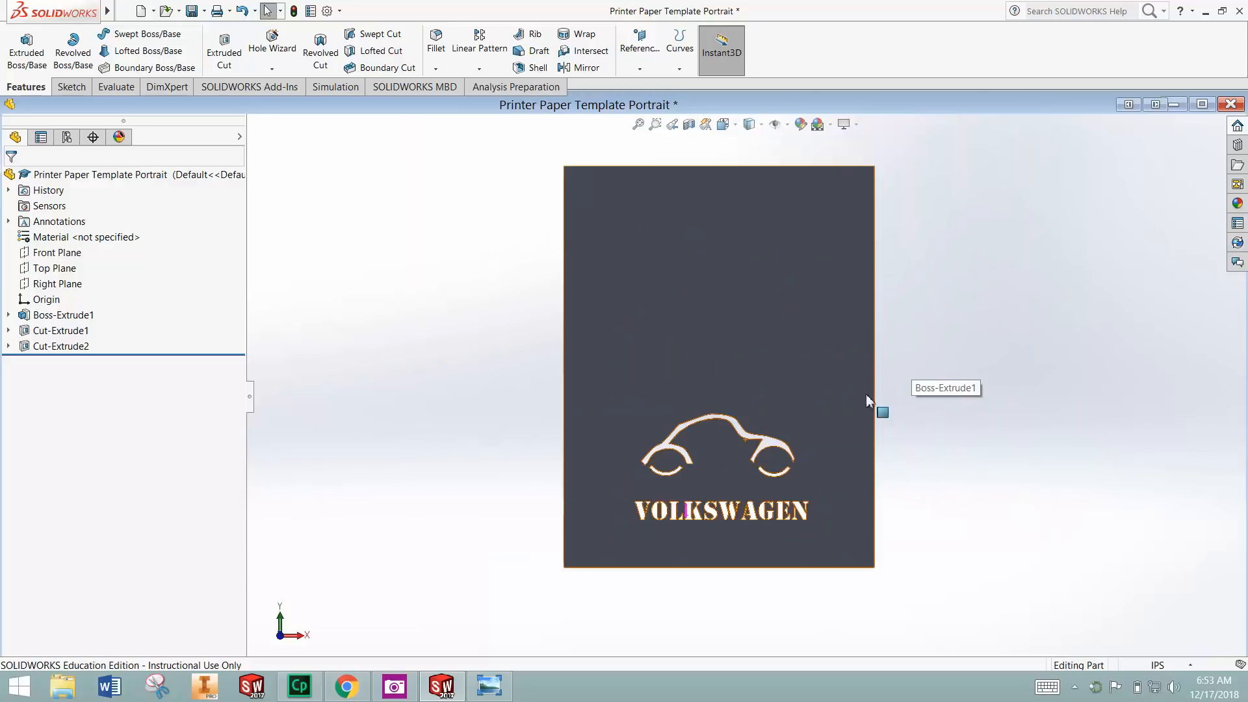
Save the part under the new file name vw card in the Env.Eng folder on the Desktop
scroll(897, 477, "down", 1)
scroll(588, 521, "up", 2)
scroll(591, 510, "down", 3)
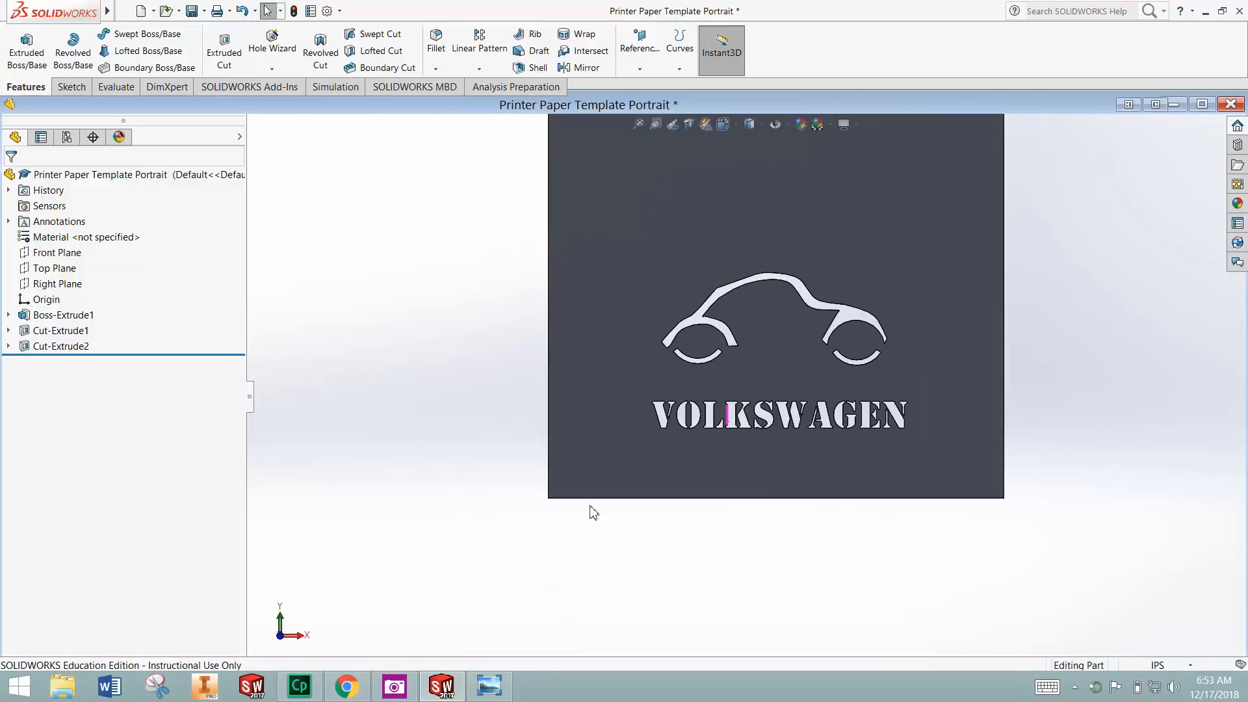
scroll(863, 326, "down", 2)
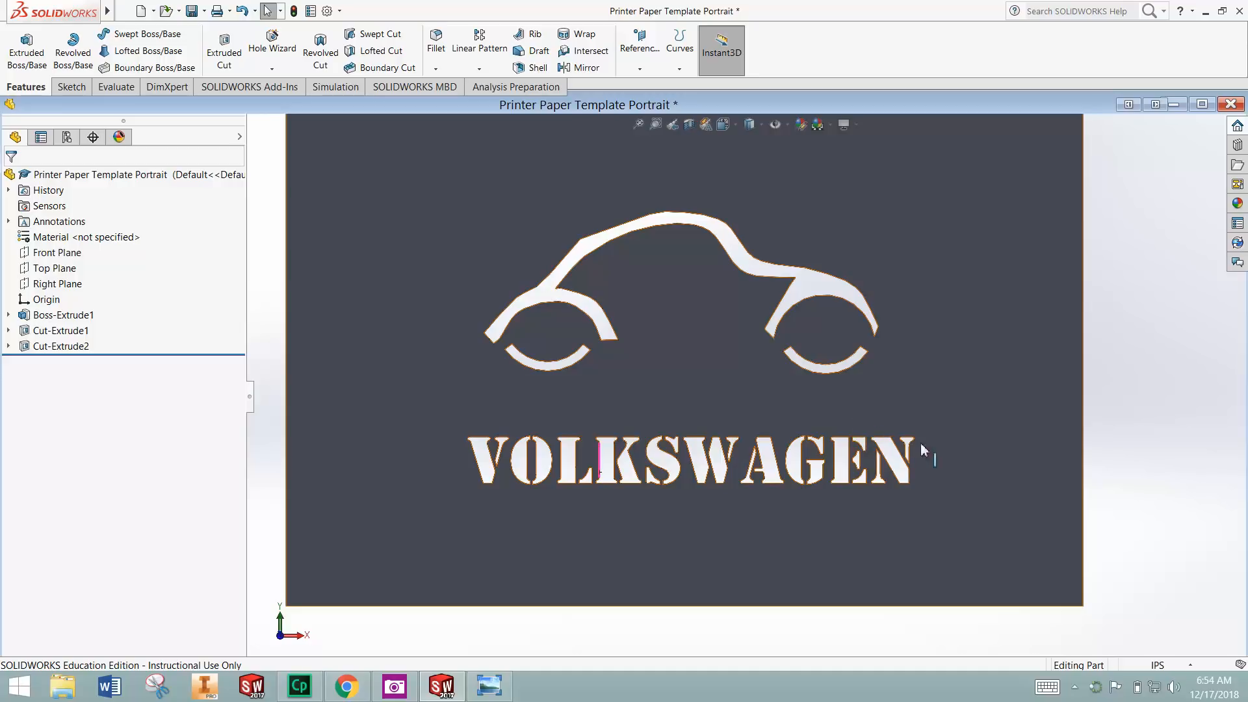
left_click(121, 14)
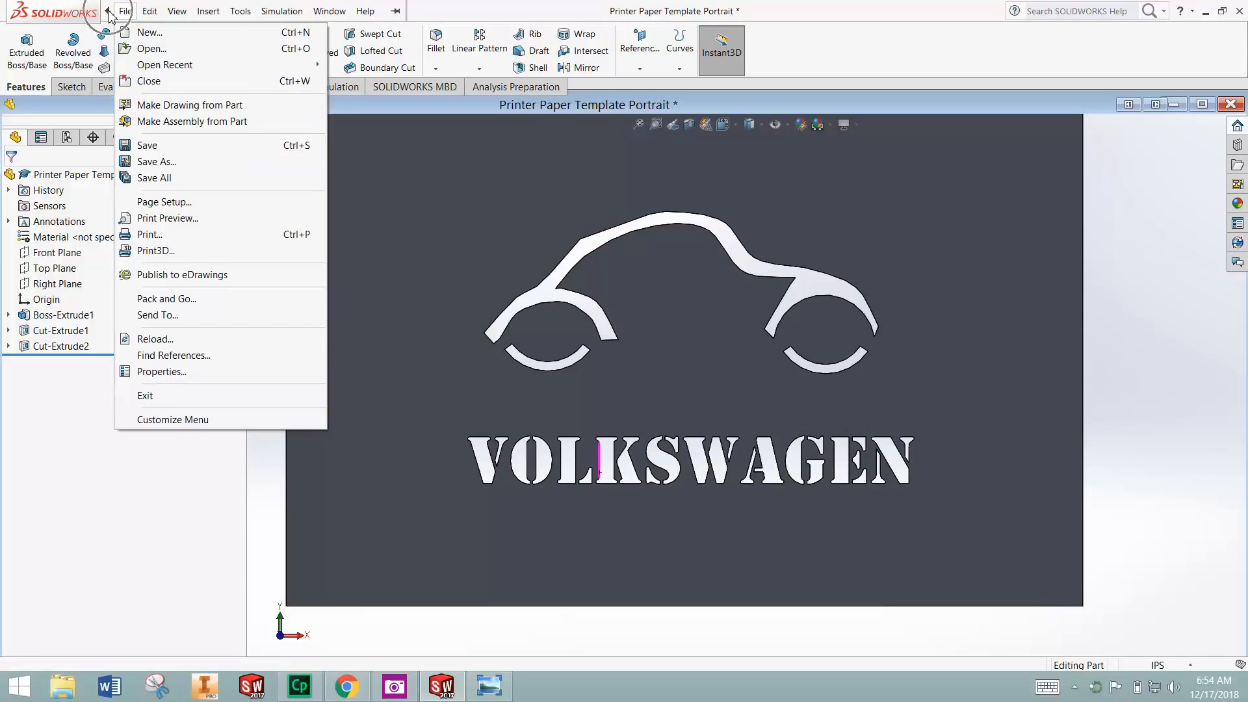
left_click(175, 164)
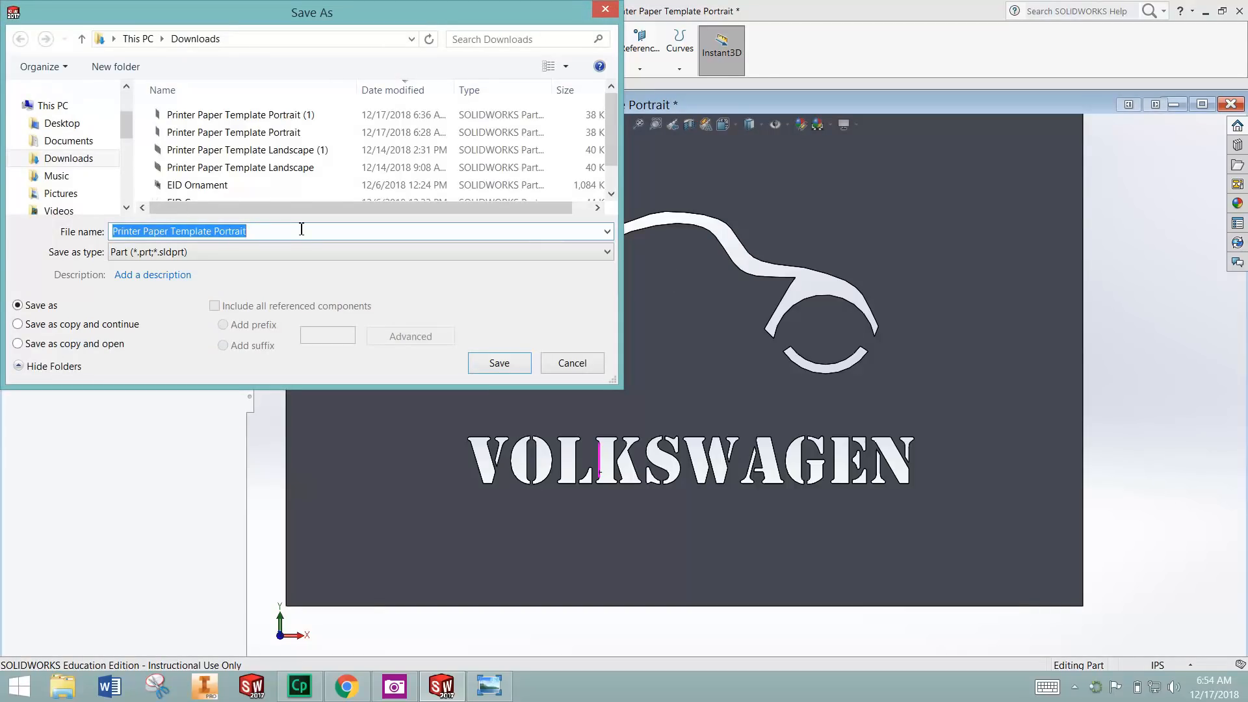
type("vw card")
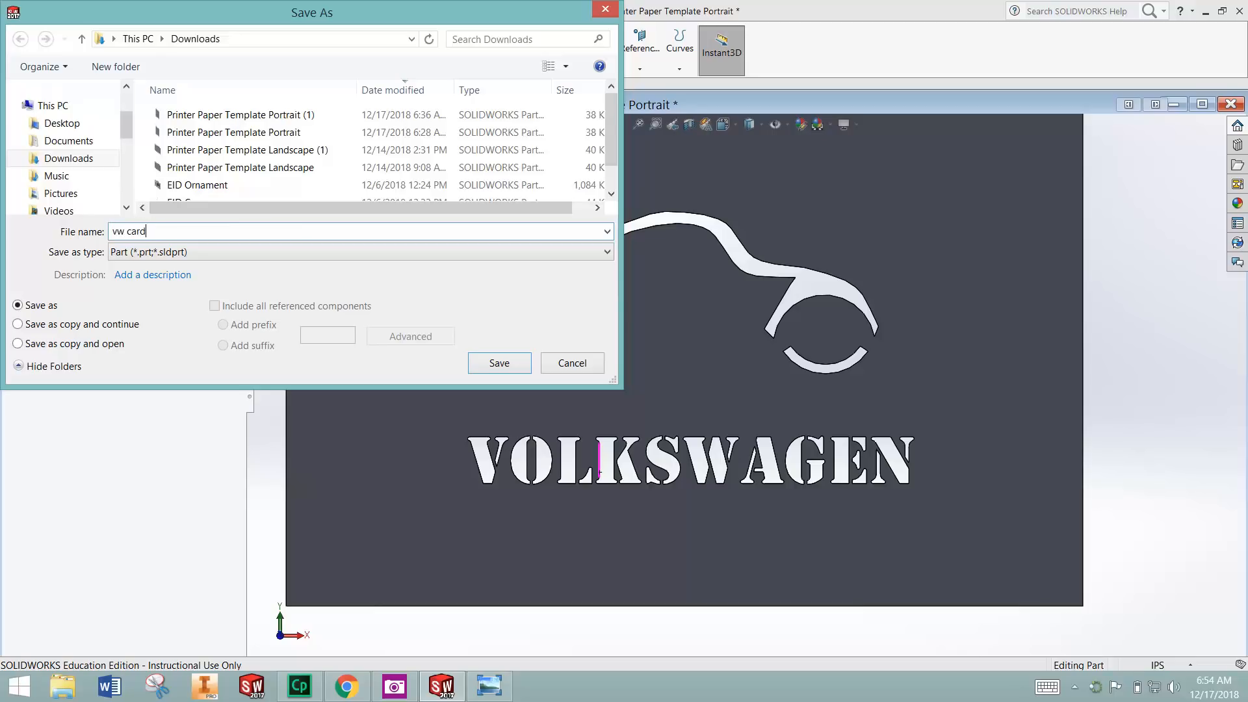
left_click(65, 125)
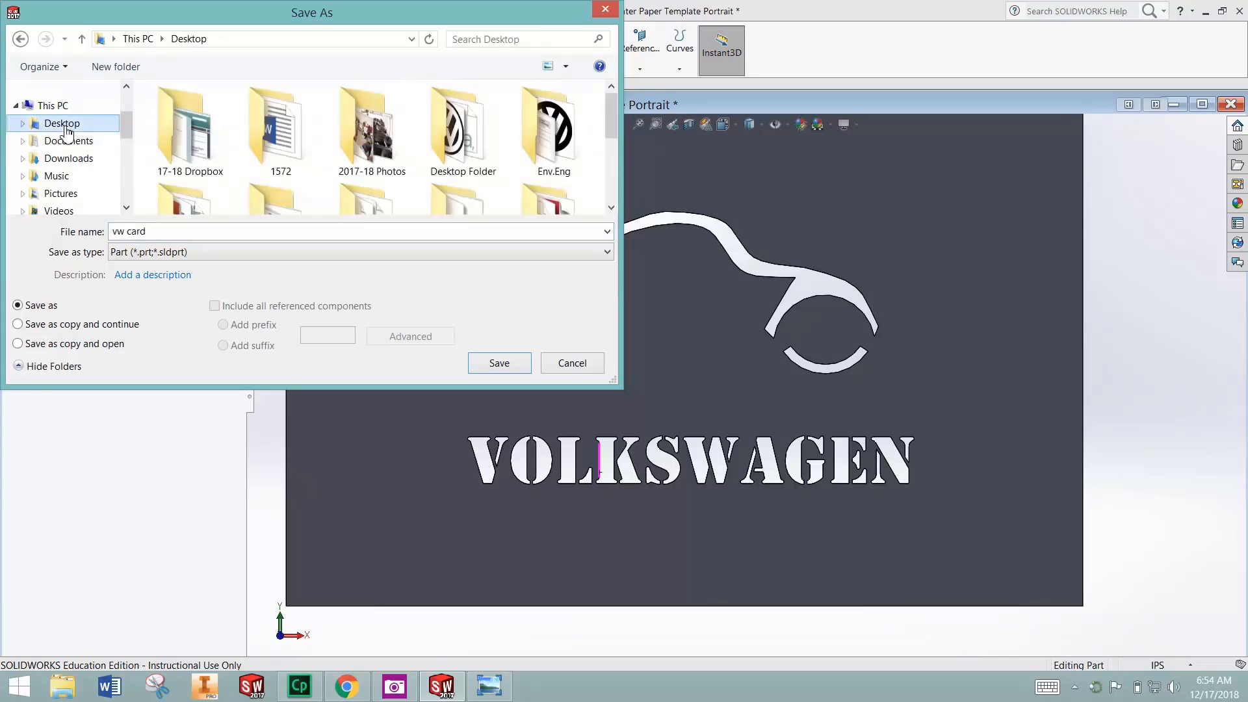
double_click(554, 130)
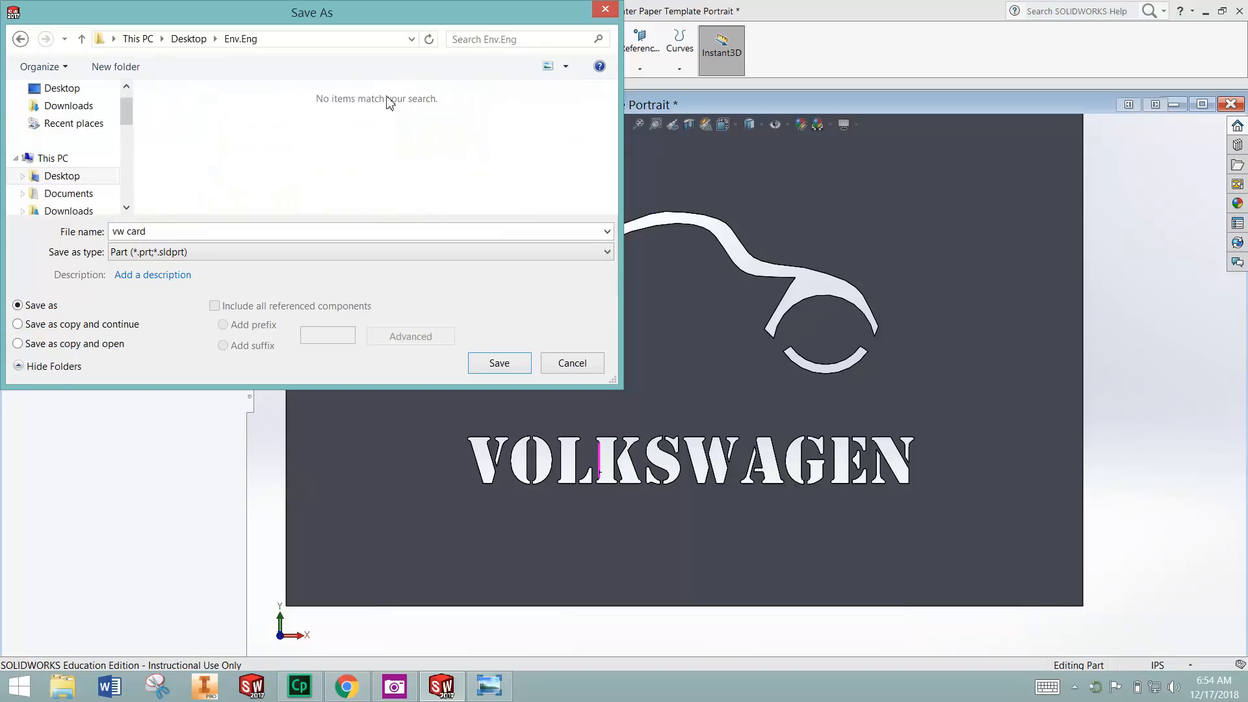
left_click(500, 363)
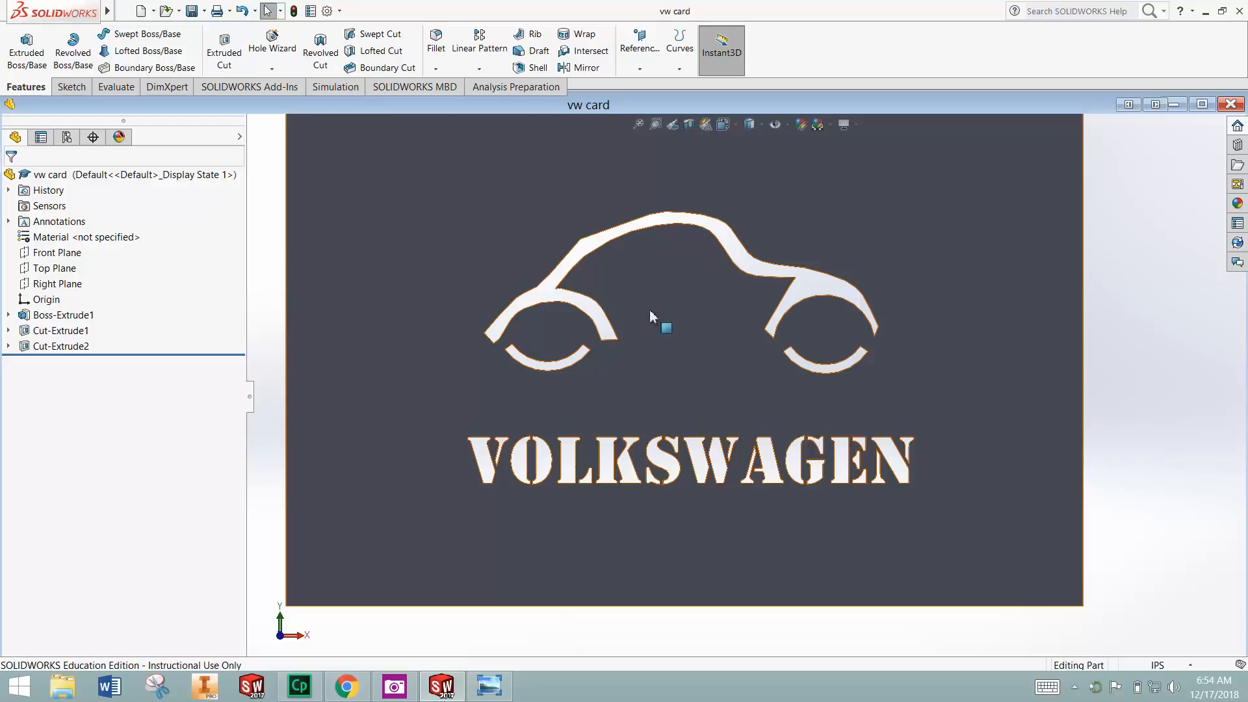
Export the template's front face with its car and lettering cutouts as a single DXF file named vw card in the Env.Eng folder
right_click(693, 350)
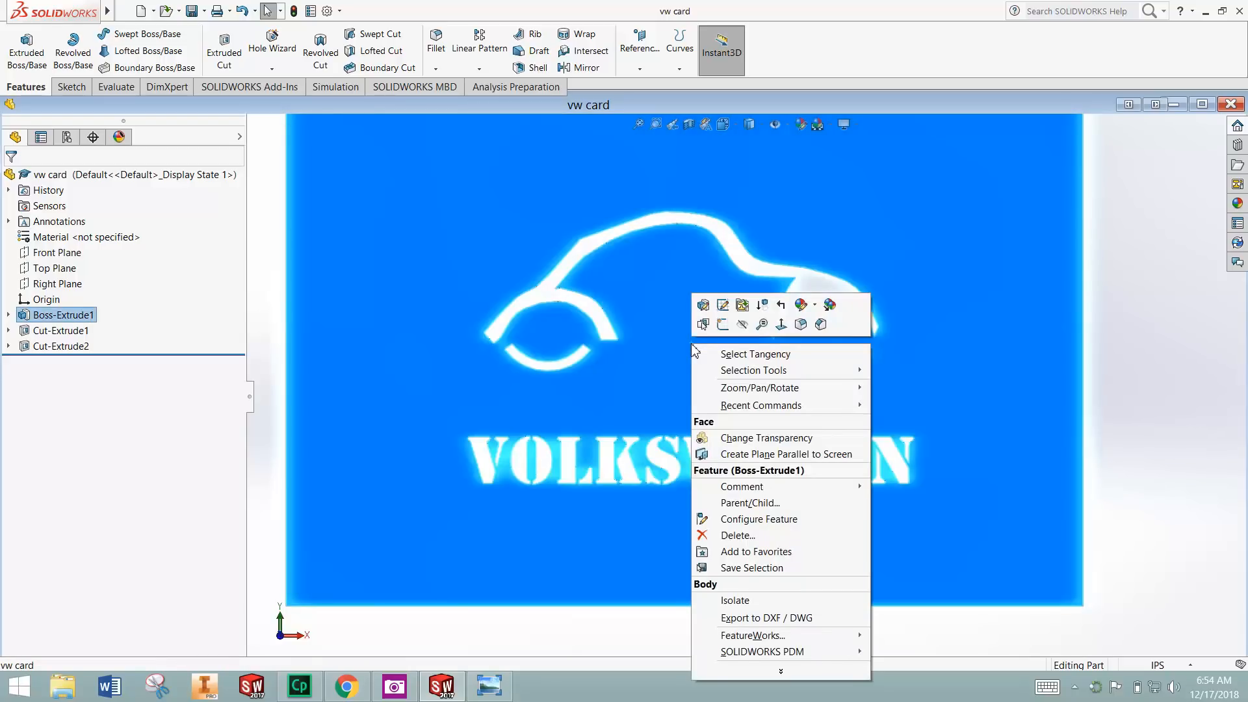
left_click(782, 619)
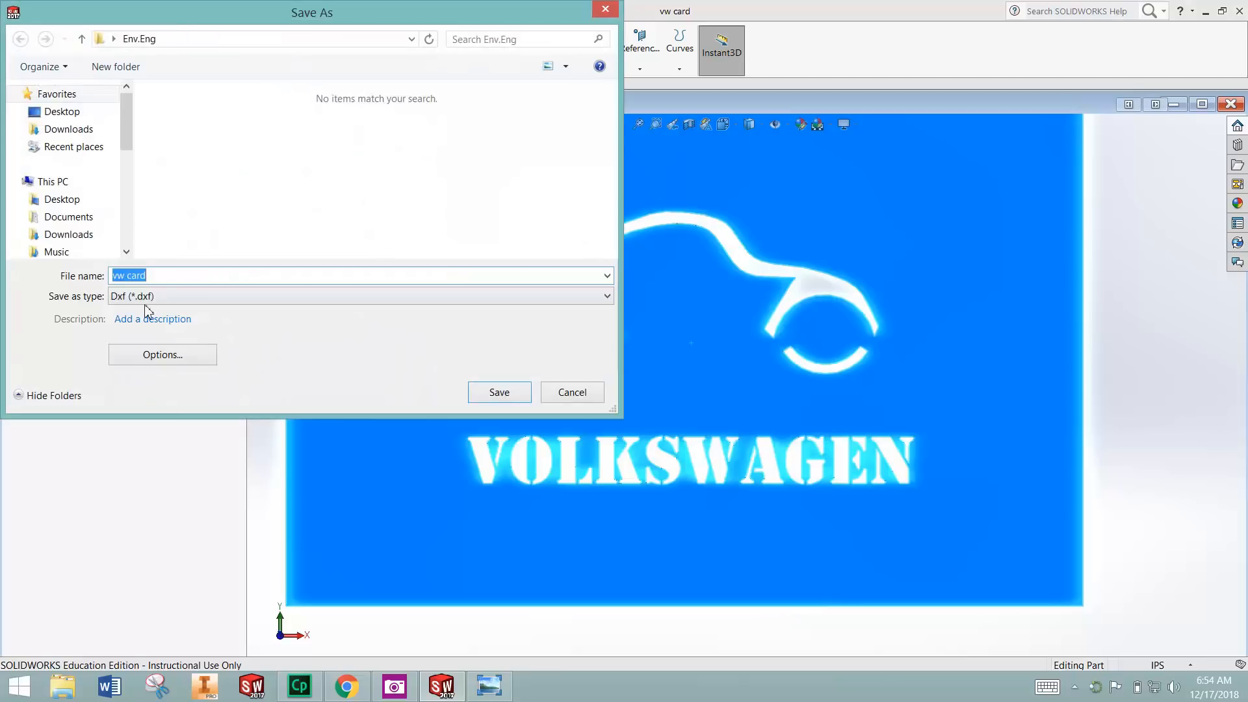
left_click_drag(177, 21, 333, 61)
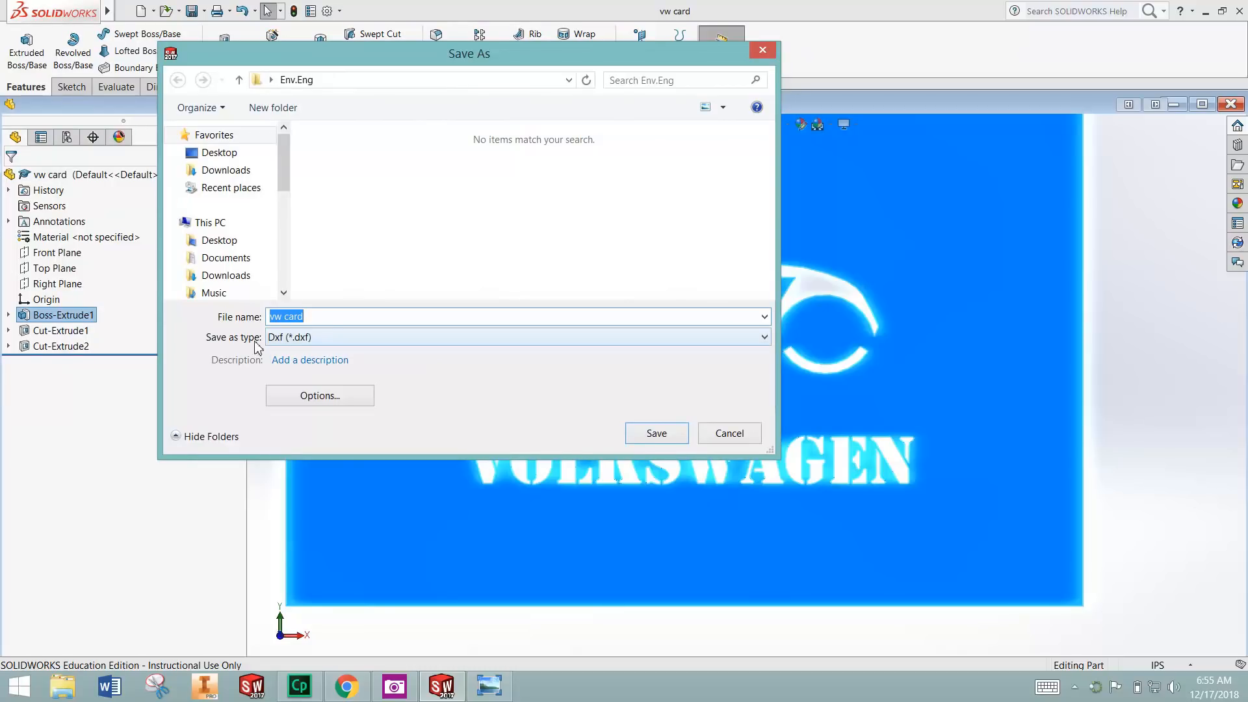
key("ctrl")
left_click(657, 434)
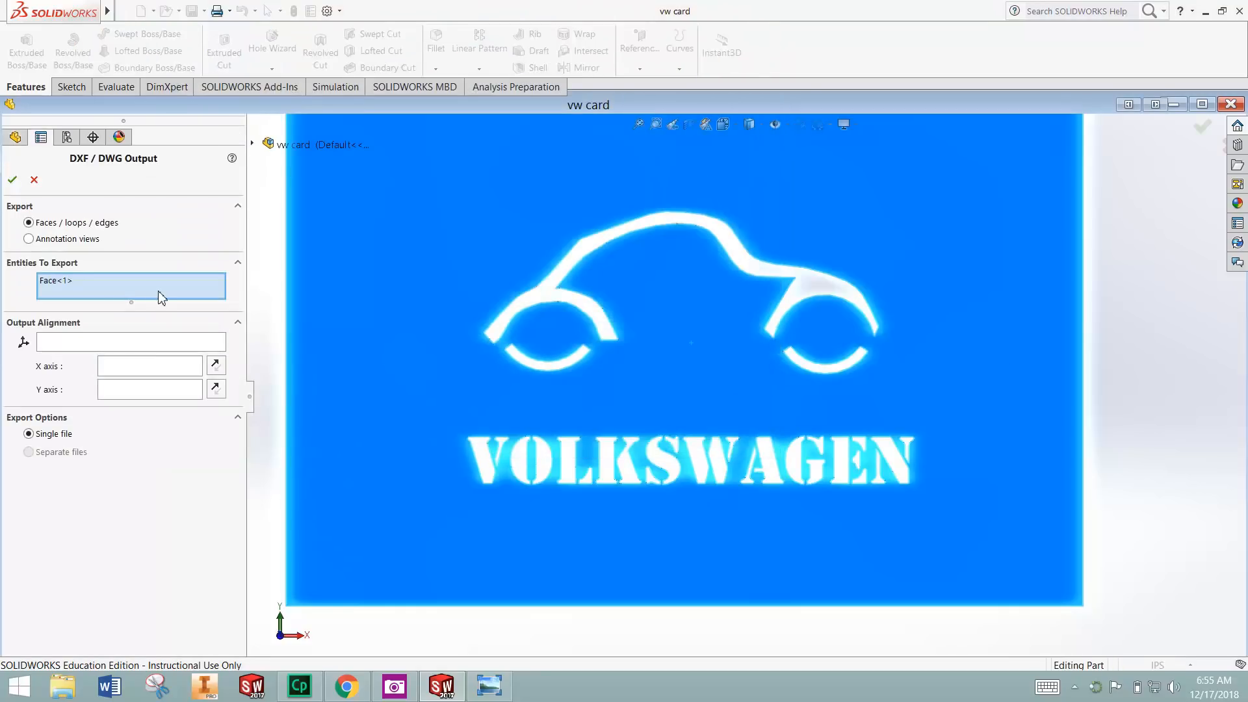
left_click(9, 186)
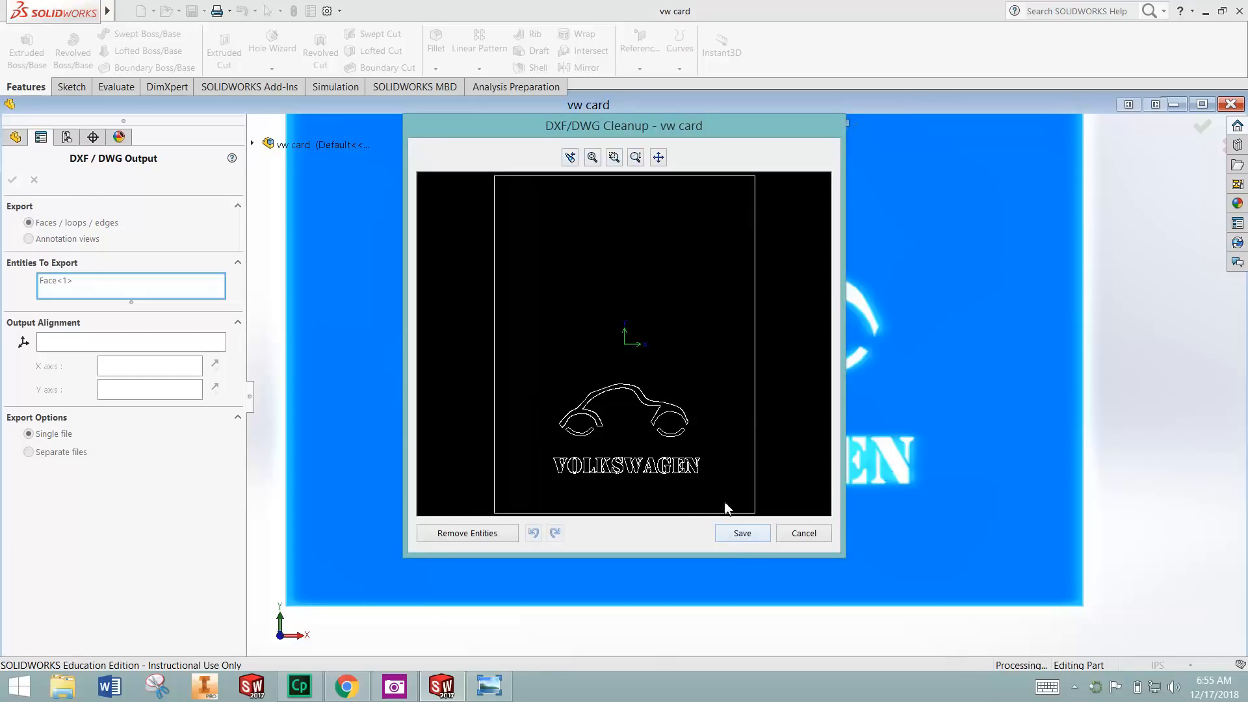
left_click(742, 534)
left_click(742, 533)
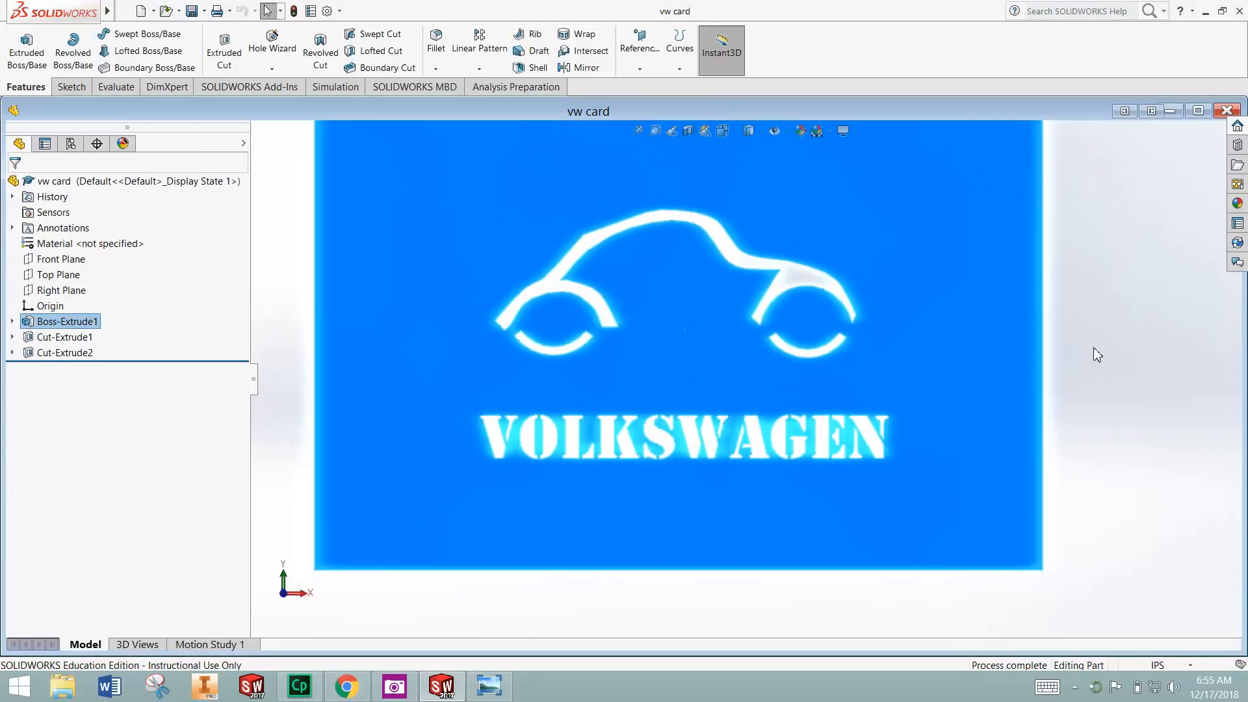
left_click(1090, 206)
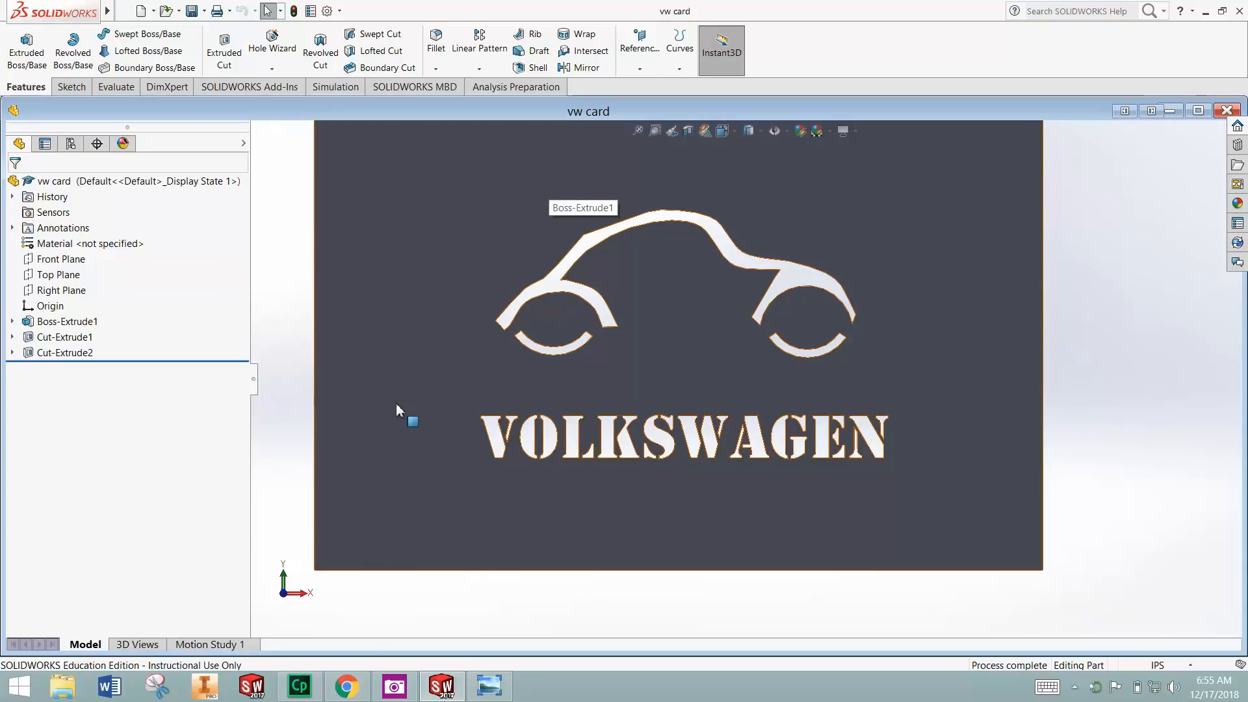
Switch to Chrome, close the VW logo search, and highlight the teacher's contact e-mail on the Environmental Engineering course home page
left_click(1207, 11)
left_click(348, 687)
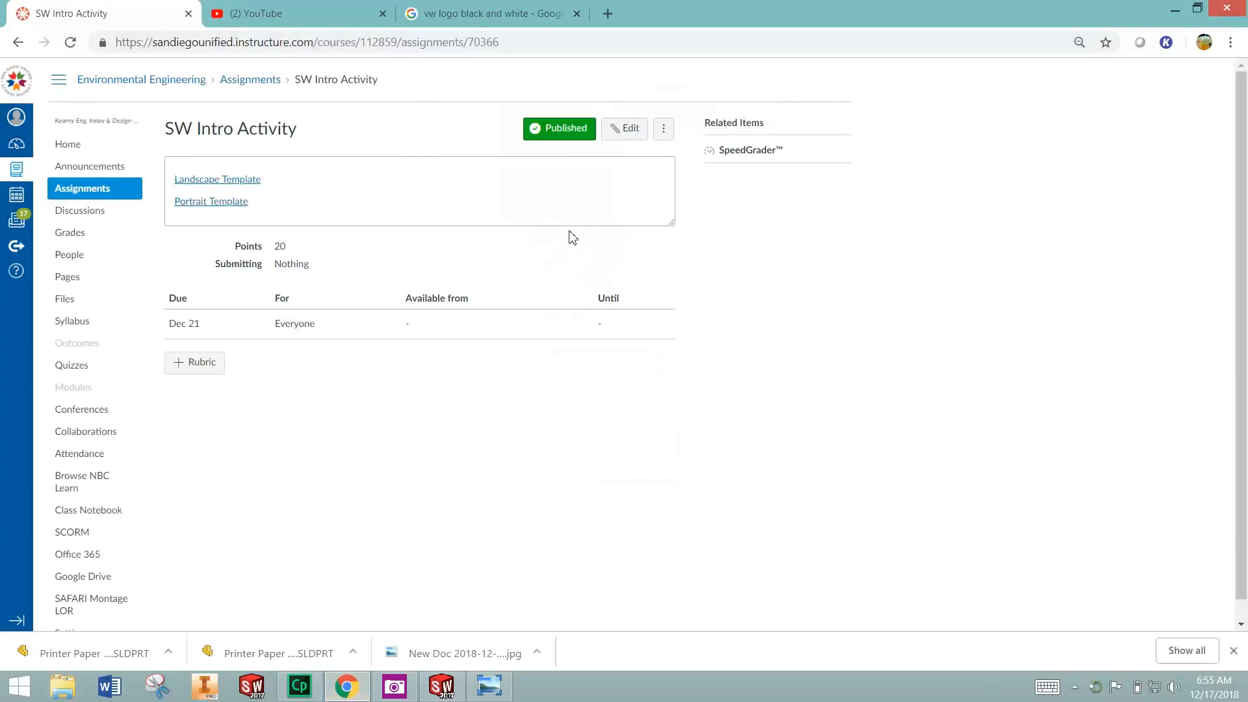
left_click(576, 15)
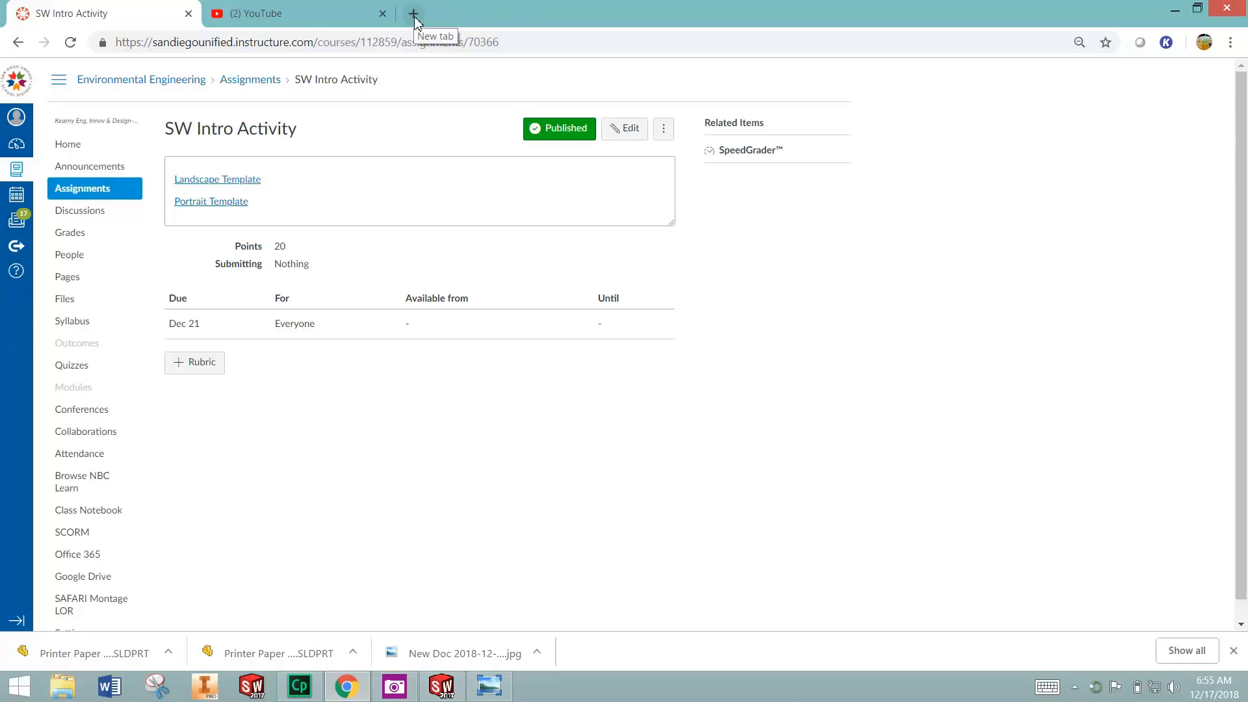
left_click(153, 80)
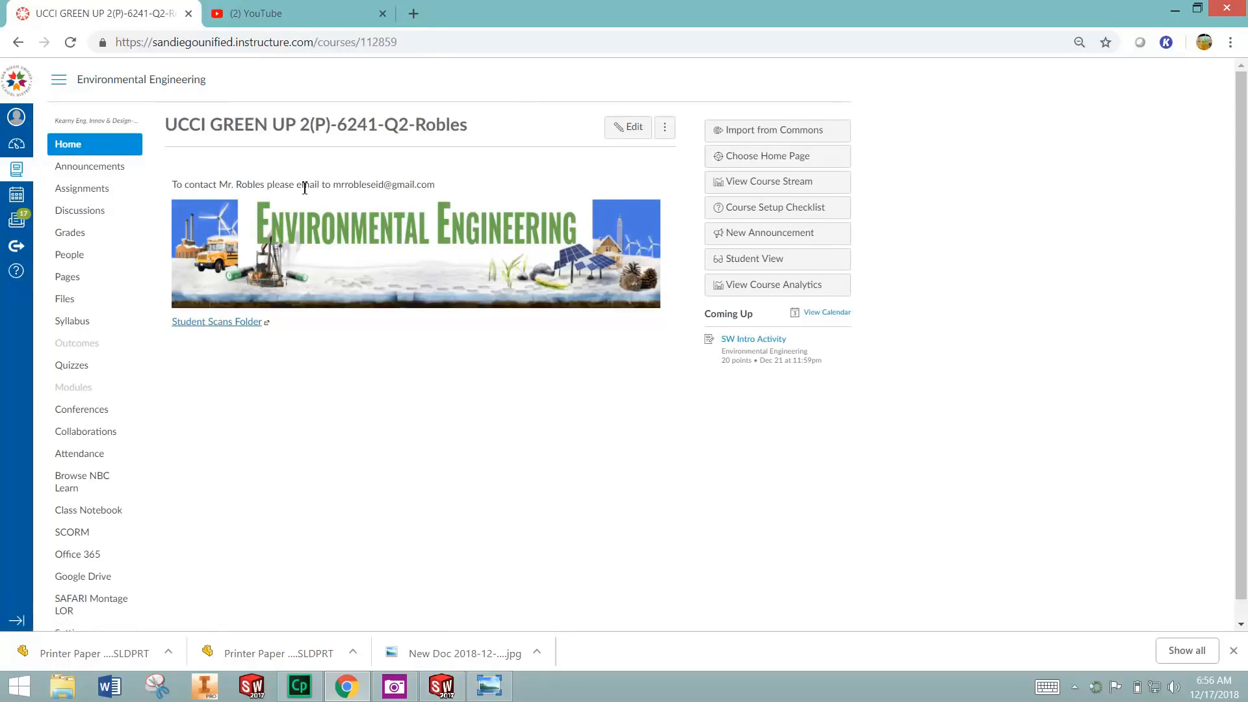
left_click_drag(337, 187, 429, 184)
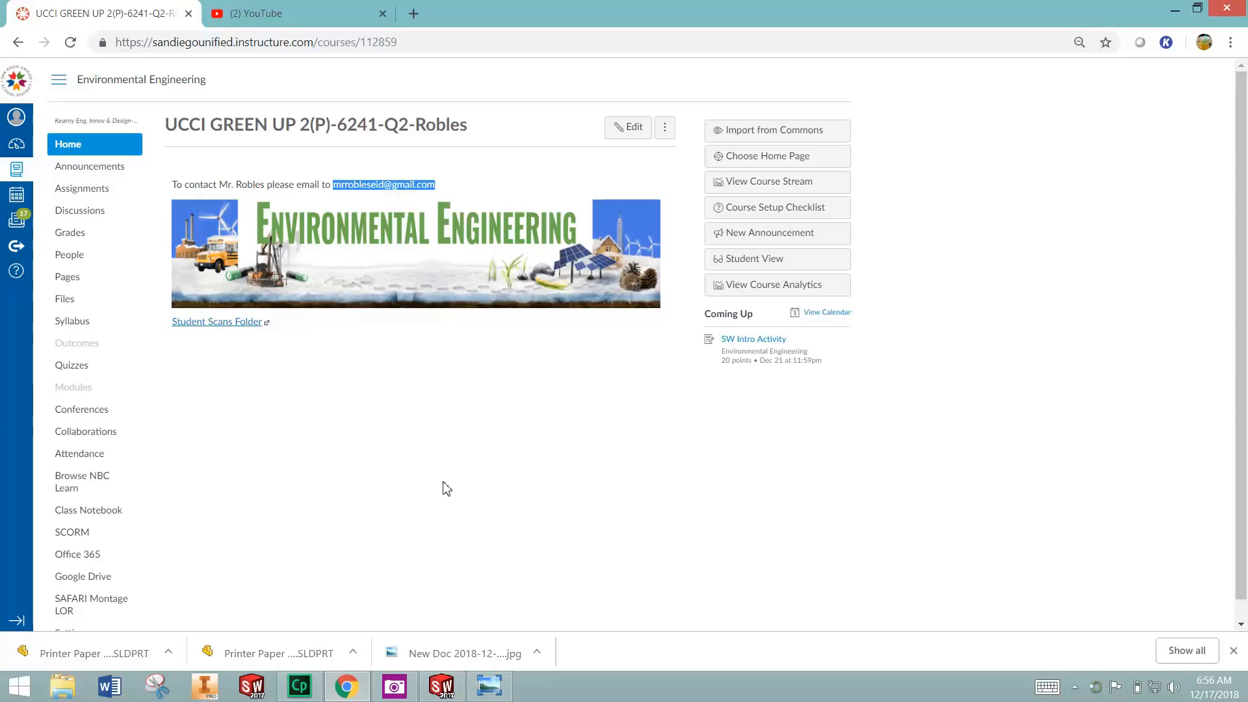
Switch back to SOLIDWORKS with the vw card part on screen
left_click(446, 696)
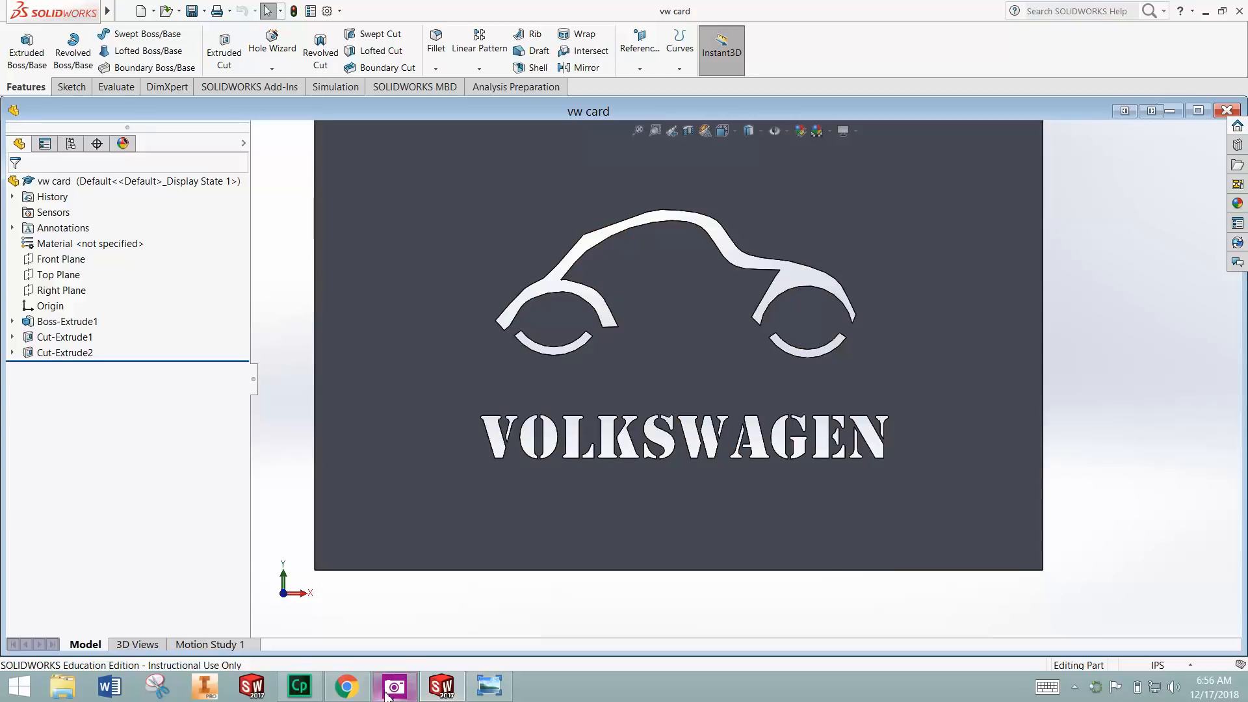
left_click(1075, 688)
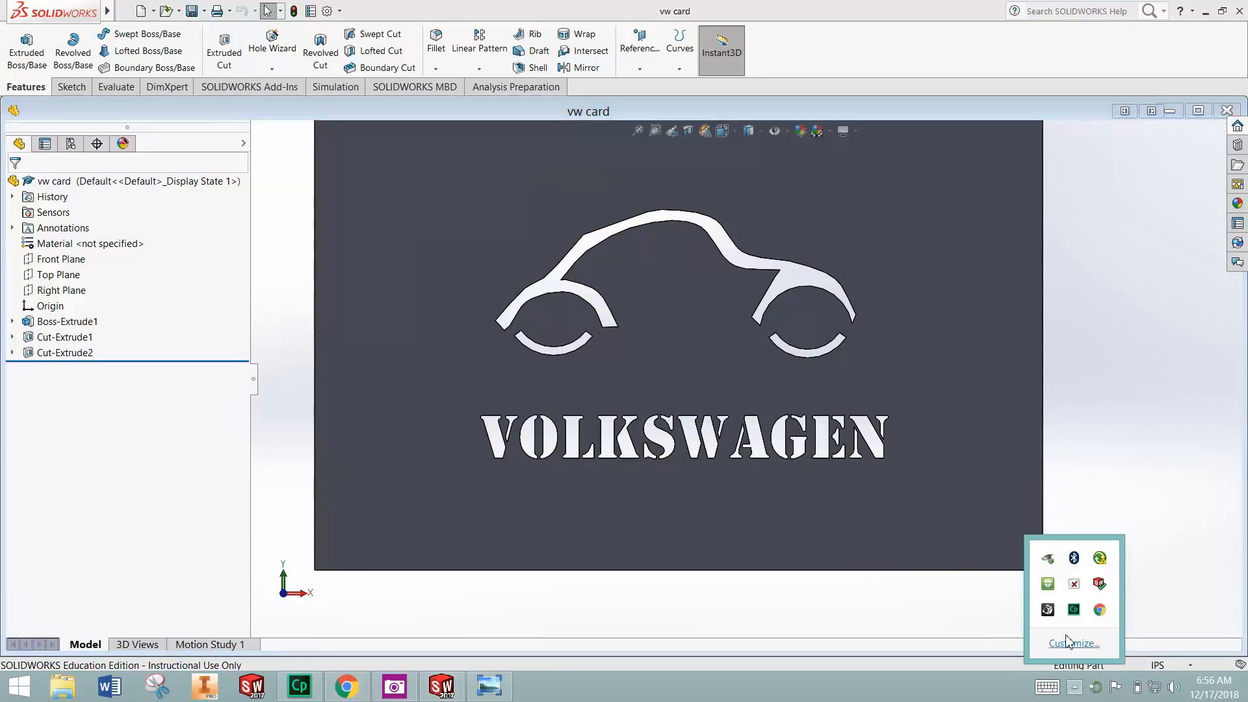
left_click(1099, 425)
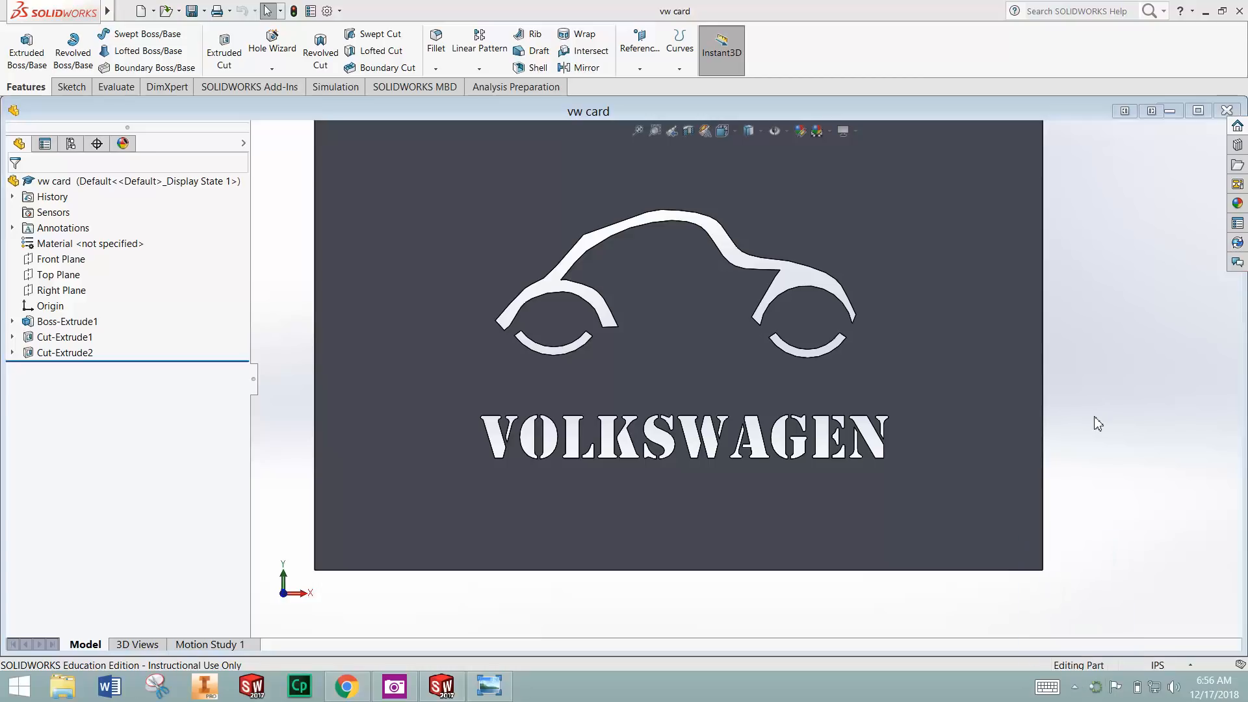